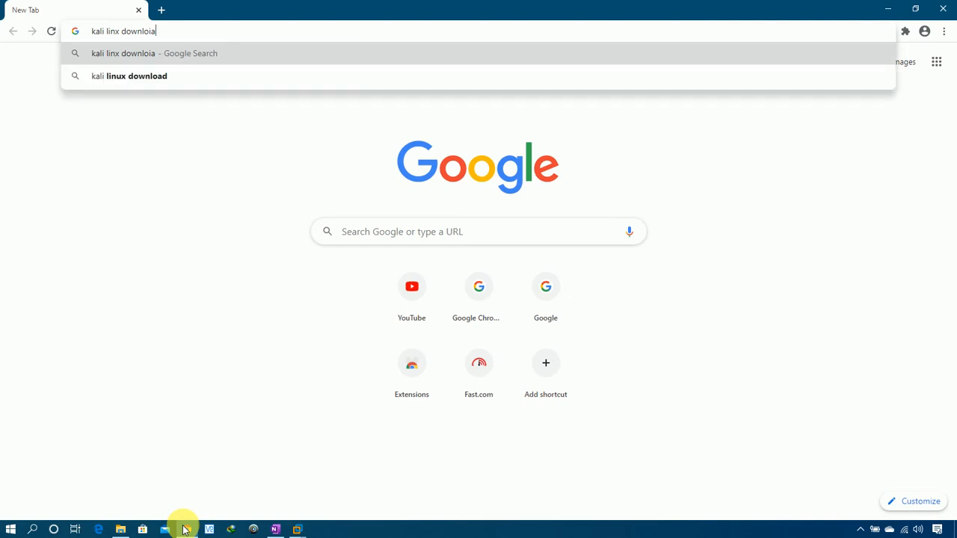
- Correct the query to 'kali linux download' and run the search
{"action": "type", "text": "ad"}
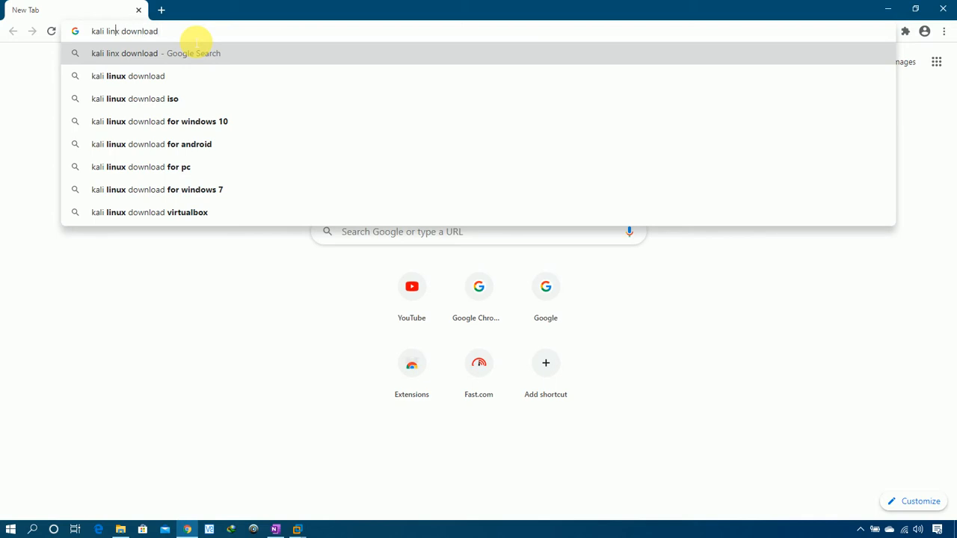
{"action": "type", "text": "u"}
{"action": "key", "text": "Return"}
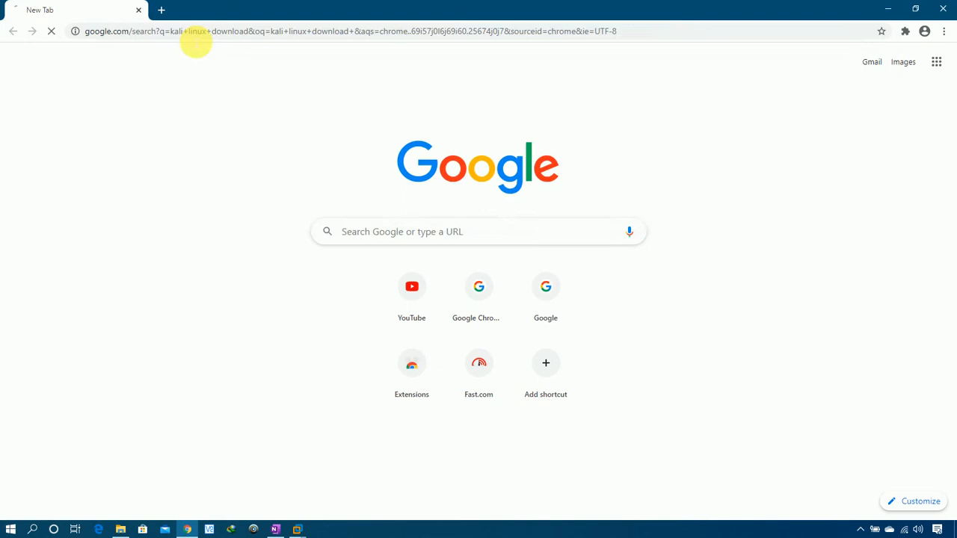
- Search 'kali download' in a second tab, then return to the kali linux download results
{"action": "left_click", "coordinate": [161, 10]}
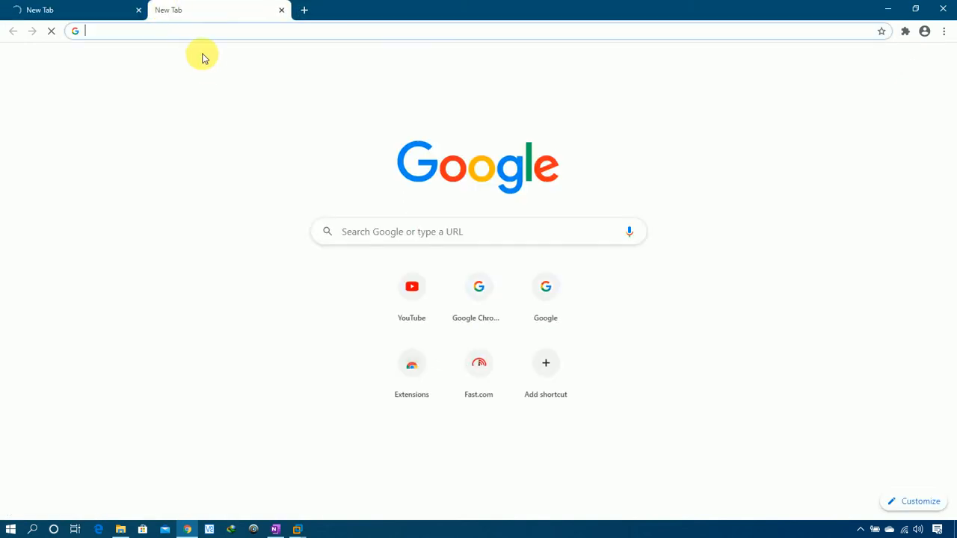
{"action": "type", "text": "kali download"}
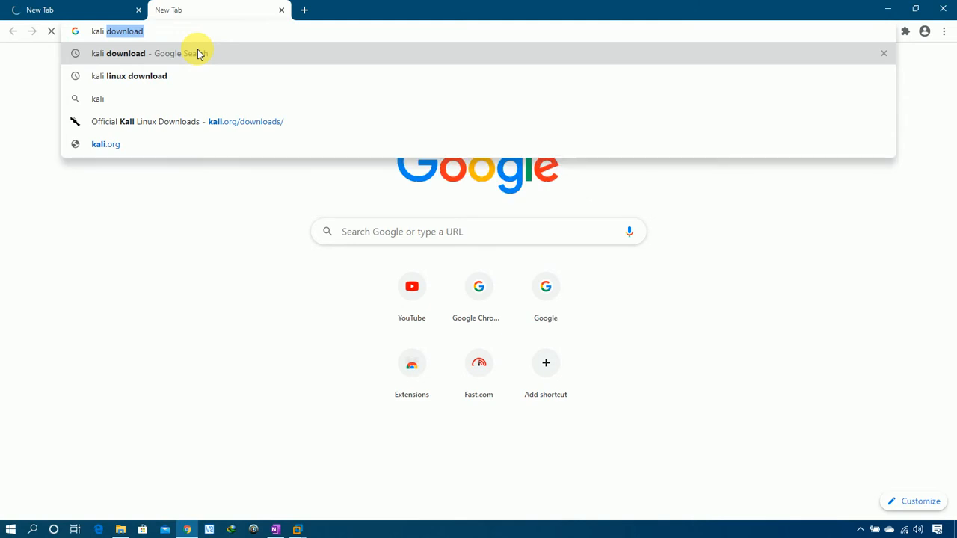
{"action": "key", "text": "Return"}
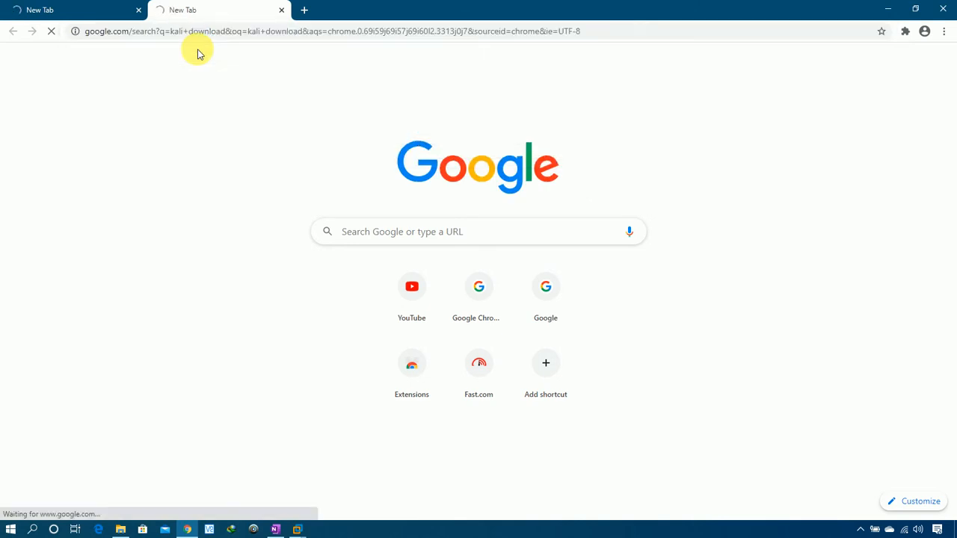
{"action": "left_click", "coordinate": [81, 6]}
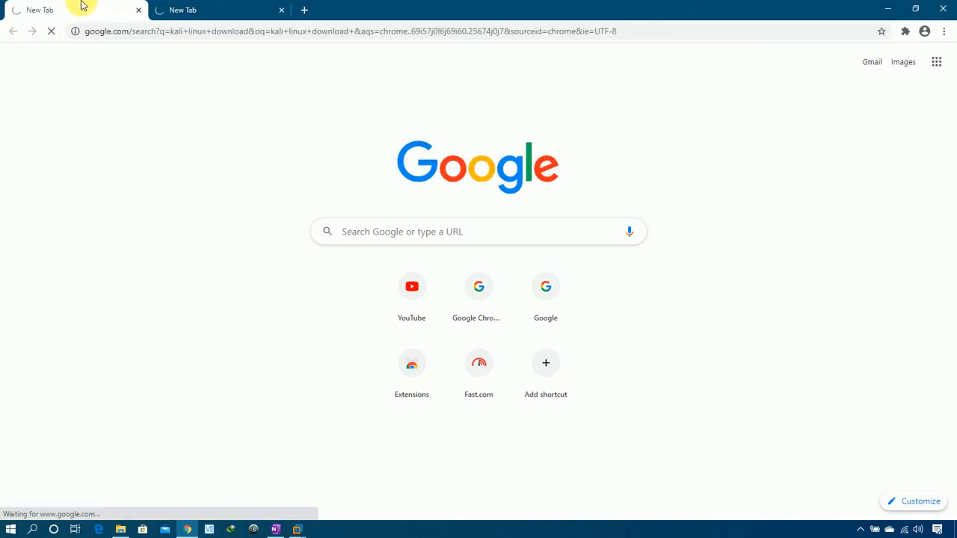
{"action": "left_click", "coordinate": [213, 6]}
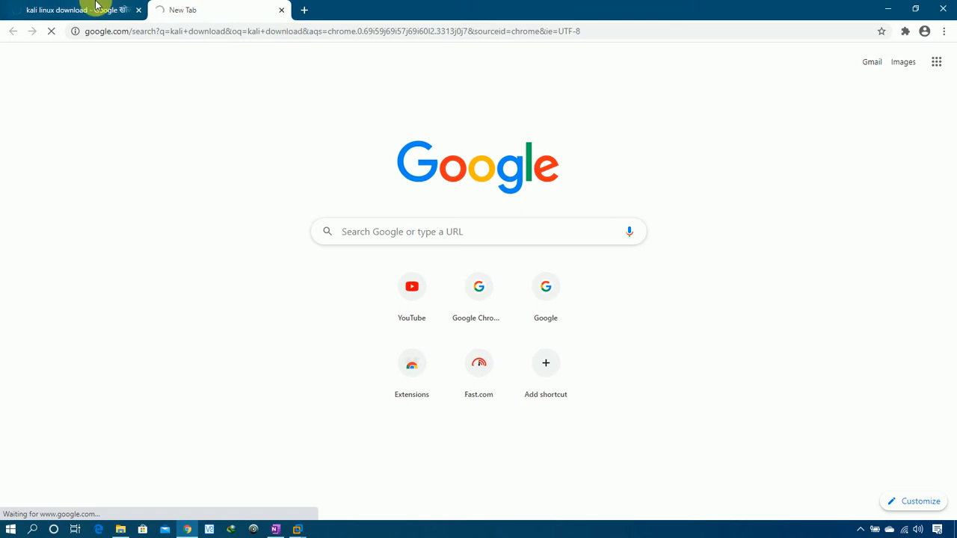
{"action": "left_click", "coordinate": [95, 6]}
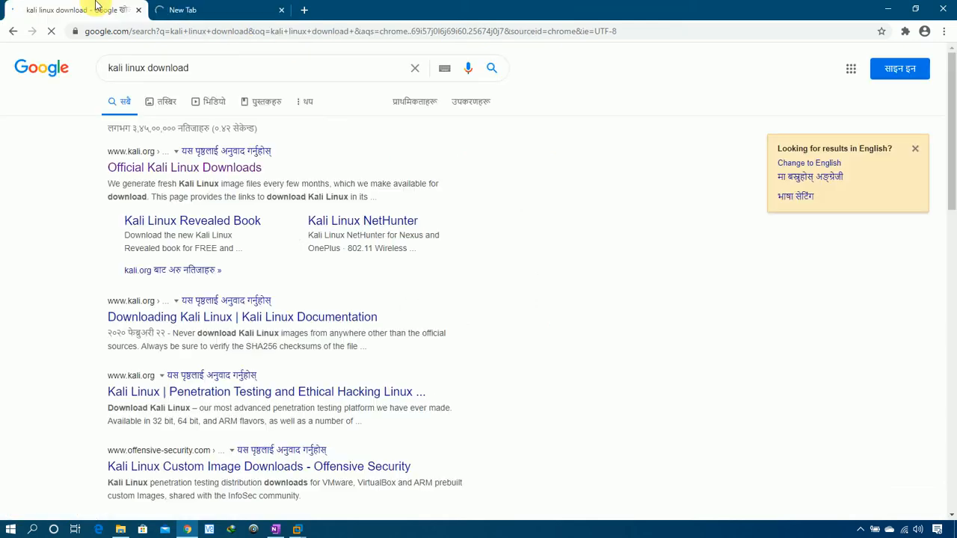
- Check the Wi-Fi status, then scroll through the kali linux download results
{"action": "left_click", "coordinate": [906, 527]}
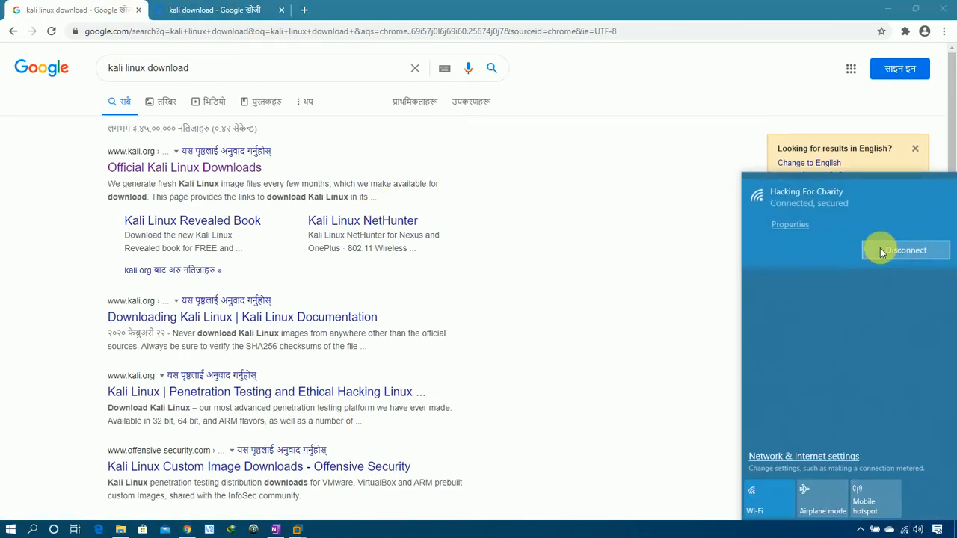
{"action": "left_click", "coordinate": [653, 231]}
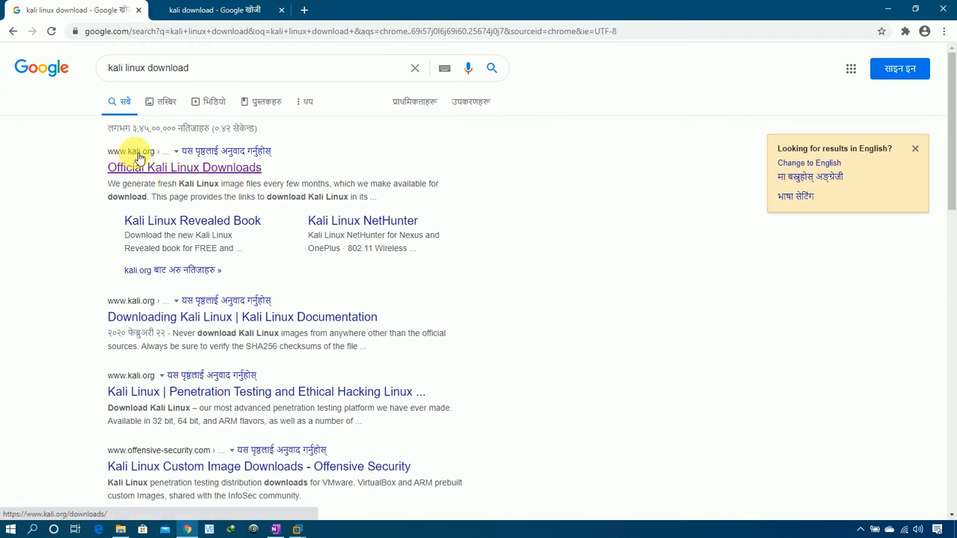
{"action": "scroll", "coordinate": [201, 332], "scroll_direction": "down", "scroll_amount": 8}
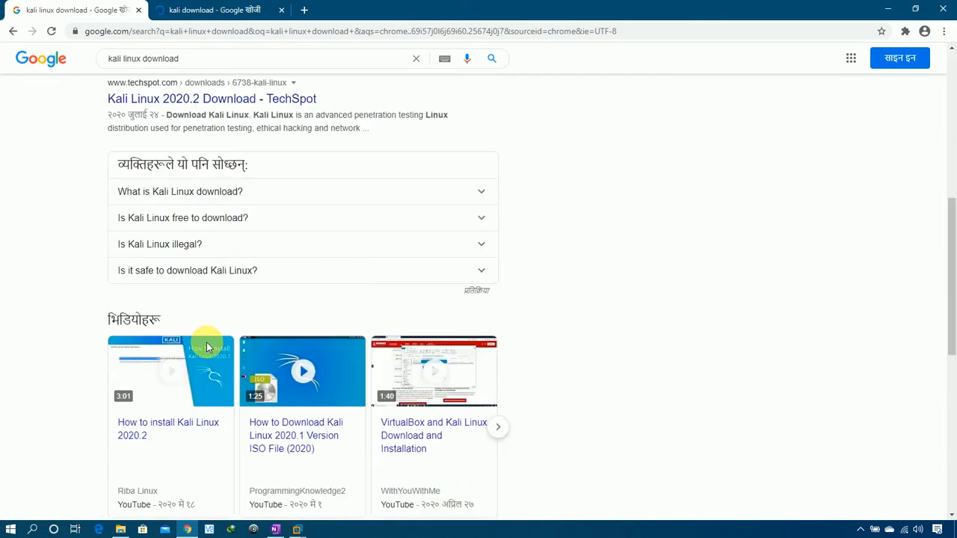
{"action": "scroll", "coordinate": [209, 346], "scroll_direction": "down", "scroll_amount": 3}
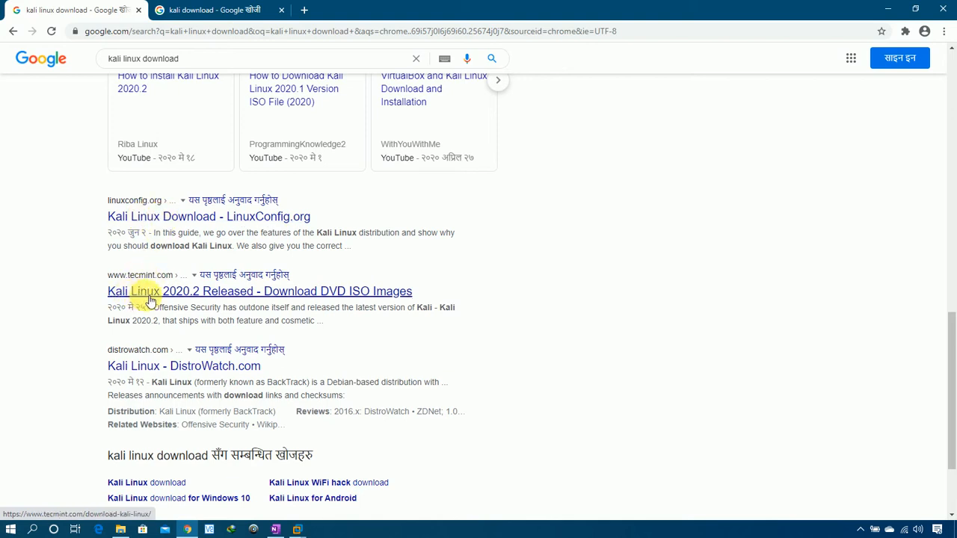
{"action": "scroll", "coordinate": [149, 299], "scroll_direction": "down", "scroll_amount": 2}
{"action": "scroll", "coordinate": [145, 300], "scroll_direction": "up", "scroll_amount": 10}
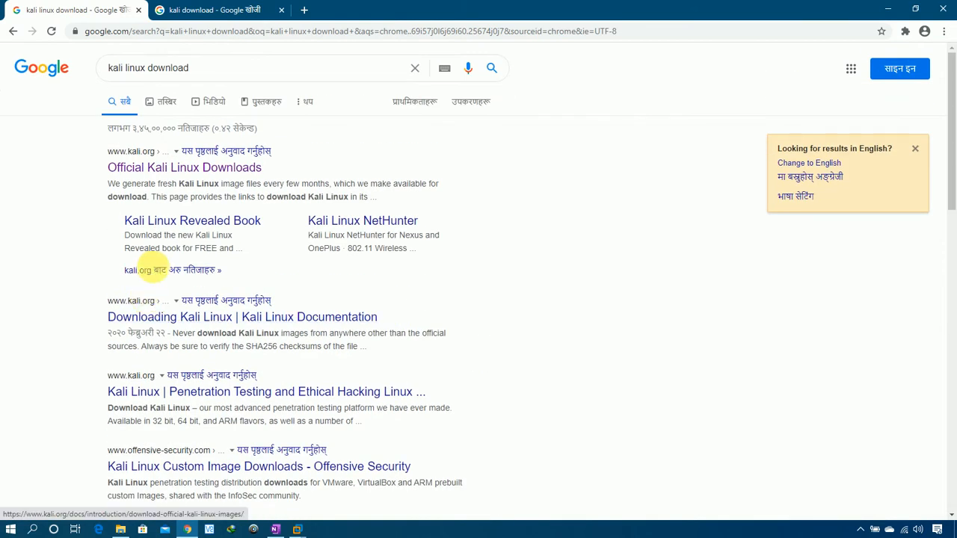
- Open the Official Kali Linux Downloads link, check the other tab, and return to it
{"action": "right_click", "coordinate": [183, 175]}
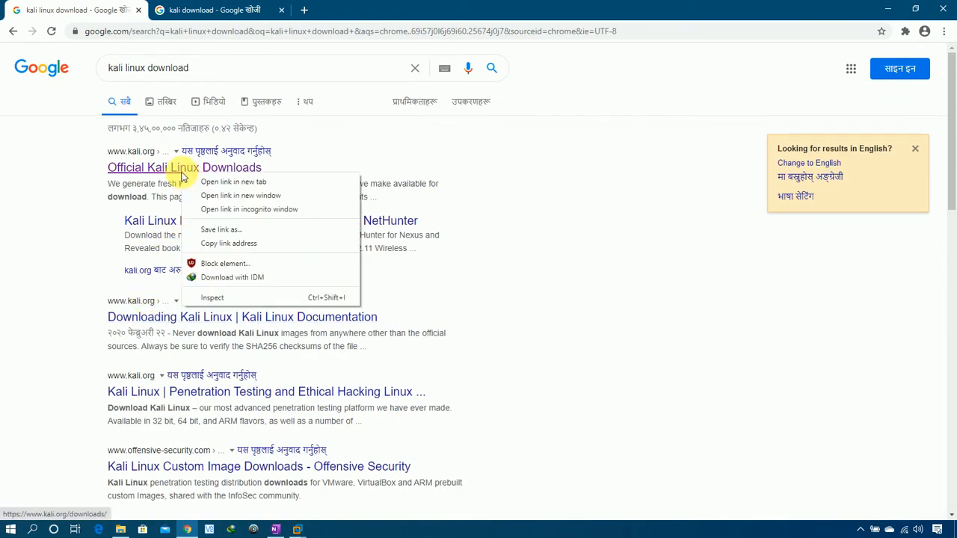
{"action": "left_click", "coordinate": [76, 171]}
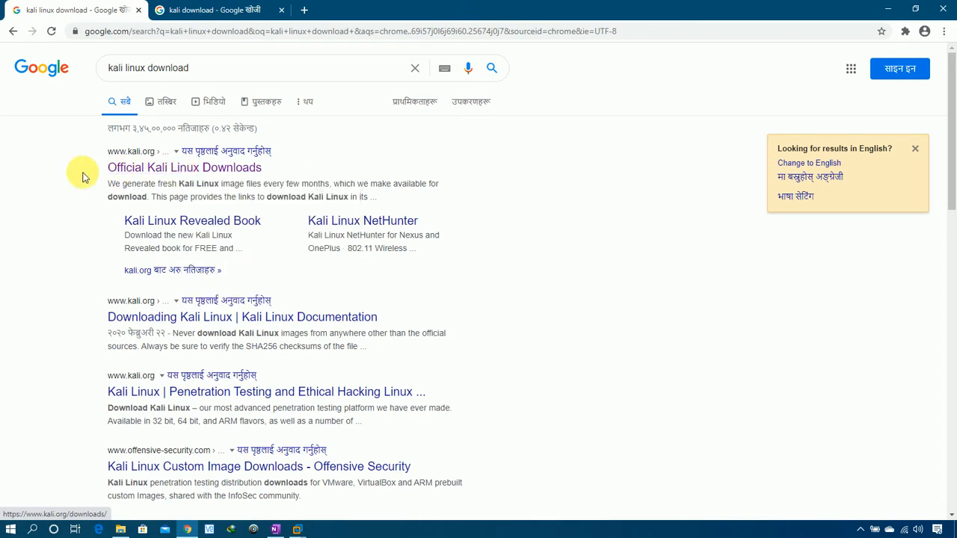
{"action": "left_click", "coordinate": [126, 171]}
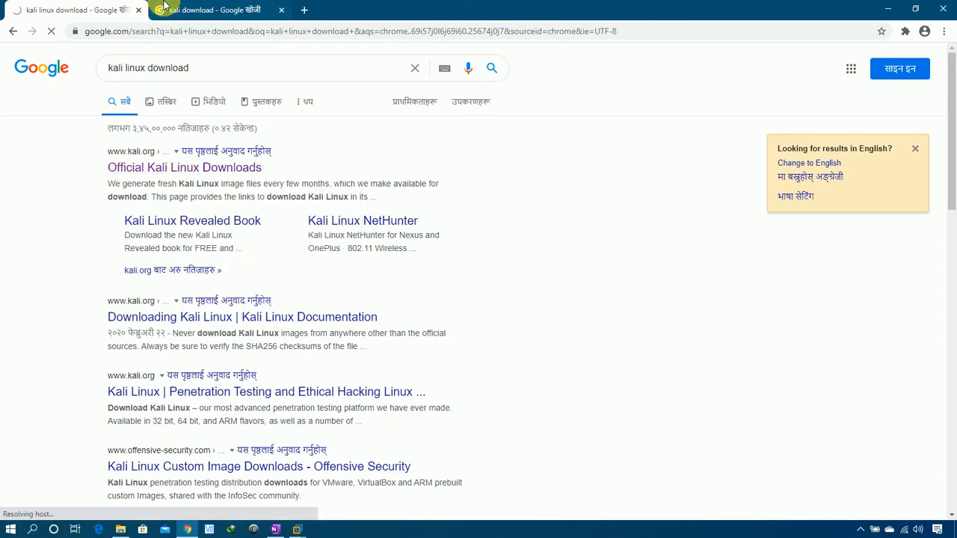
{"action": "left_click", "coordinate": [164, 6]}
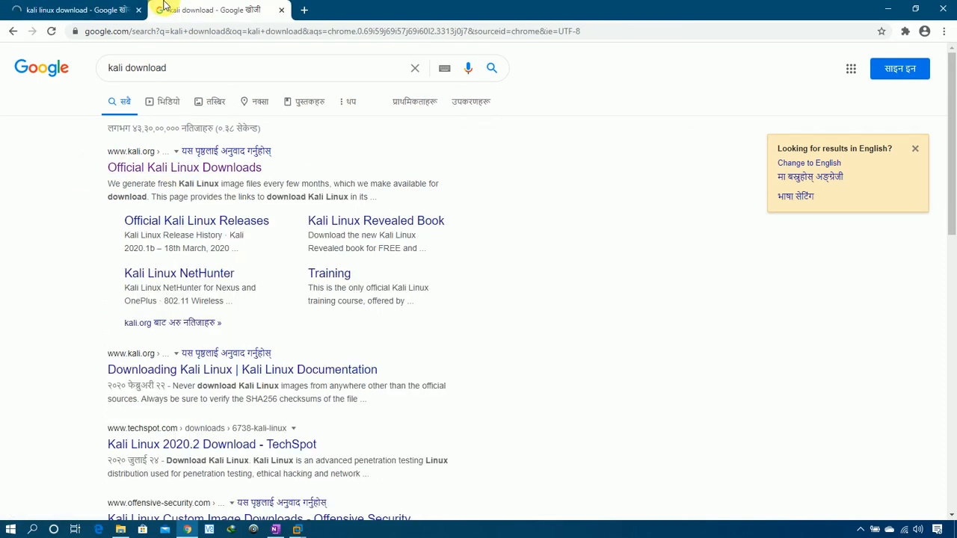
{"action": "left_click", "coordinate": [54, 6]}
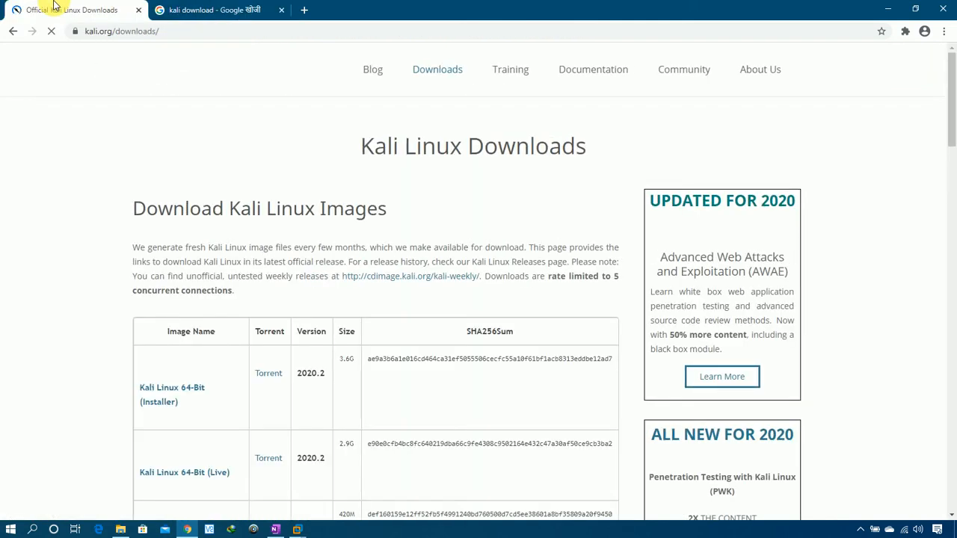
- Find the Kali Linux 64-Bit (Installer) 2020.2 image in the table and download it, retrying
{"action": "scroll", "coordinate": [267, 214], "scroll_direction": "down", "scroll_amount": 3}
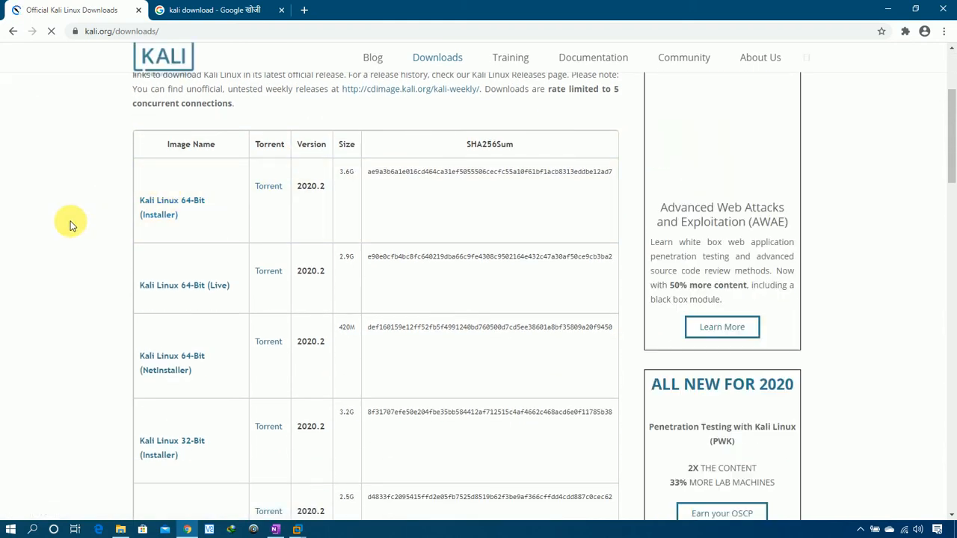
{"action": "scroll", "coordinate": [173, 199], "scroll_direction": "down", "scroll_amount": 3}
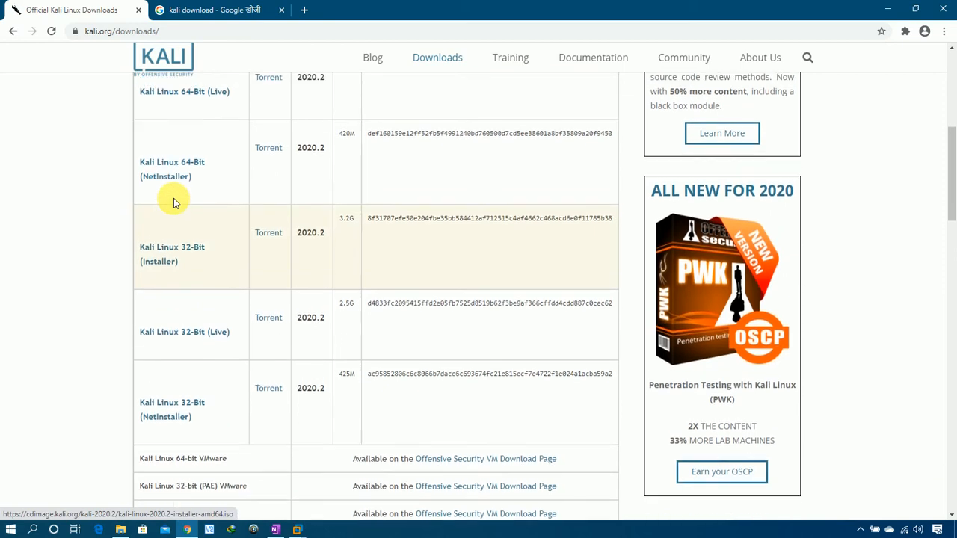
{"action": "scroll", "coordinate": [173, 198], "scroll_direction": "up", "scroll_amount": 1}
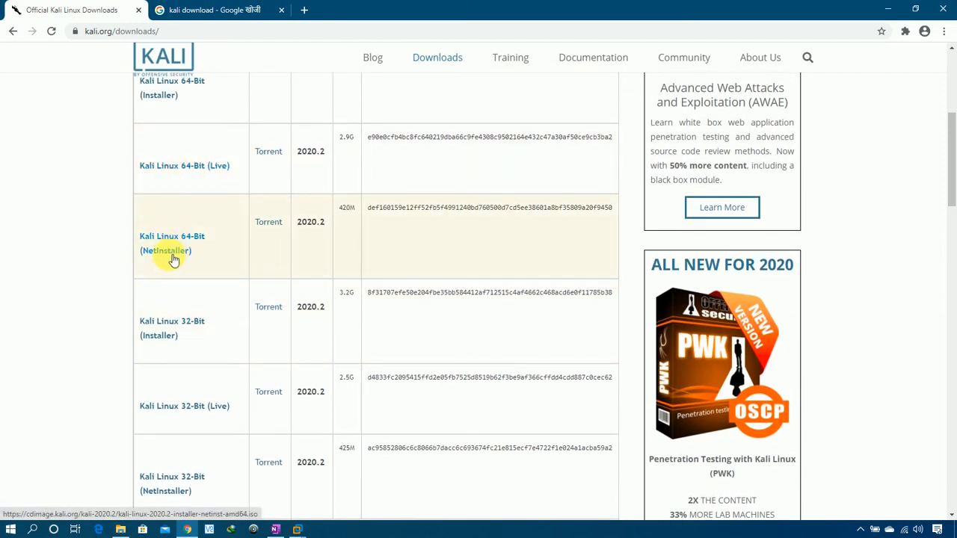
{"action": "scroll", "coordinate": [172, 258], "scroll_direction": "down", "scroll_amount": 2}
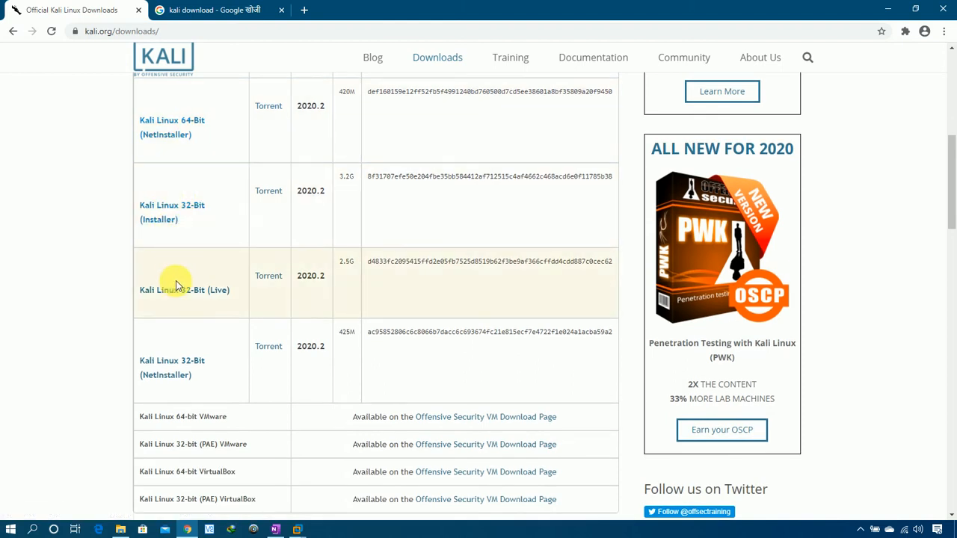
{"action": "scroll", "coordinate": [172, 348], "scroll_direction": "down", "scroll_amount": 2}
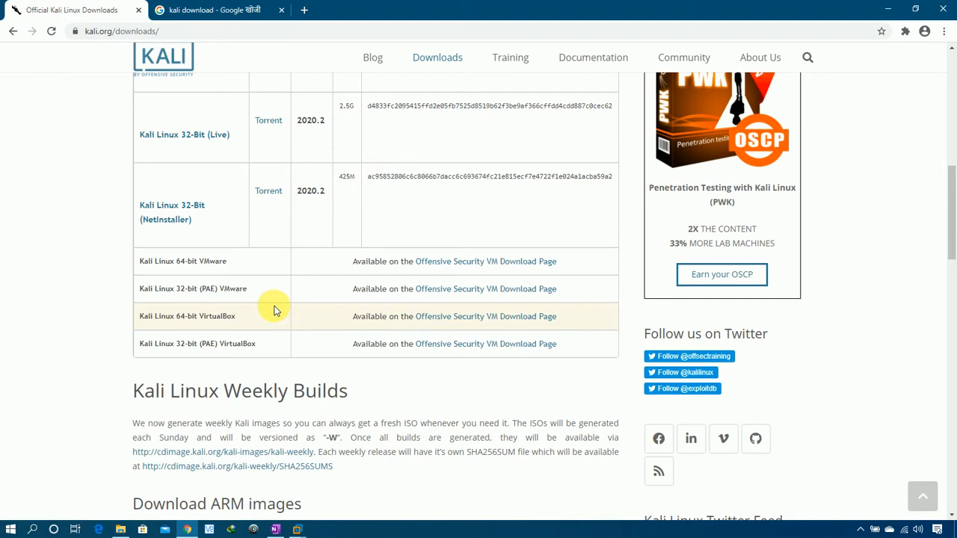
{"action": "scroll", "coordinate": [274, 311], "scroll_direction": "up", "scroll_amount": 4}
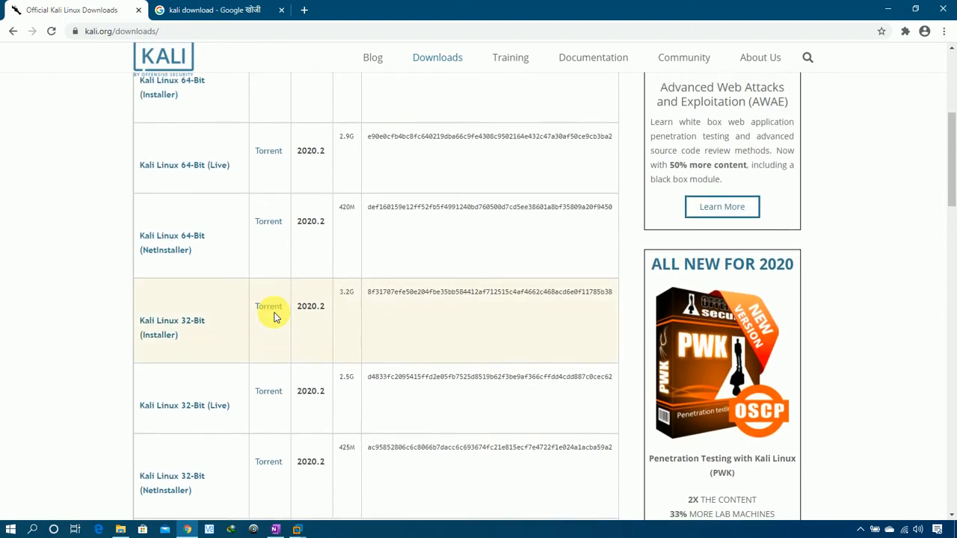
{"action": "scroll", "coordinate": [273, 316], "scroll_direction": "up", "scroll_amount": 3}
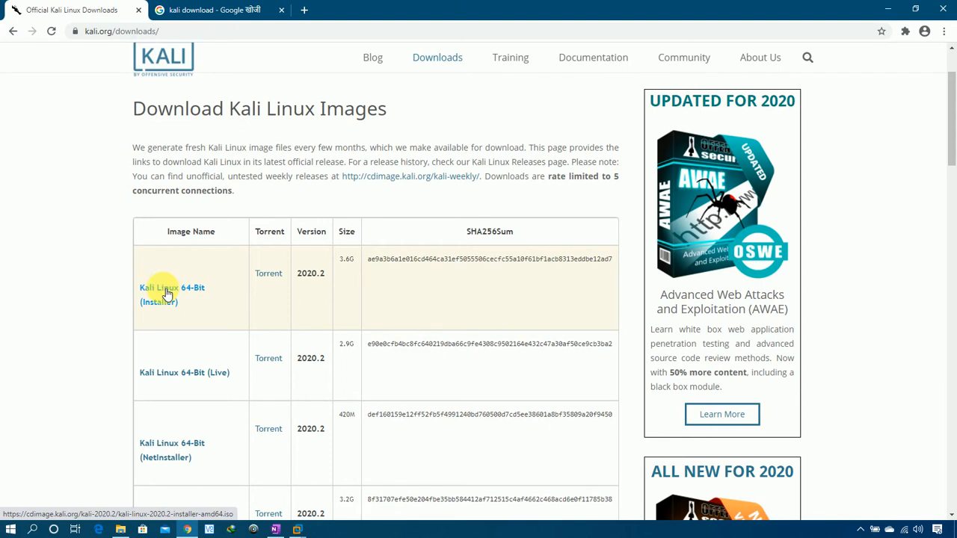
{"action": "left_click", "coordinate": [168, 294]}
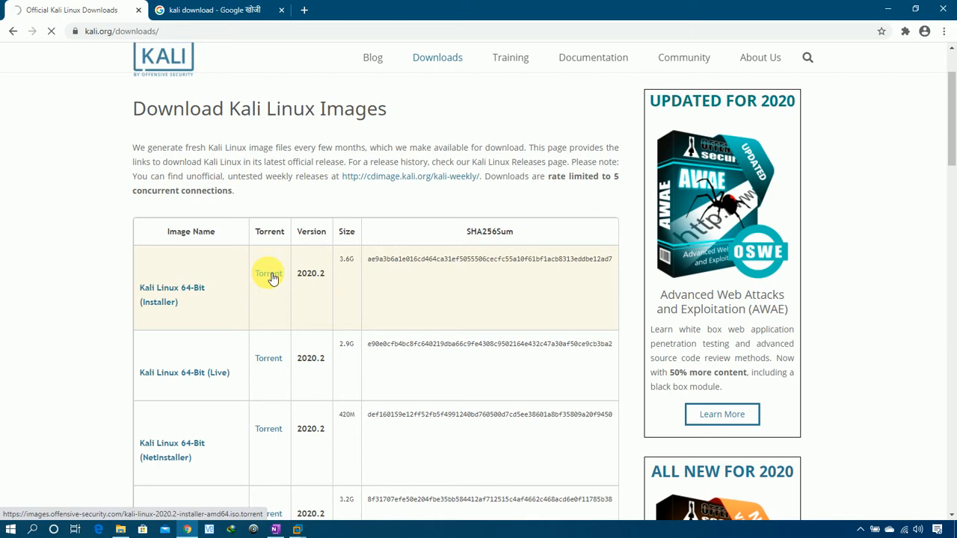
{"action": "left_click", "coordinate": [271, 275]}
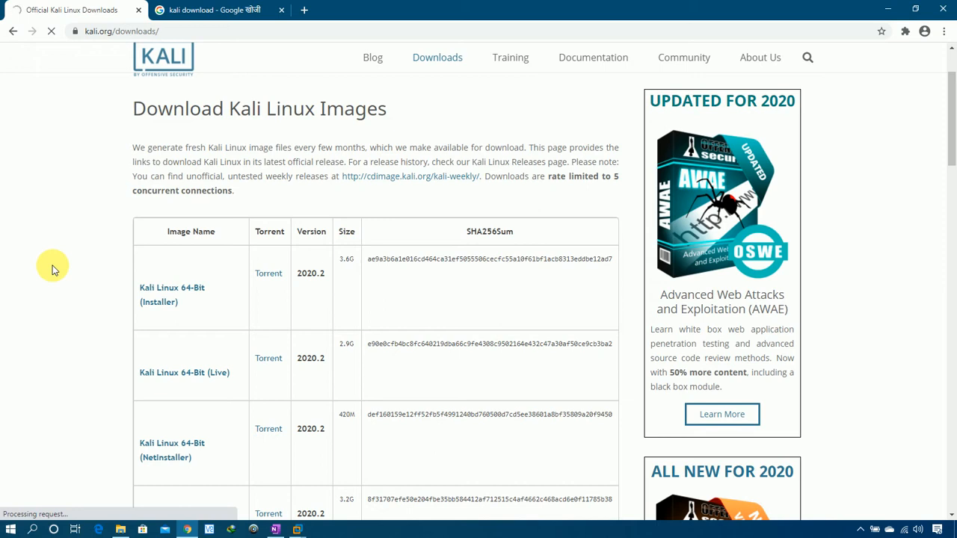
{"action": "left_click", "coordinate": [158, 295]}
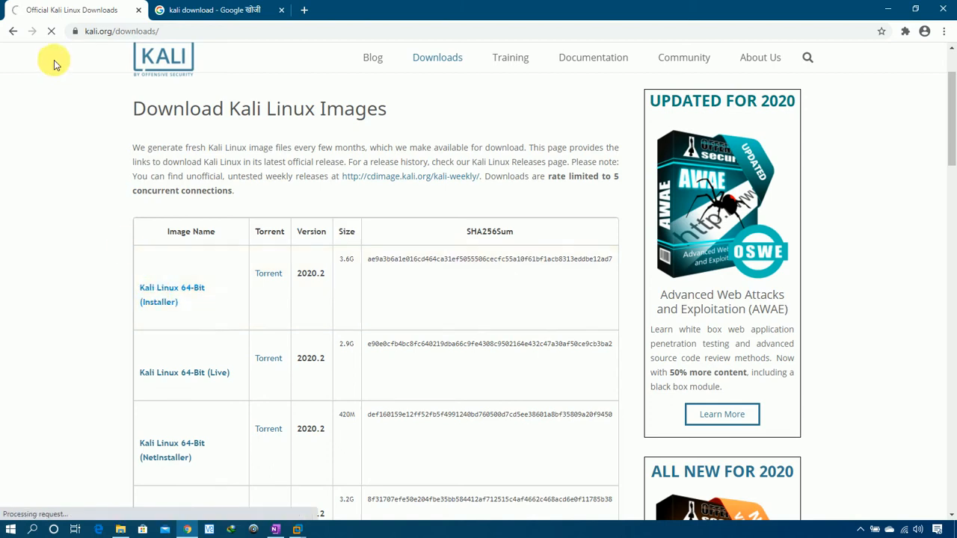
{"action": "left_click", "coordinate": [159, 296]}
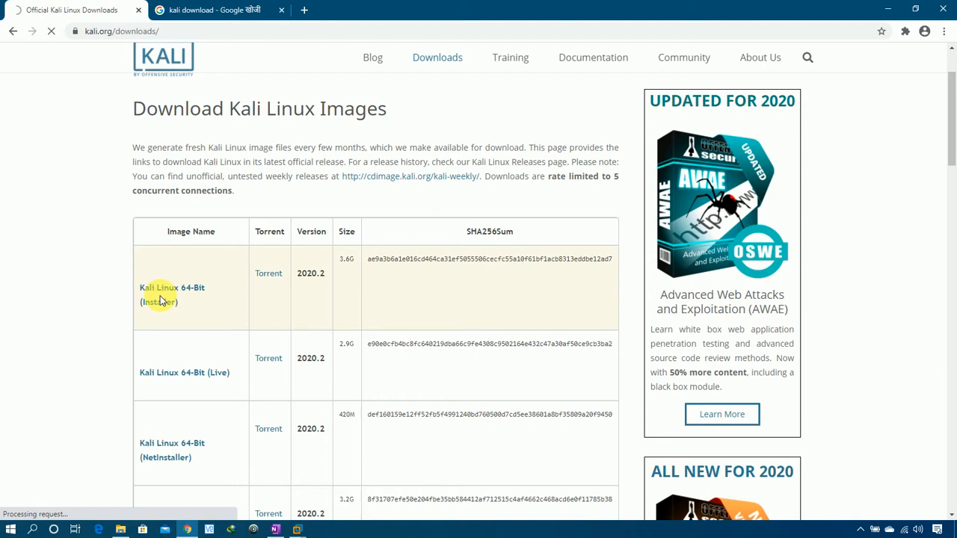
- Open the Kali Linux 64-Bit (Installer) link in a new tab and switch to it
{"action": "right_click", "coordinate": [158, 302]}
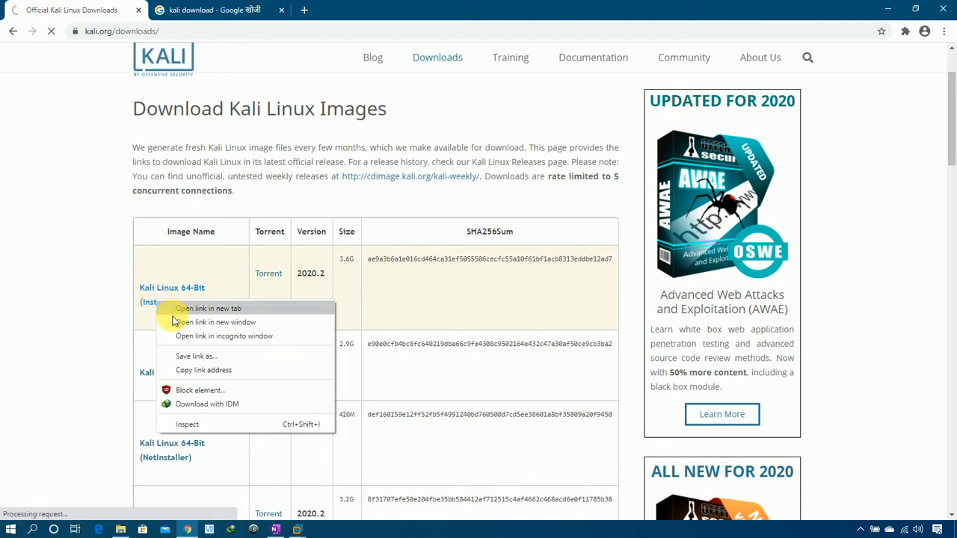
{"action": "left_click", "coordinate": [206, 308]}
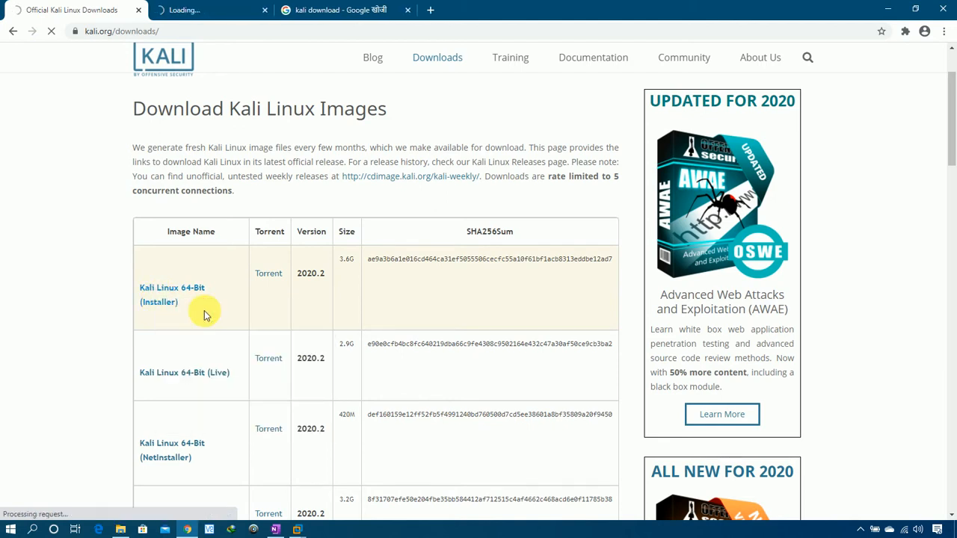
{"action": "left_click", "coordinate": [252, 7]}
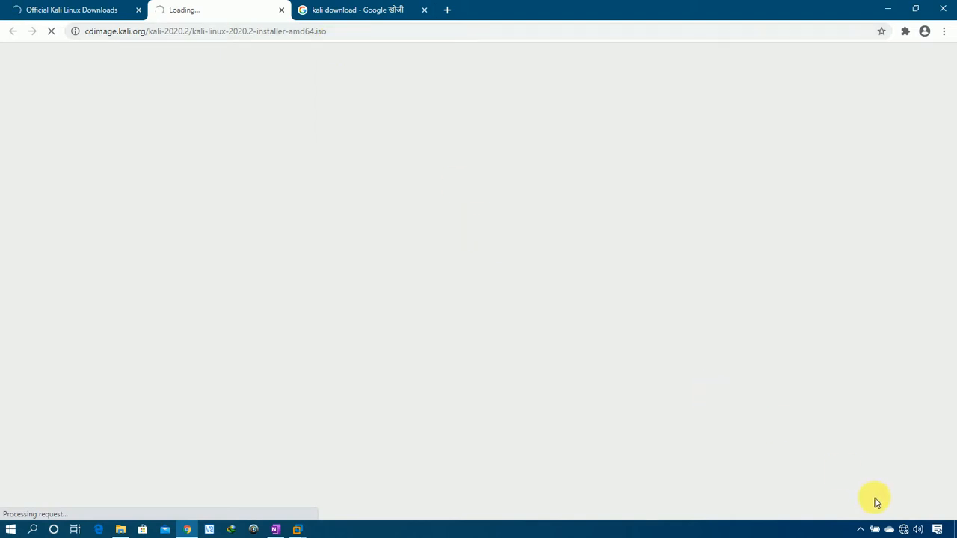
- Connect to the Hacking For Charity Wi-Fi network from the taskbar
{"action": "left_click", "coordinate": [904, 529]}
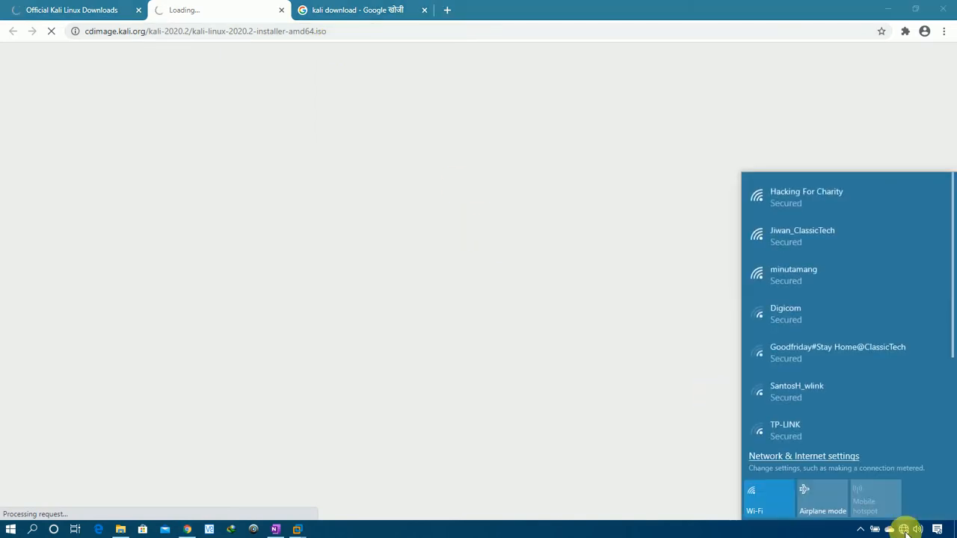
{"action": "left_click", "coordinate": [787, 237]}
{"action": "left_click", "coordinate": [889, 292]}
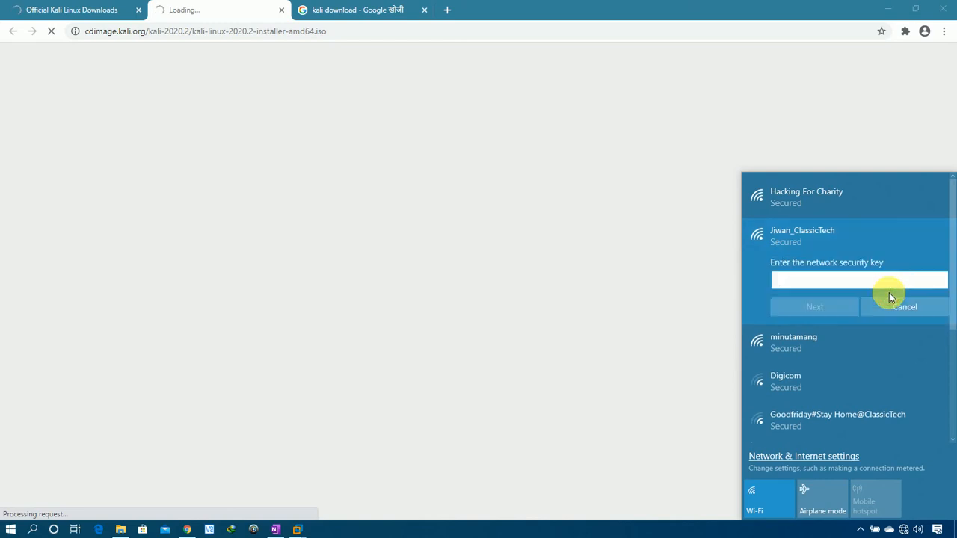
{"action": "left_click", "coordinate": [810, 210]}
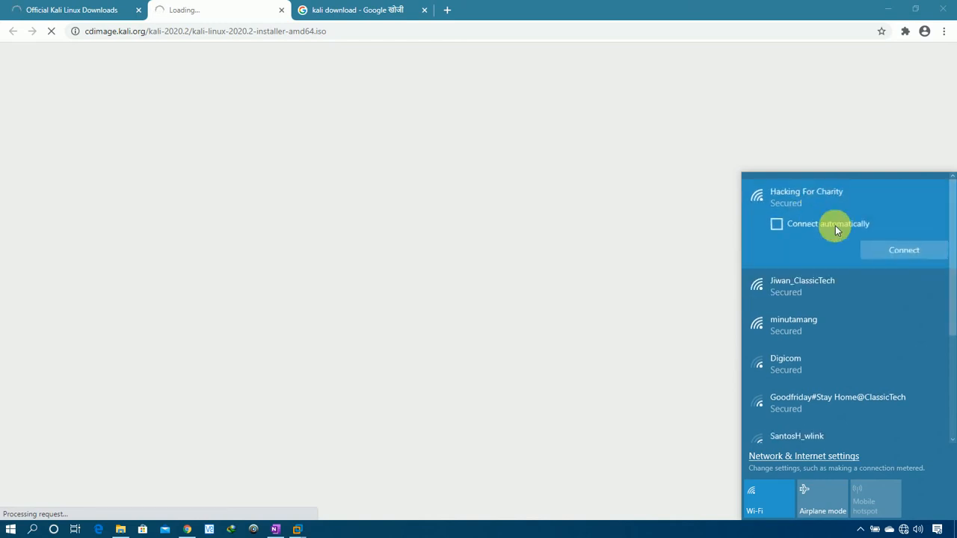
{"action": "left_click", "coordinate": [908, 249]}
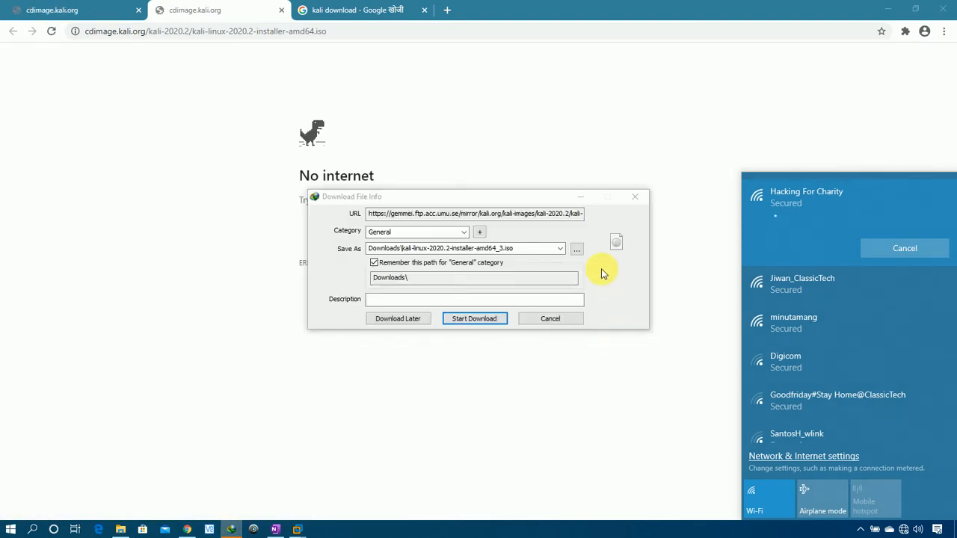
- Close the Internet Download Manager prompt for the Kali ISO without downloading
{"action": "left_click", "coordinate": [602, 269]}
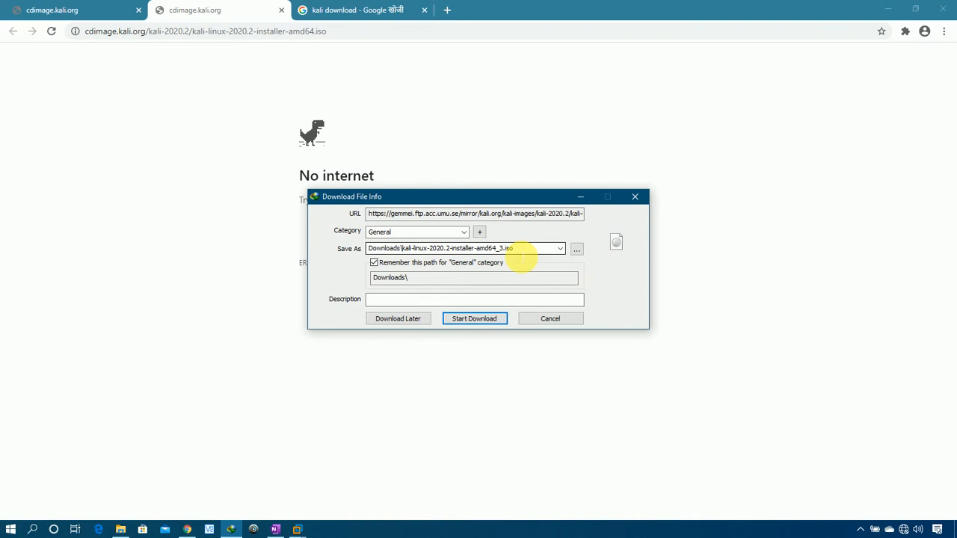
{"action": "double_click", "coordinate": [515, 249]}
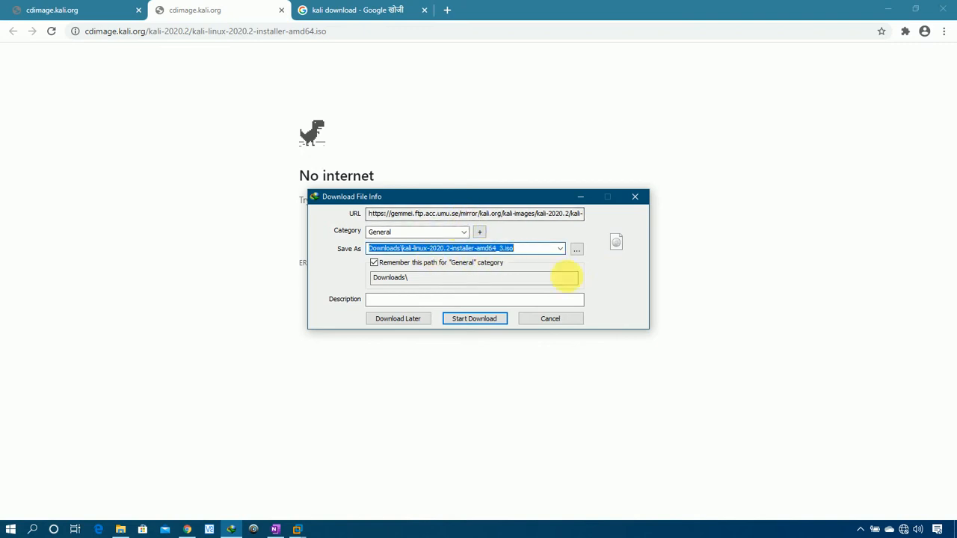
{"action": "left_click", "coordinate": [502, 322]}
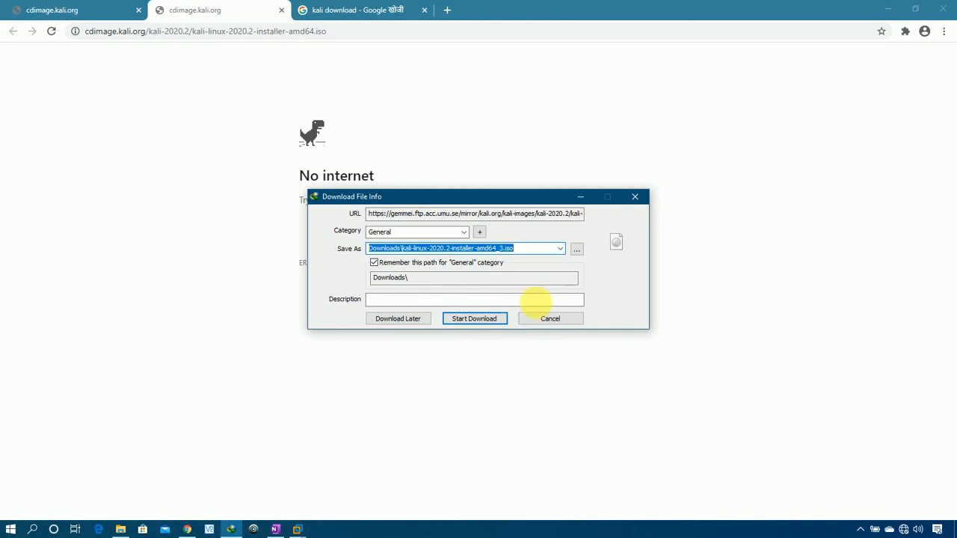
{"action": "left_click", "coordinate": [635, 197]}
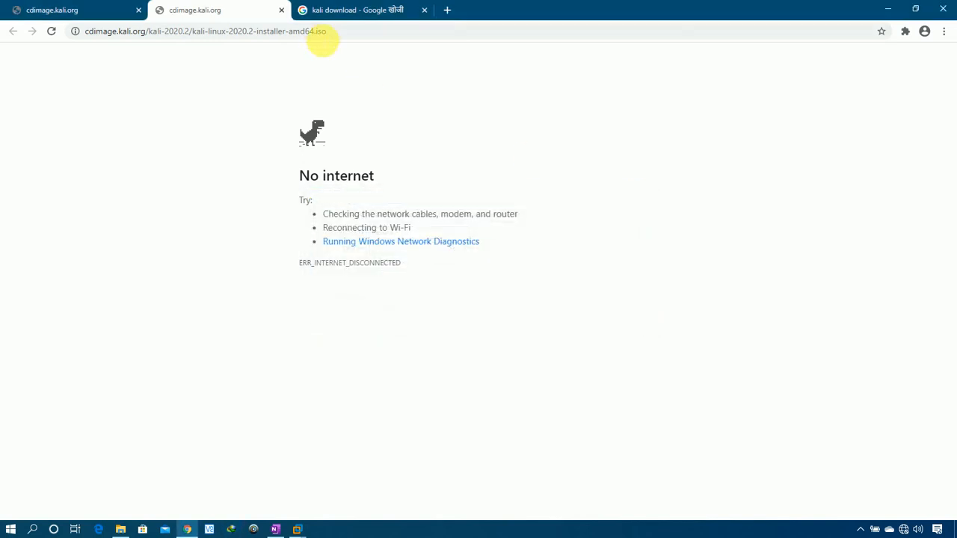
- Close the ISO and Google search tabs, then close Chrome
{"action": "left_click", "coordinate": [283, 9]}
{"action": "left_click", "coordinate": [284, 9]}
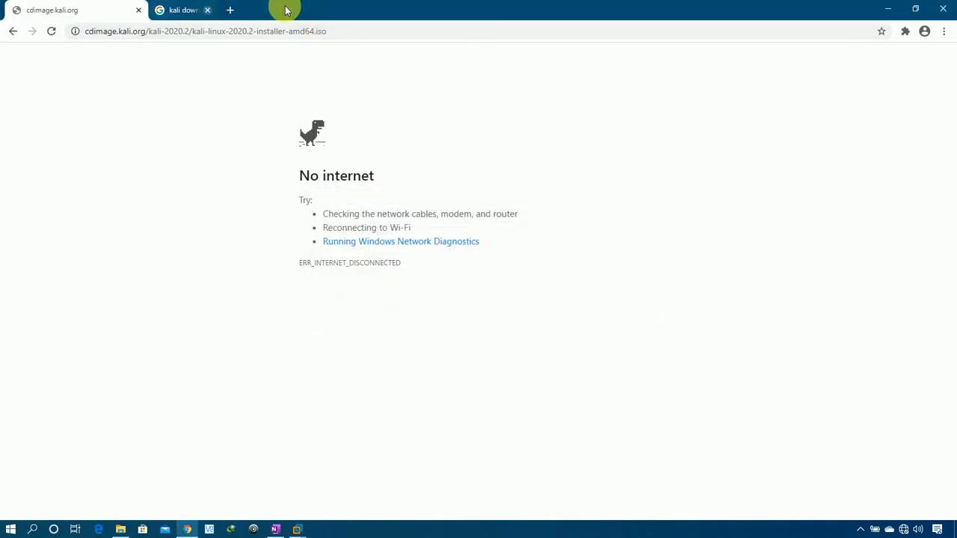
{"action": "left_click", "coordinate": [138, 10]}
- Open This PC, go to Downloads, and select the kali-linux-2020.2-installer-amd64 image
{"action": "double_click", "coordinate": [24, 20]}
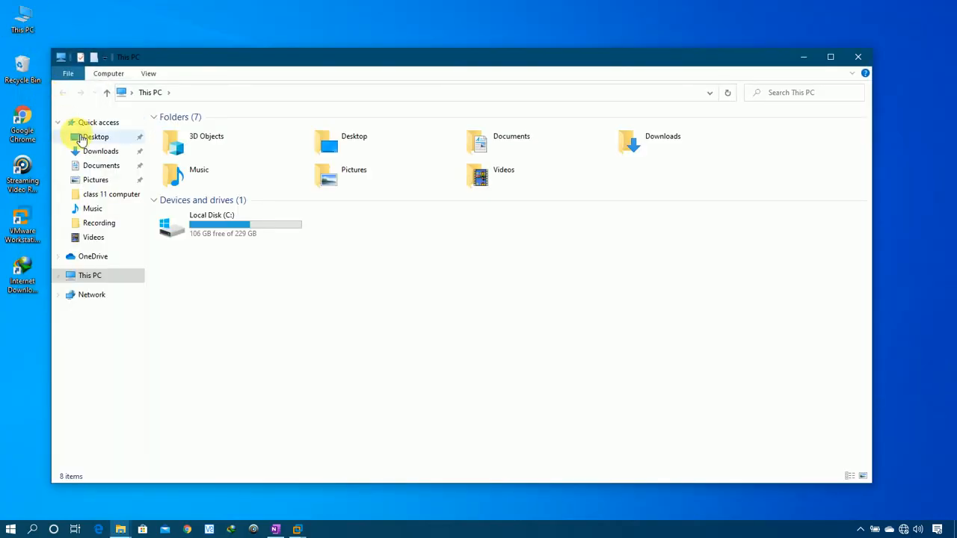
{"action": "left_click", "coordinate": [88, 153]}
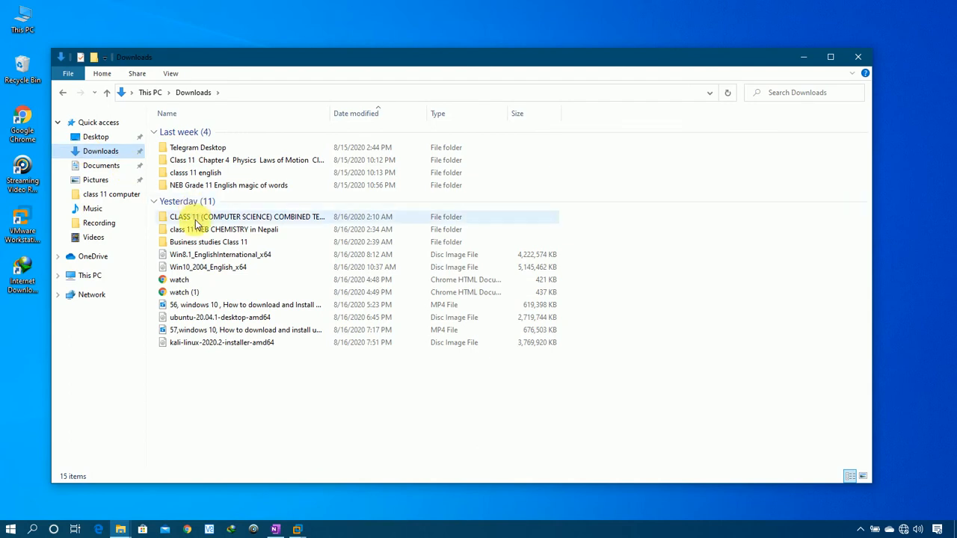
{"action": "left_click", "coordinate": [198, 344]}
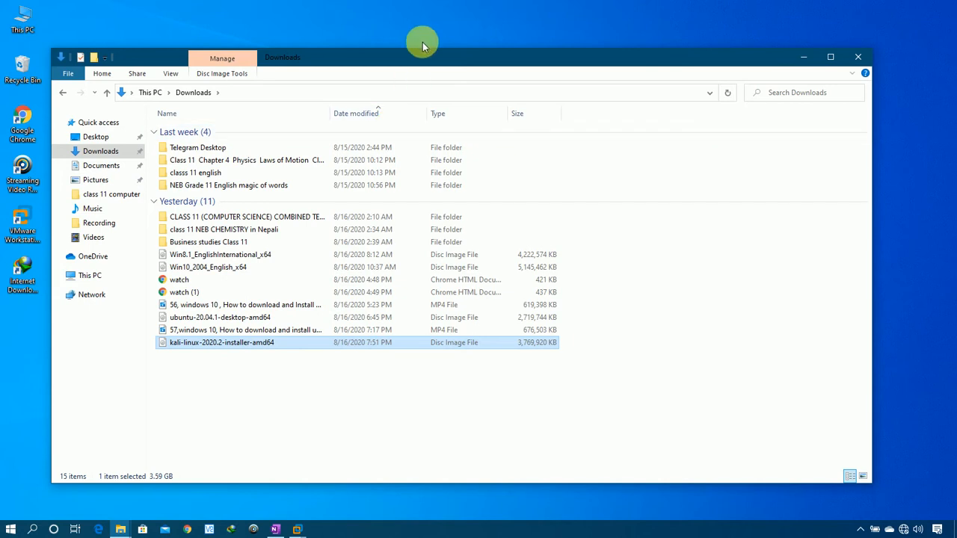
- Maximize the File Explorer window, then minimize it to reveal the desktop
{"action": "left_click_drag", "start_coordinate": [400, 53], "coordinate": [947, 81]}
{"action": "double_click", "coordinate": [946, 81]}
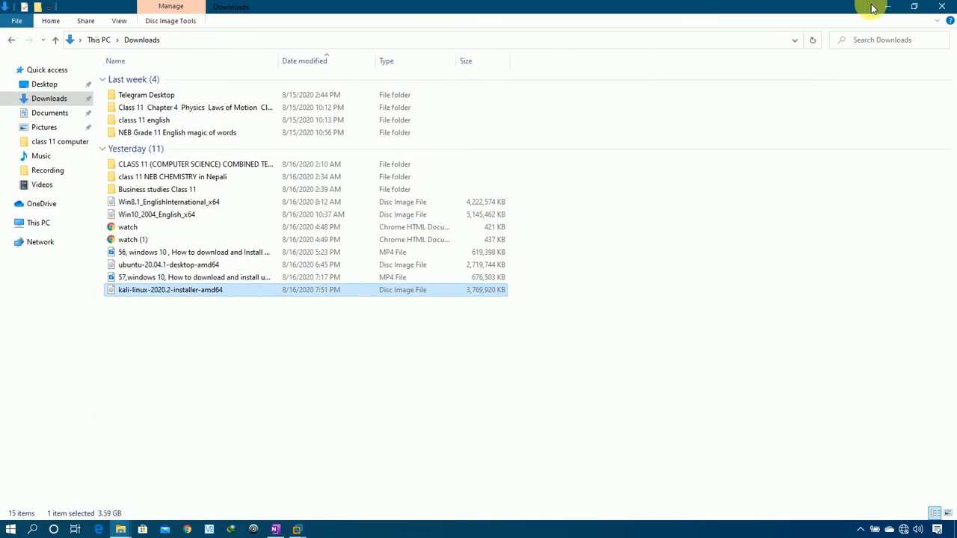
{"action": "left_click", "coordinate": [886, 6]}
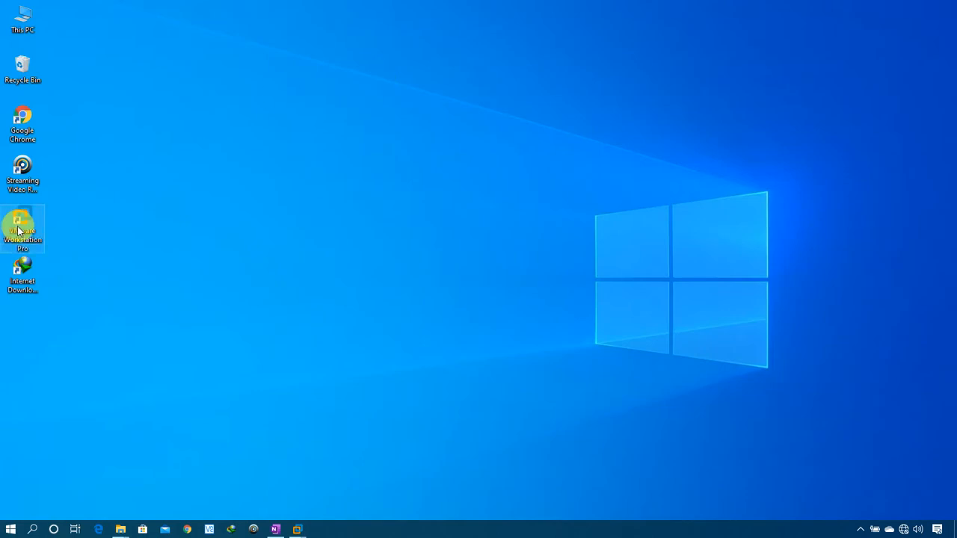
- Launch VMware Workstation from its desktop shortcut, close it, and relaunch it as administrator
{"action": "right_click", "coordinate": [18, 228]}
{"action": "left_click", "coordinate": [44, 236]}
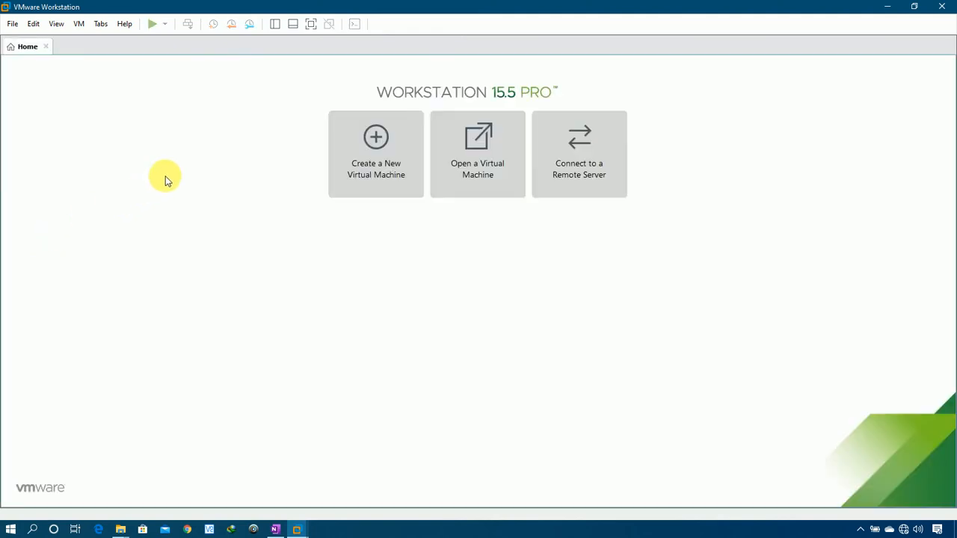
{"action": "left_click", "coordinate": [87, 45]}
{"action": "left_click", "coordinate": [941, 7]}
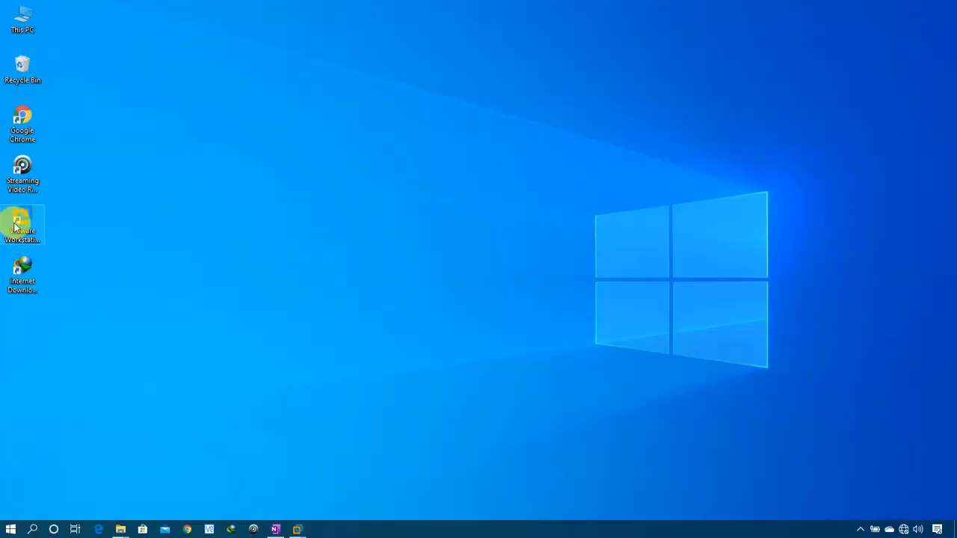
{"action": "right_click", "coordinate": [15, 226]}
{"action": "left_click", "coordinate": [39, 270]}
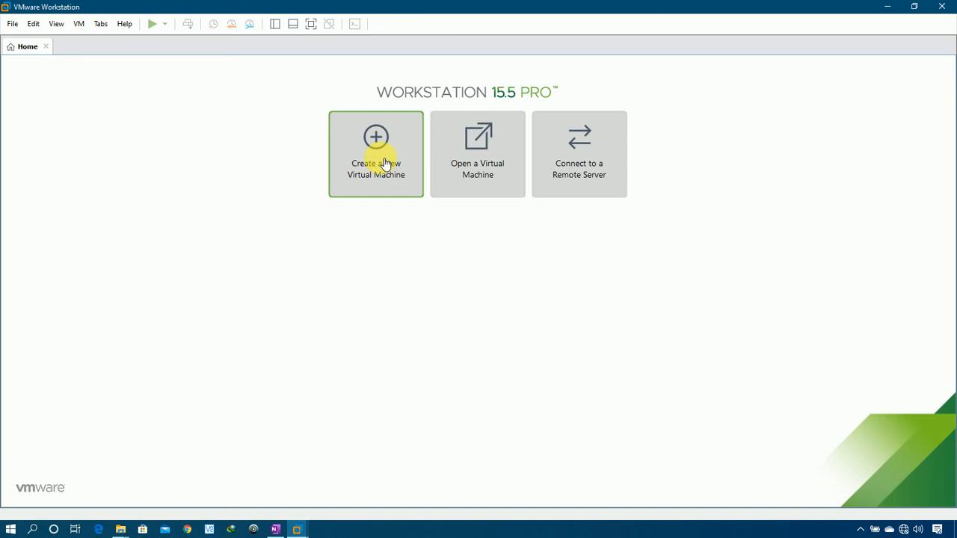
- Start a Custom new virtual machine and choose to install the operating system later
{"action": "left_click", "coordinate": [384, 164]}
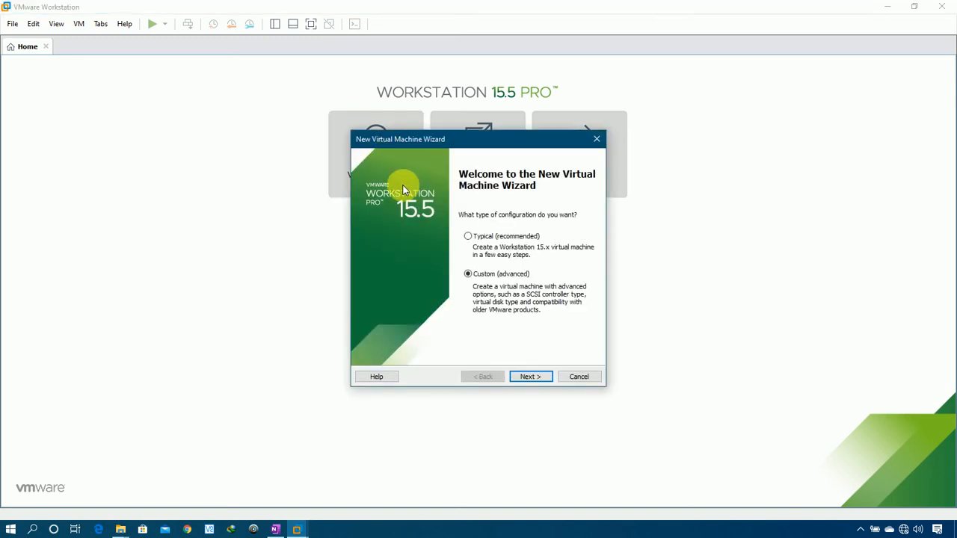
{"action": "left_click", "coordinate": [527, 376]}
{"action": "left_click", "coordinate": [526, 376]}
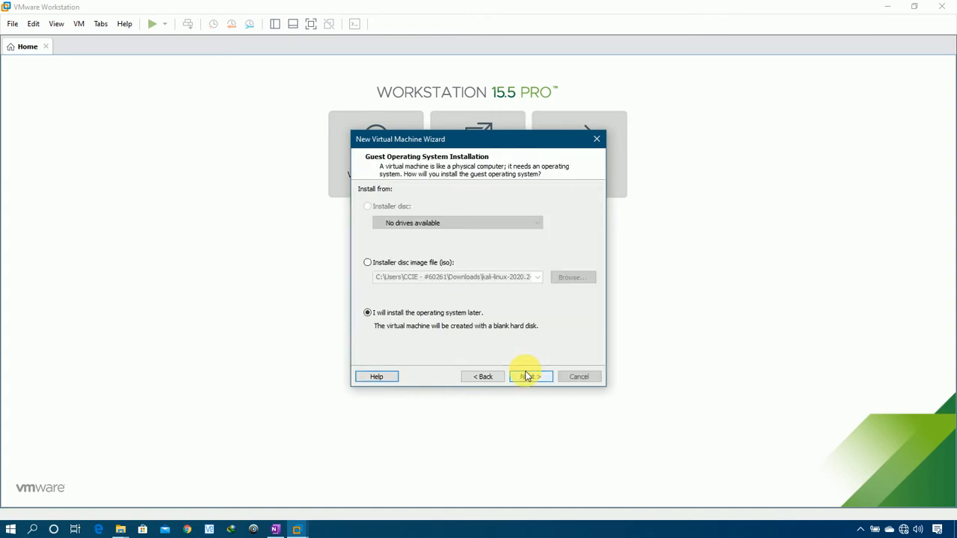
{"action": "left_click", "coordinate": [472, 380]}
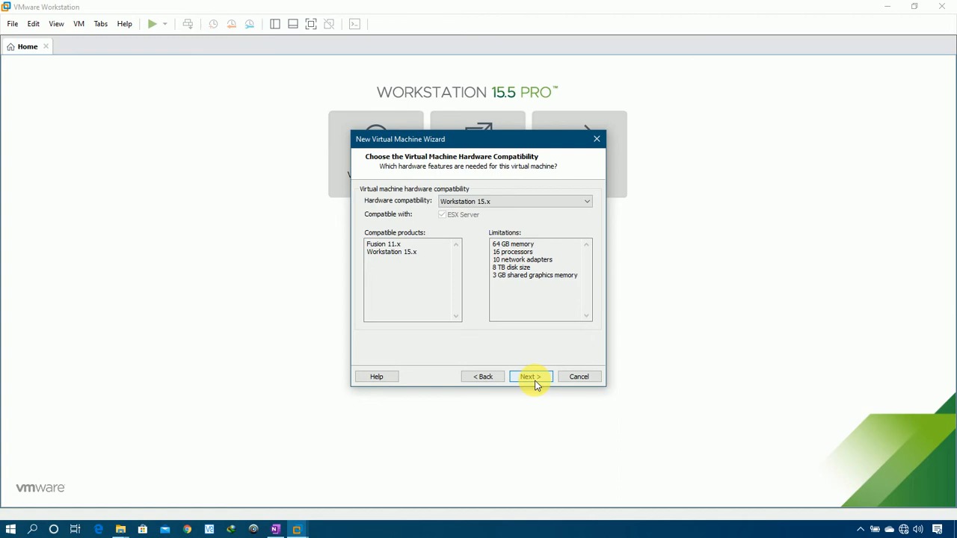
{"action": "left_click", "coordinate": [530, 377]}
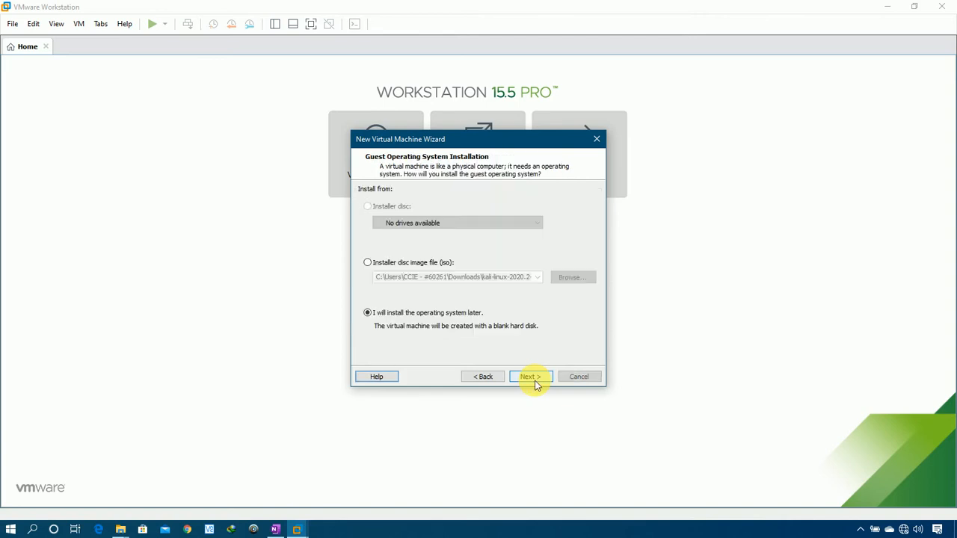
{"action": "left_click", "coordinate": [399, 264]}
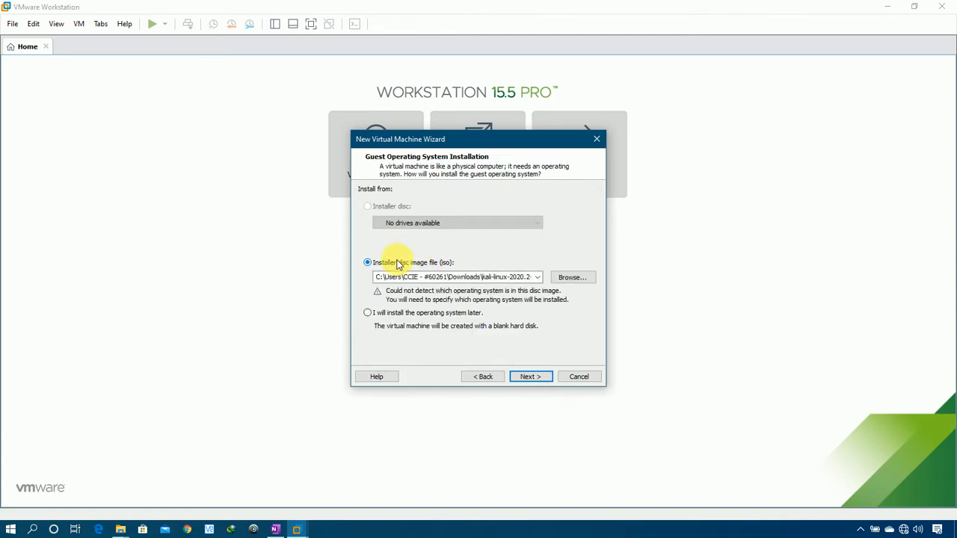
{"action": "left_click", "coordinate": [378, 314]}
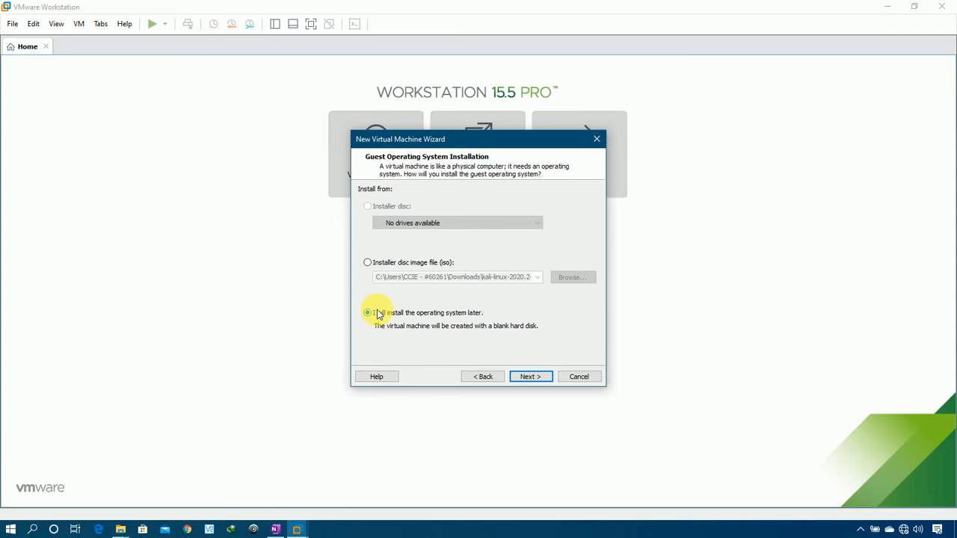
- Choose Linux with version Debian 10.x 64-bit as the guest OS and continue
{"action": "left_click", "coordinate": [528, 379]}
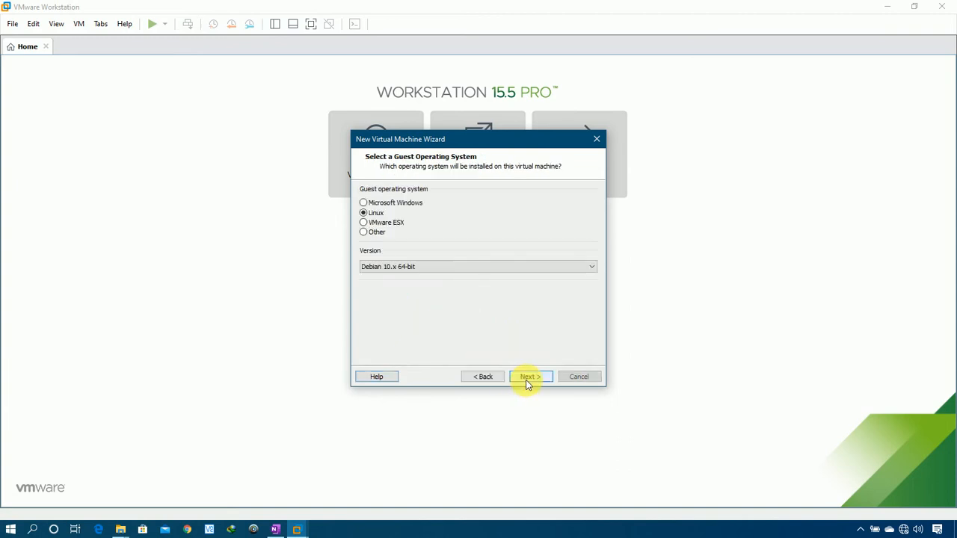
{"action": "left_click", "coordinate": [396, 267]}
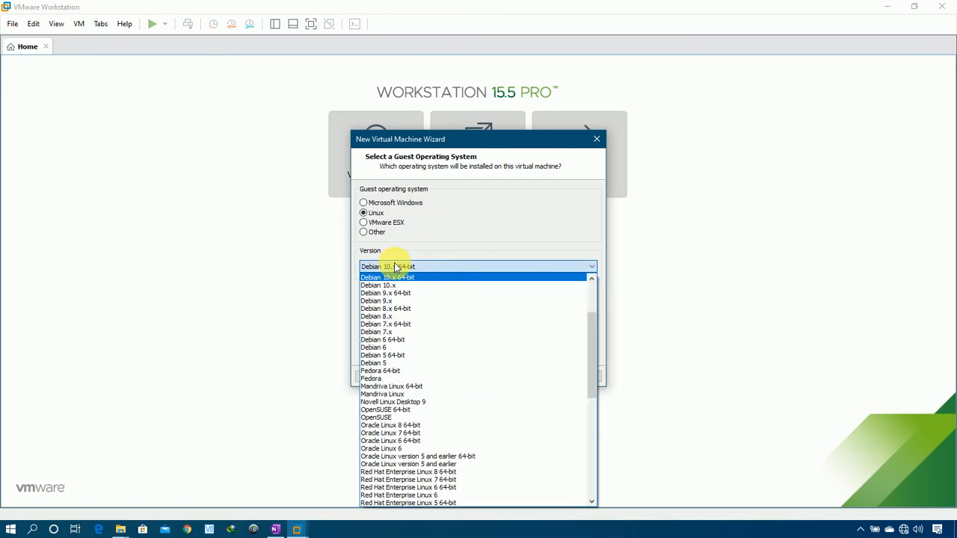
{"action": "left_click", "coordinate": [365, 203]}
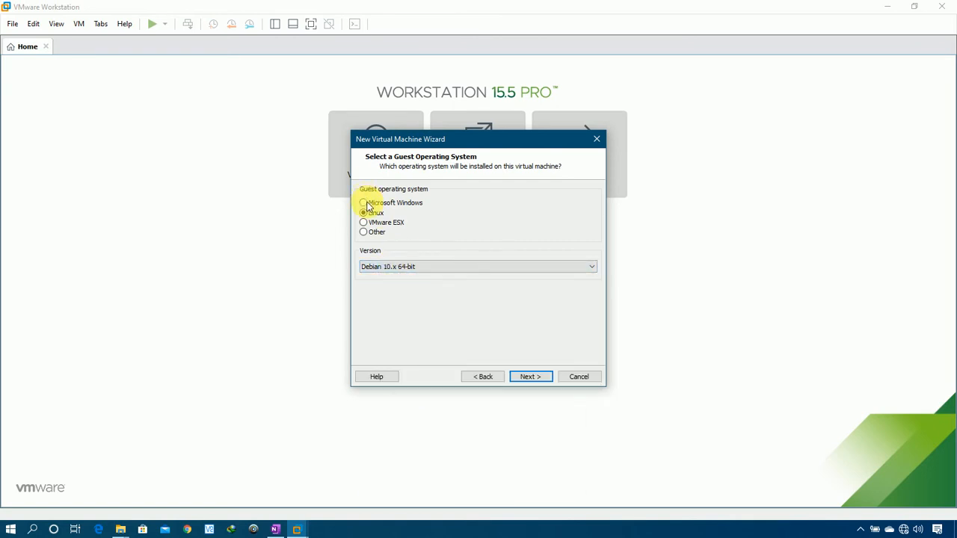
{"action": "left_click", "coordinate": [364, 213]}
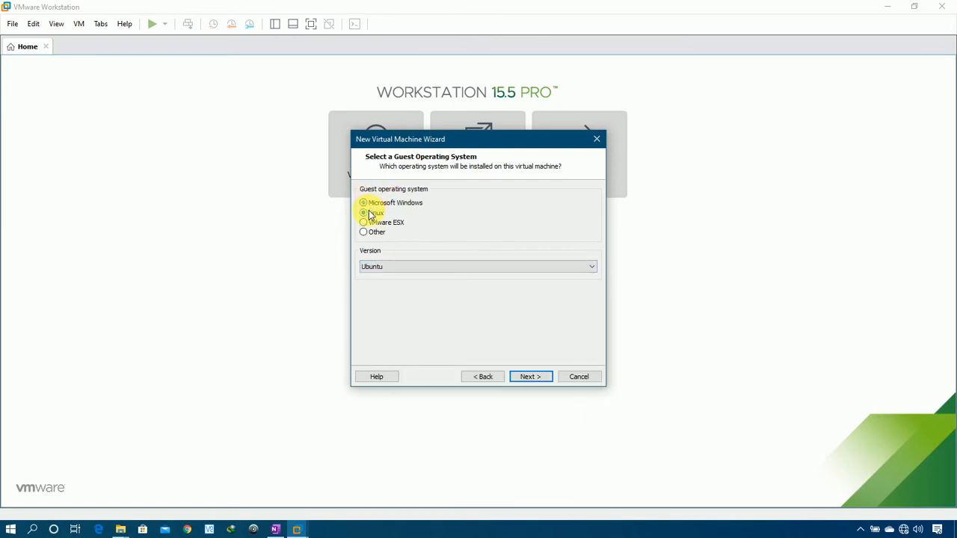
{"action": "left_click", "coordinate": [387, 265]}
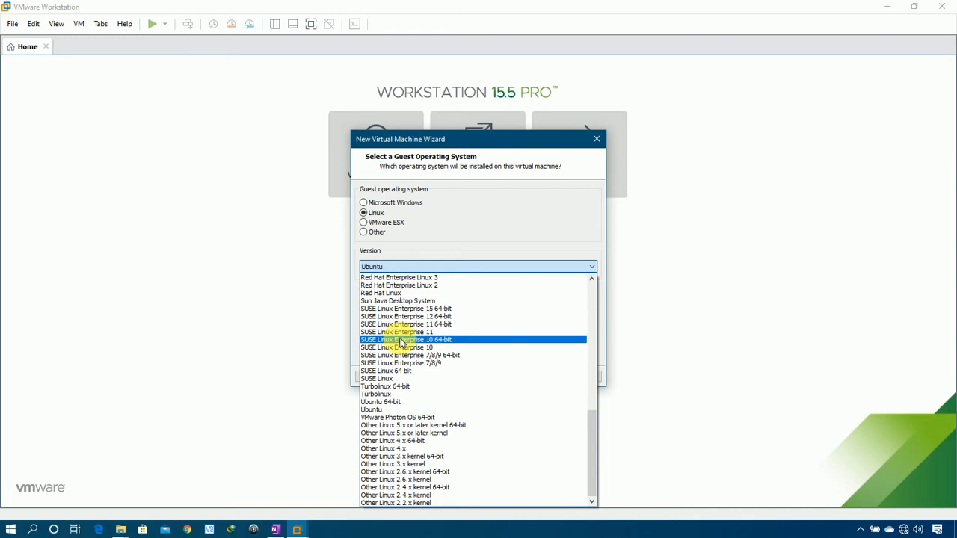
{"action": "left_click", "coordinate": [380, 395]}
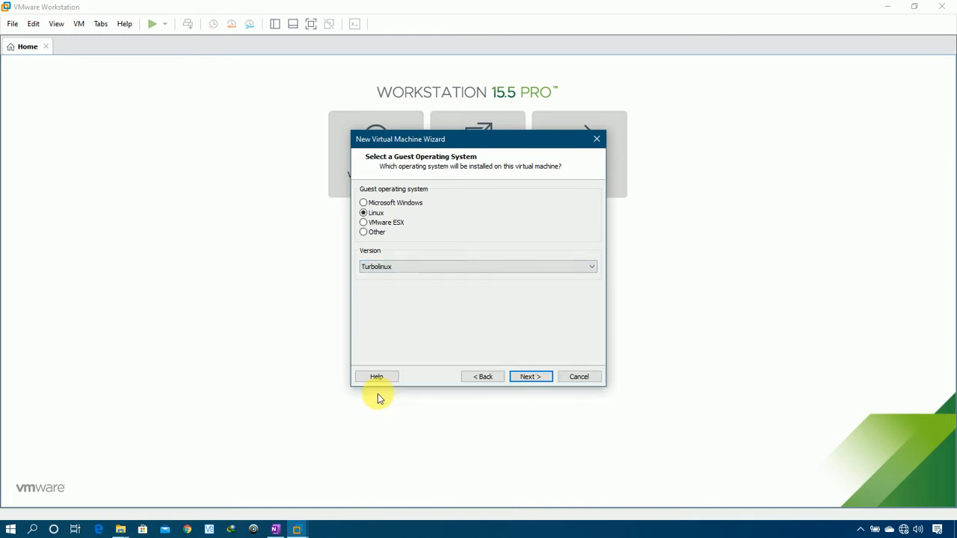
{"action": "left_click", "coordinate": [428, 267]}
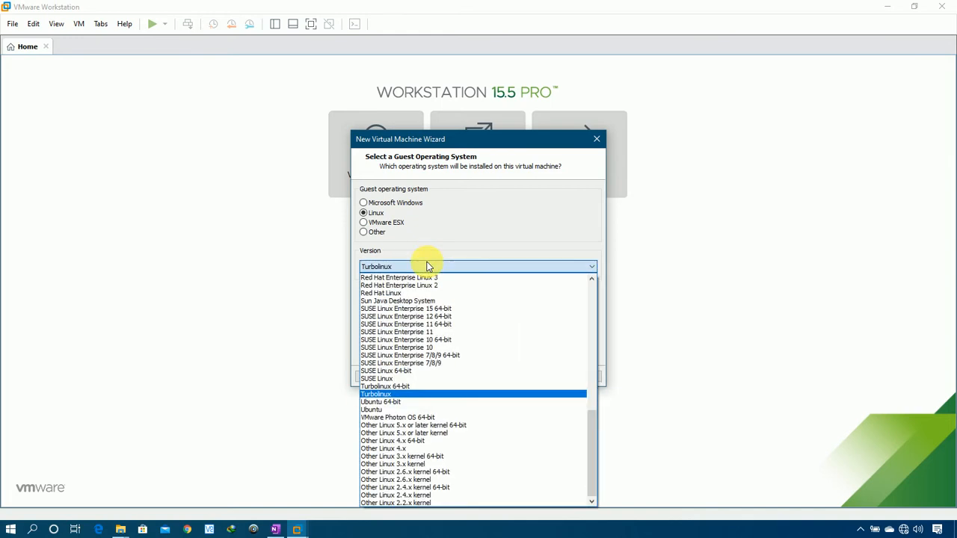
{"action": "key", "text": "Up"}
{"action": "key", "text": "Up"}
{"action": "key", "text": "Up"}
{"action": "key", "text": "Up"}
{"action": "key", "text": "Up"}
{"action": "key", "text": "Up"}
{"action": "key", "text": "Up"}
{"action": "key", "text": "Up"}
{"action": "key", "text": "Up"}
{"action": "key", "text": "Up"}
{"action": "key", "text": "Up"}
{"action": "key", "text": "Up"}
{"action": "key", "text": "Up"}
{"action": "key", "text": "Up"}
{"action": "key", "text": "Up"}
{"action": "key", "text": "Up"}
{"action": "key", "text": "Up"}
{"action": "key", "text": "Up"}
{"action": "key", "text": "Up"}
{"action": "key", "text": "Up"}
{"action": "key", "text": "Up"}
{"action": "key", "text": "Up"}
{"action": "key", "text": "Up"}
{"action": "key", "text": "Up"}
{"action": "key", "text": "Up"}
{"action": "key", "text": "Up"}
{"action": "key", "text": "Up"}
{"action": "key", "text": "Up"}
{"action": "key", "text": "Up"}
{"action": "key", "text": "Up"}
{"action": "key", "text": "Up"}
{"action": "key", "text": "Up"}
{"action": "key", "text": "Up"}
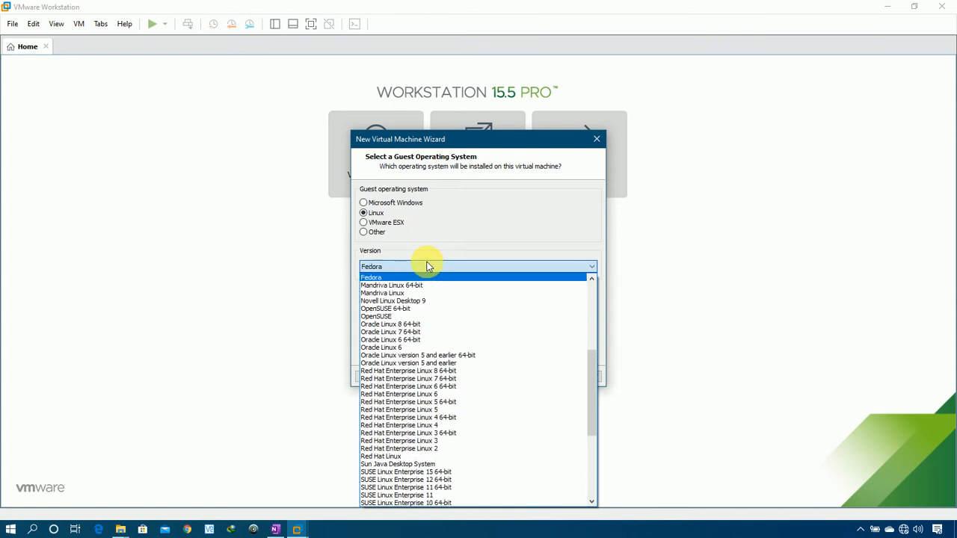
{"action": "key", "text": "Up"}
{"action": "key", "text": "Up"}
{"action": "key", "text": "Up"}
{"action": "key", "text": "Up"}
{"action": "key", "text": "Up"}
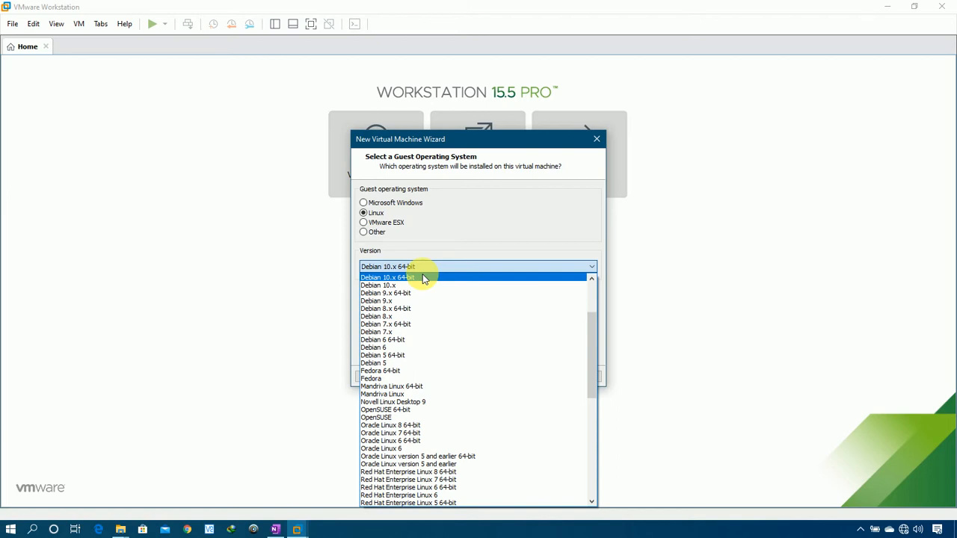
{"action": "left_click", "coordinate": [423, 278]}
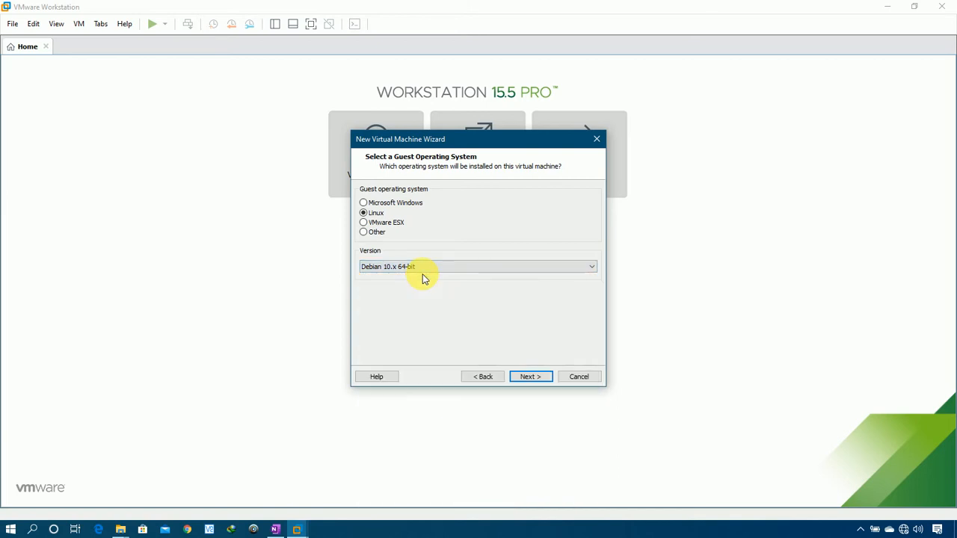
{"action": "left_click", "coordinate": [532, 378]}
- Replace the default name with 'kali linux 2020.2 x64' and go on to processor settings
{"action": "key", "text": "Left"}
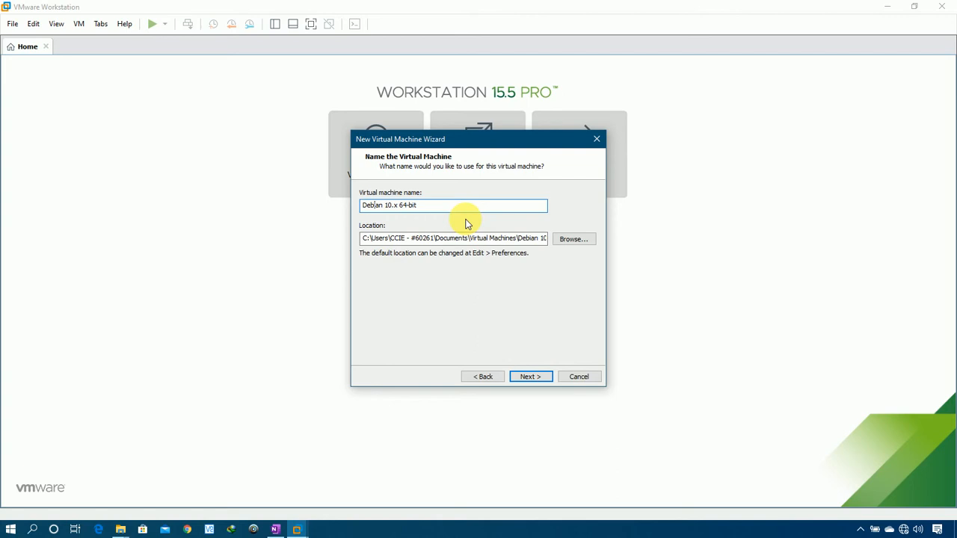
{"action": "key", "text": "BackSpace"}
{"action": "key", "text": "BackSpace"}
{"action": "key", "text": "BackSpace"}
{"action": "key", "text": "BackSpace"}
{"action": "key", "text": "BackSpace"}
{"action": "key", "text": "BackSpace"}
{"action": "key", "text": "BackSpace"}
{"action": "key", "text": "BackSpace"}
{"action": "key", "text": "BackSpace"}
{"action": "key", "text": "BackSpace"}
{"action": "key", "text": "BackSpace"}
{"action": "key", "text": "Delete"}
{"action": "key", "text": "Delete"}
{"action": "key", "text": "Delete"}
{"action": "key", "text": "Delete"}
{"action": "key", "text": "Delete"}
{"action": "key", "text": "Delete"}
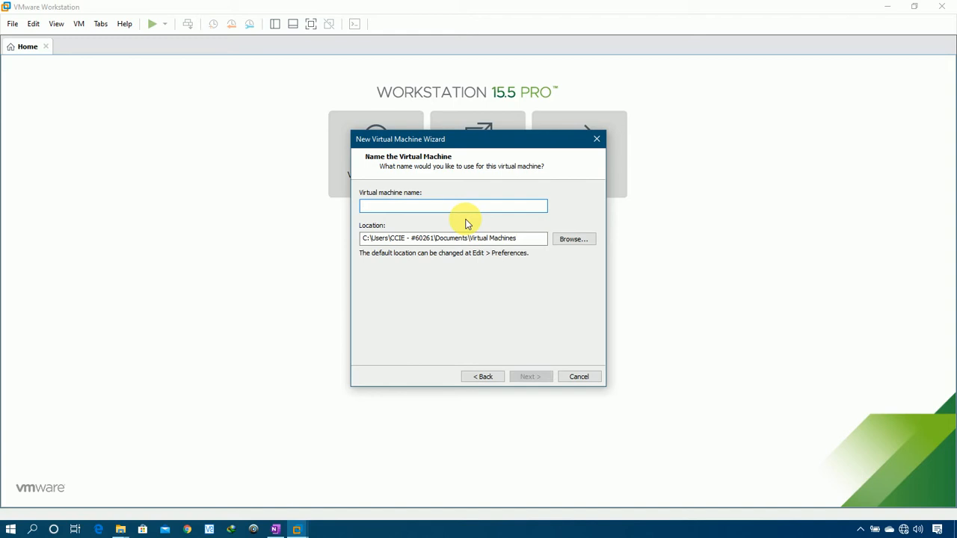
{"action": "type", "text": "kali"}
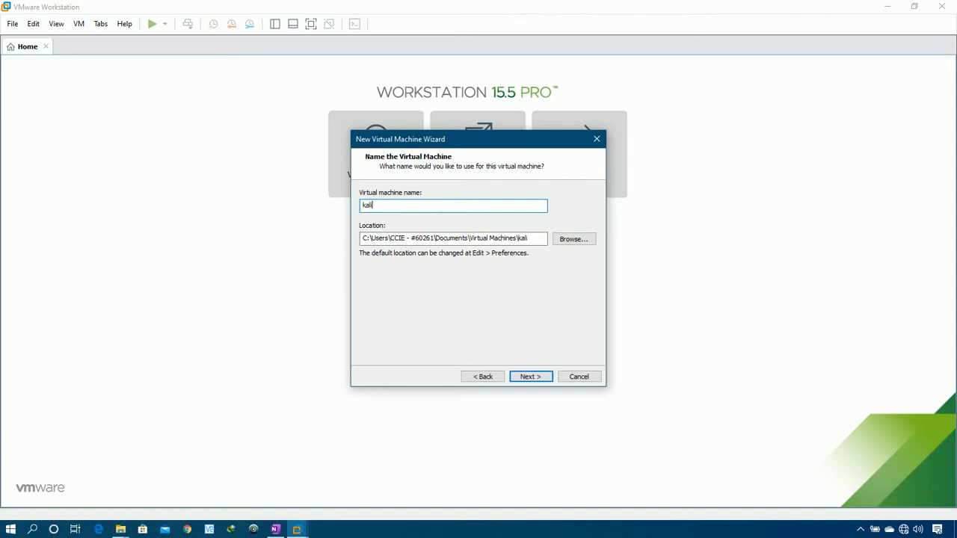
{"action": "type", "text": " ;linu"}
{"action": "key", "text": "BackSpace"}
{"action": "key", "text": "BackSpace"}
{"action": "key", "text": "BackSpace"}
{"action": "key", "text": "BackSpace"}
{"action": "key", "text": "BackSpace"}
{"action": "type", "text": "linux 2020.2 x64"}
{"action": "key", "text": "Return"}
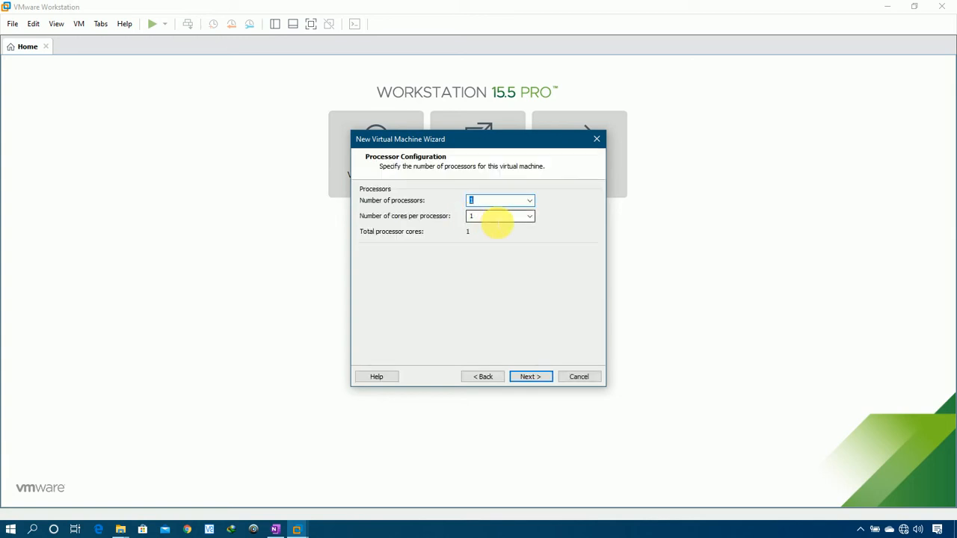
- Set the virtual machine's number of processors to 2
{"action": "left_click", "coordinate": [528, 218]}
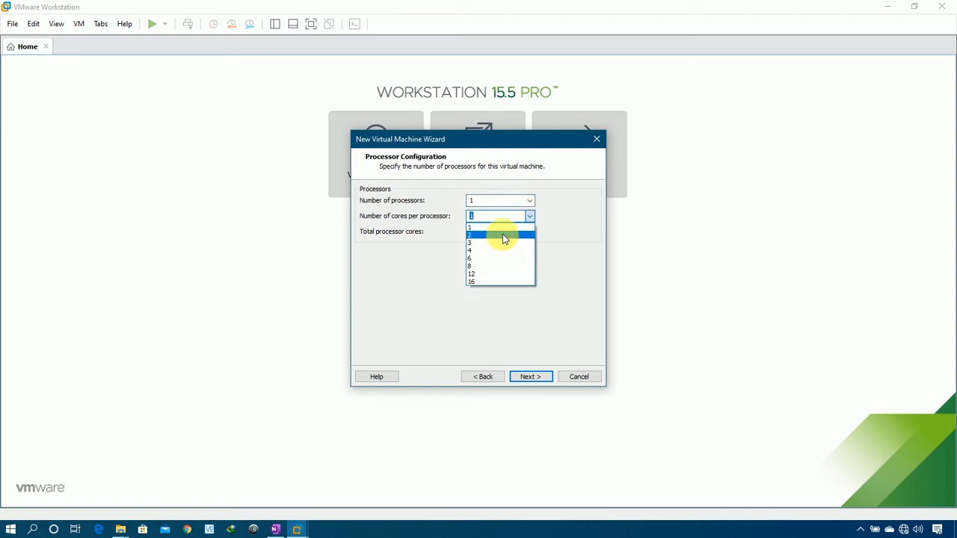
{"action": "left_click", "coordinate": [503, 236]}
{"action": "left_click", "coordinate": [528, 217]}
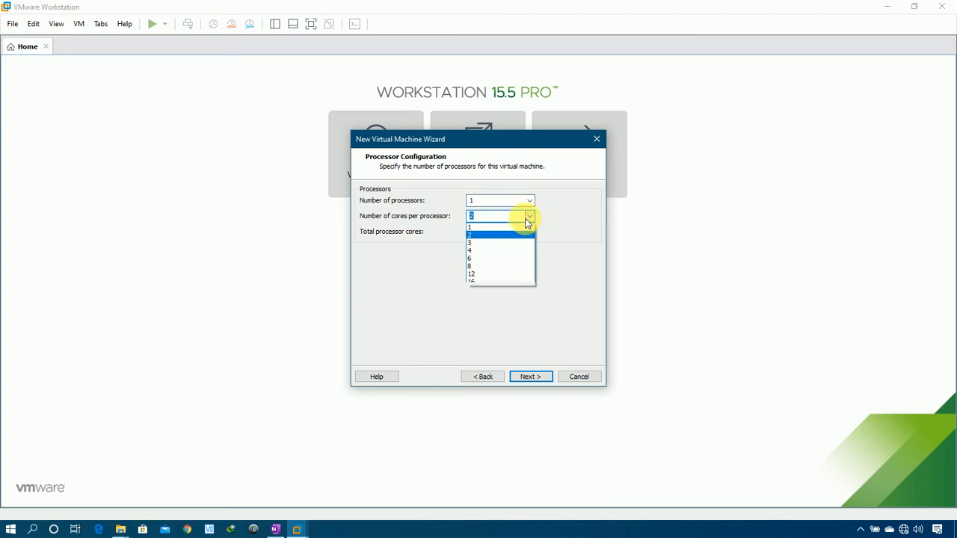
{"action": "left_click", "coordinate": [505, 235]}
{"action": "left_click", "coordinate": [530, 201]}
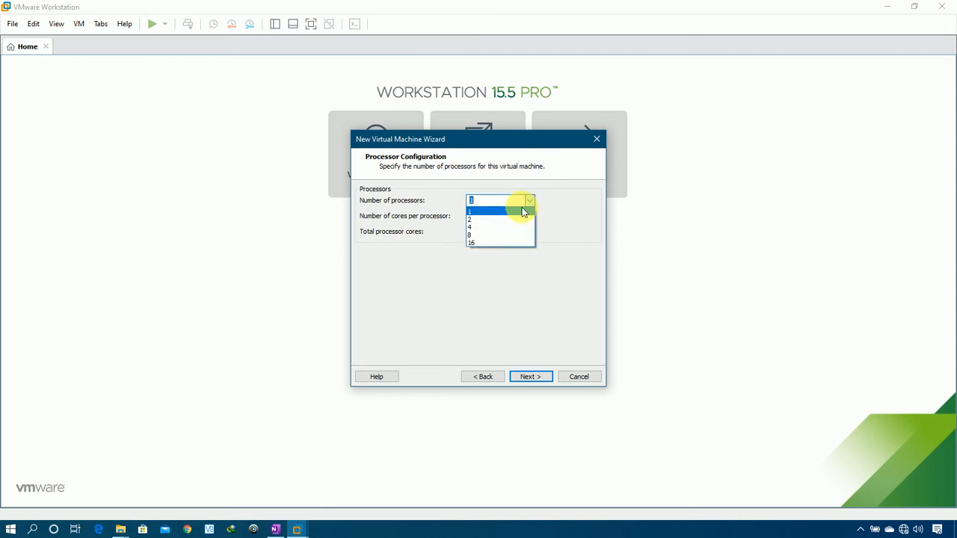
{"action": "left_click", "coordinate": [513, 219]}
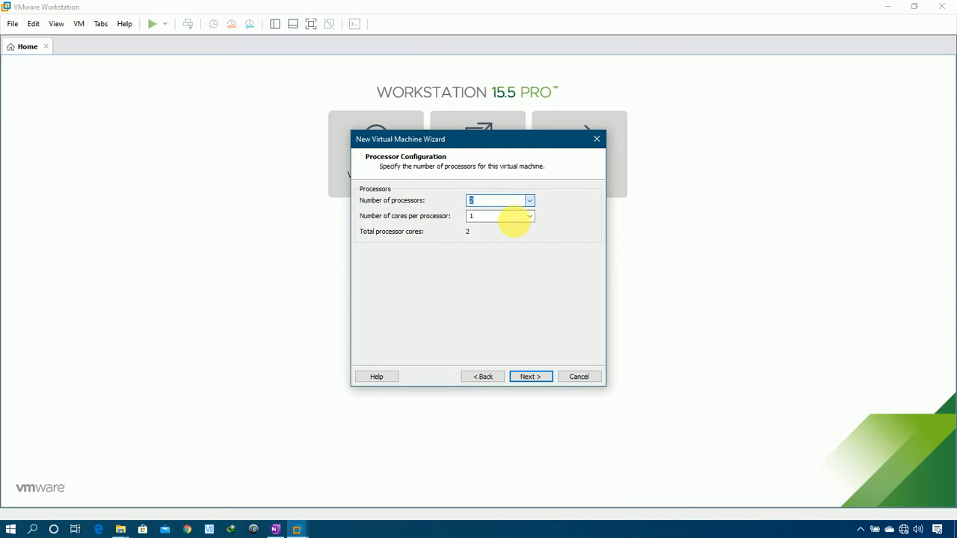
- Raise the memory from 2 GB to 4096 MB and continue to network type
{"action": "left_click", "coordinate": [528, 377]}
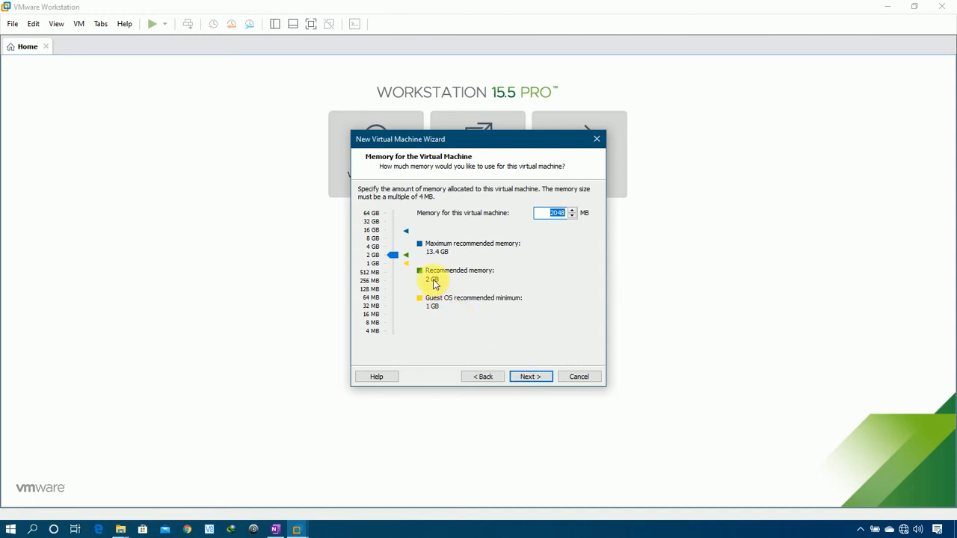
{"action": "left_click_drag", "start_coordinate": [396, 253], "coordinate": [394, 247]}
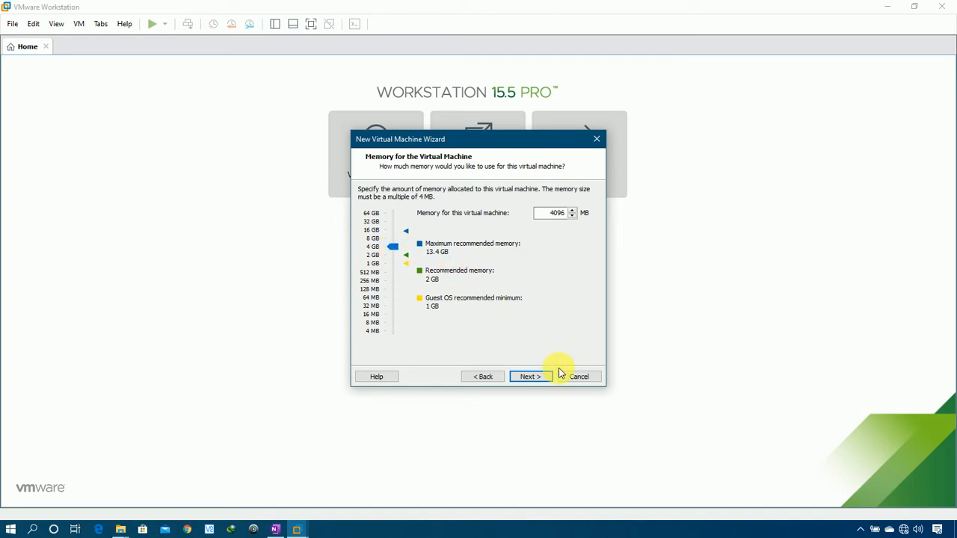
{"action": "left_click", "coordinate": [529, 377]}
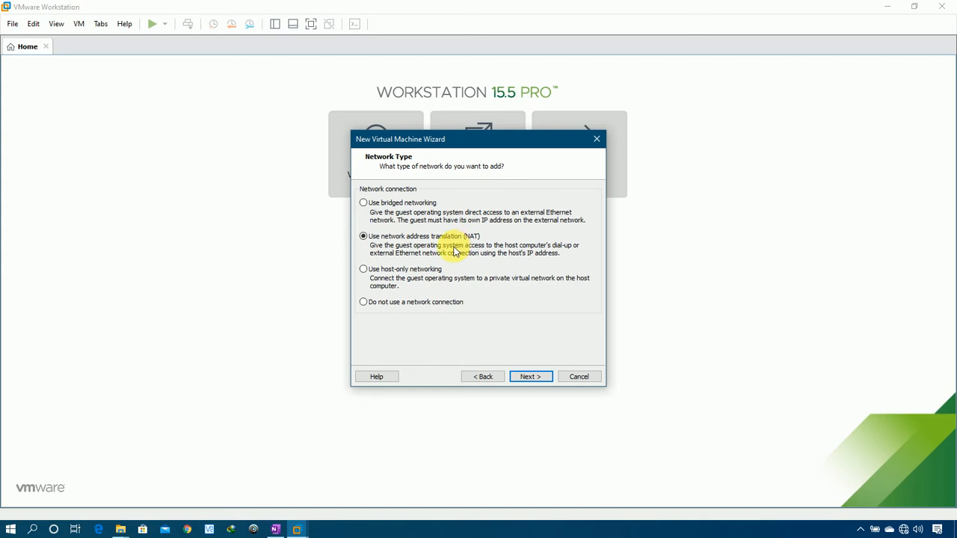
- Keep NAT as the network type after briefly trying host-only
{"action": "left_click", "coordinate": [397, 271]}
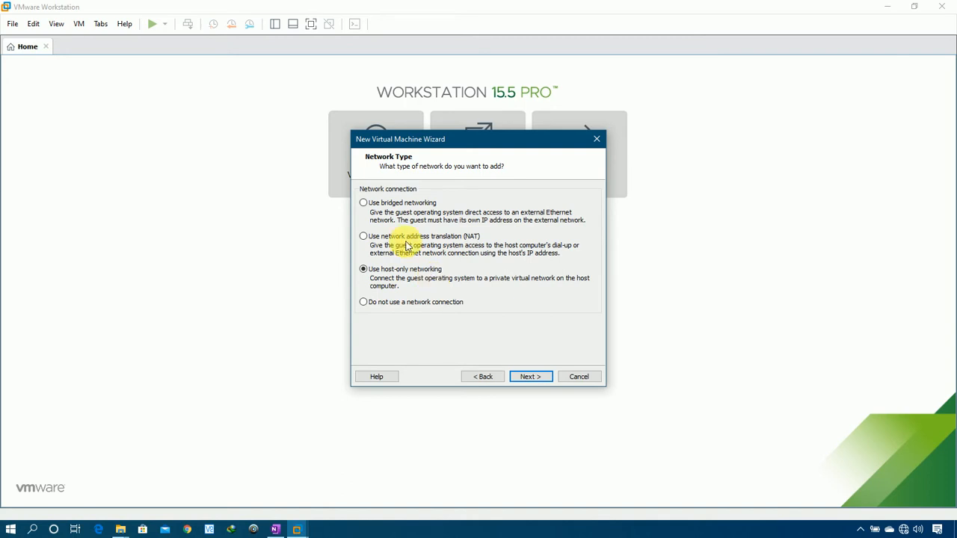
{"action": "left_click", "coordinate": [383, 236]}
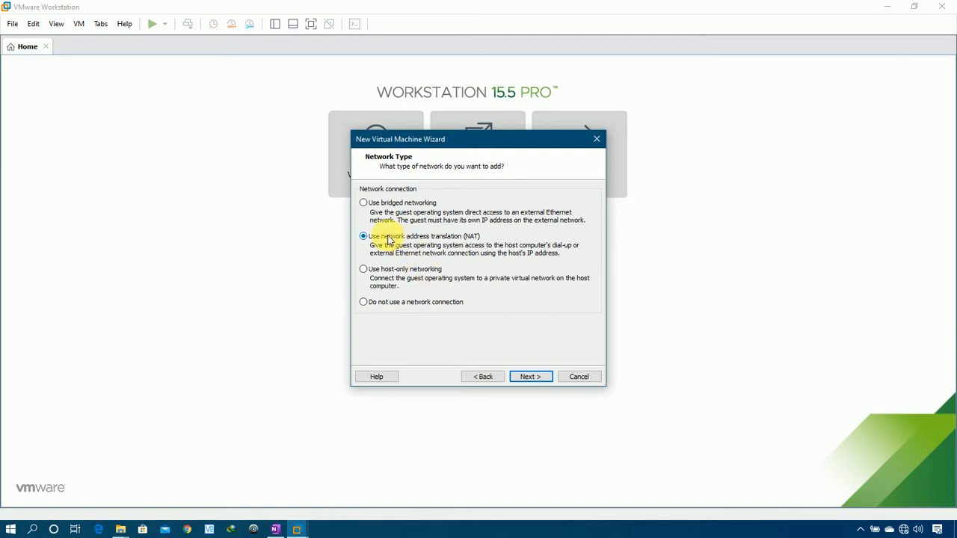
{"action": "left_click", "coordinate": [547, 377]}
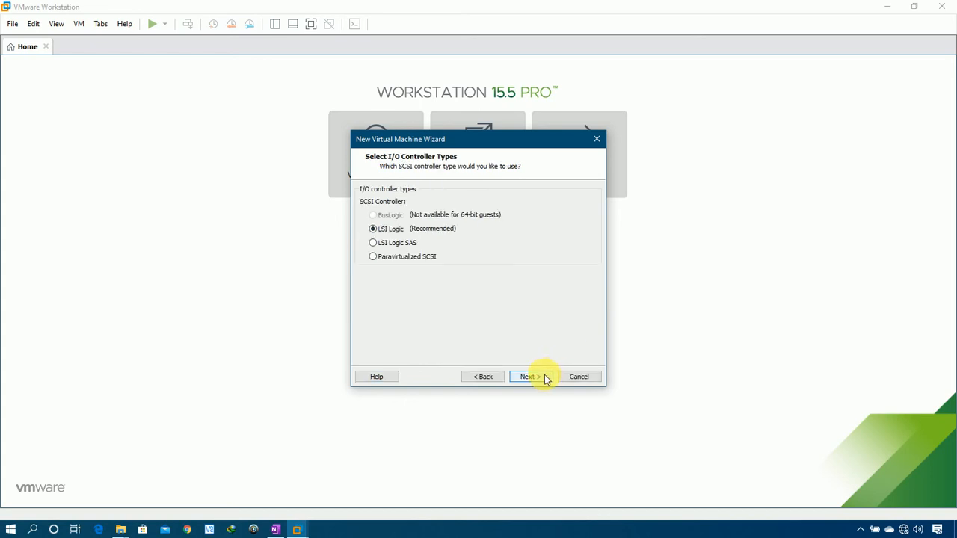
- Accept the LSI Logic controller and keep SCSI as the disk type
{"action": "left_click", "coordinate": [546, 378]}
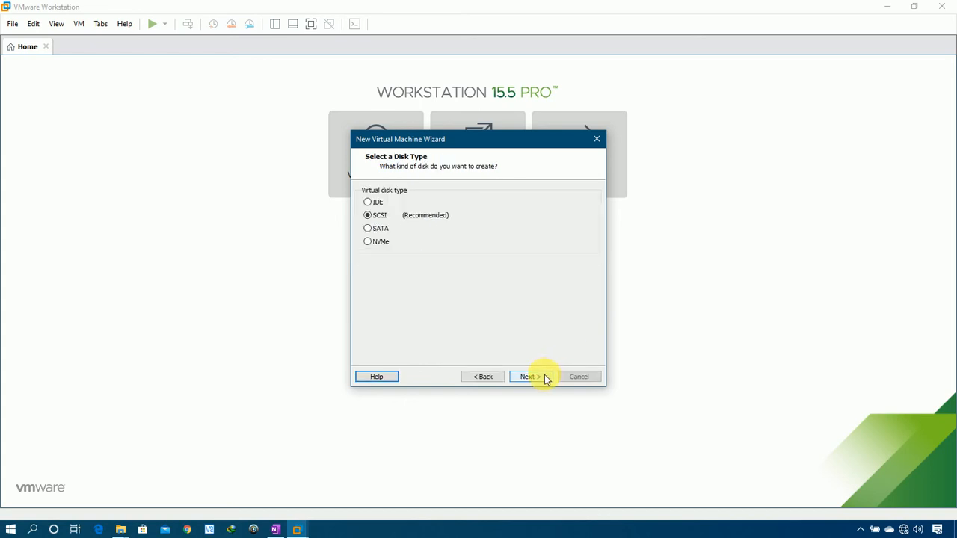
{"action": "left_click", "coordinate": [383, 228]}
{"action": "left_click", "coordinate": [380, 241]}
{"action": "left_click", "coordinate": [379, 216]}
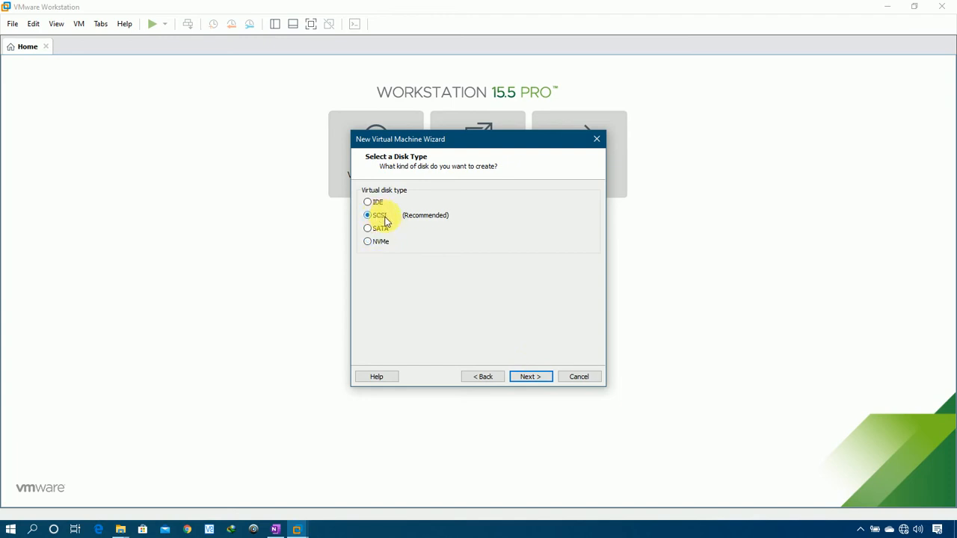
{"action": "left_click", "coordinate": [528, 377]}
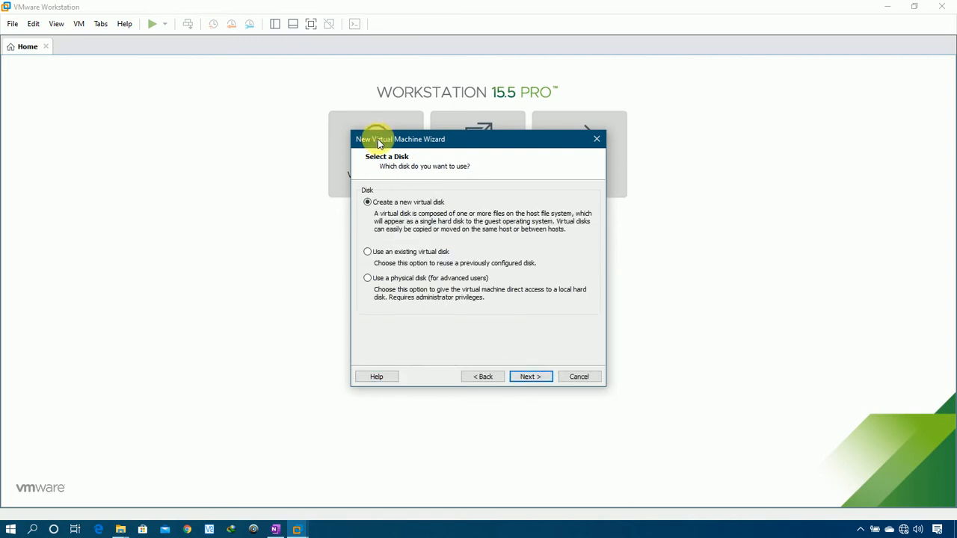
- Create a new 30 GB virtual disk, allocated now and stored as a single file
{"action": "left_click", "coordinate": [517, 378]}
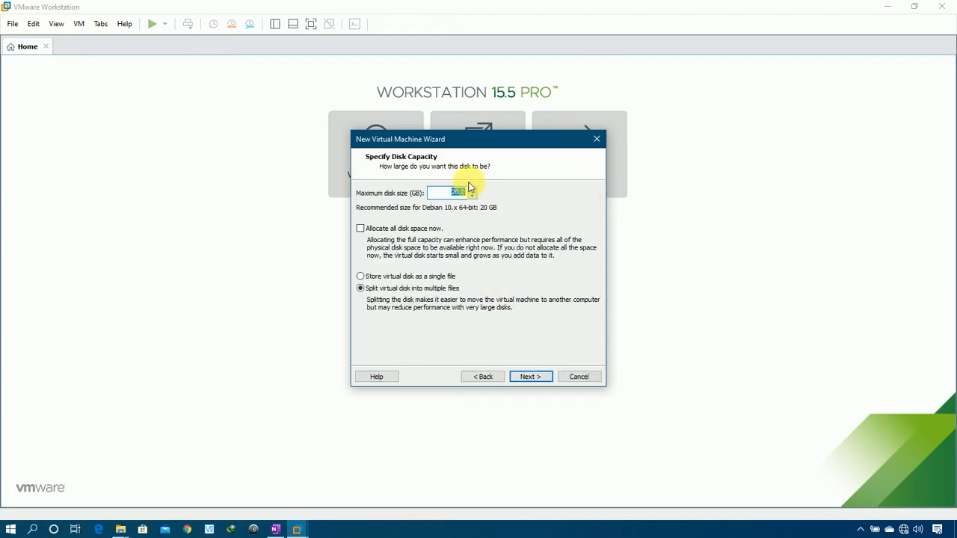
{"action": "left_click", "coordinate": [459, 193]}
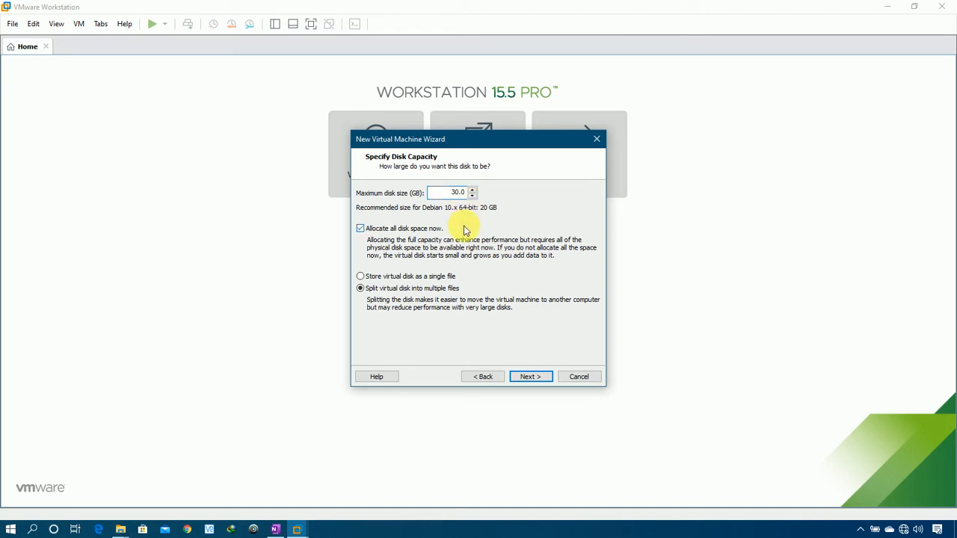
{"action": "left_click", "coordinate": [386, 232]}
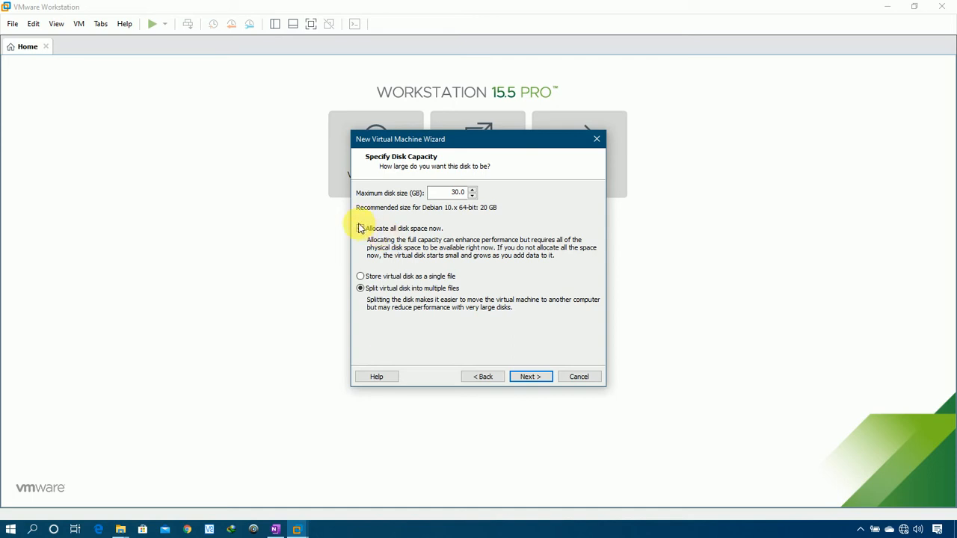
{"action": "left_click", "coordinate": [386, 278]}
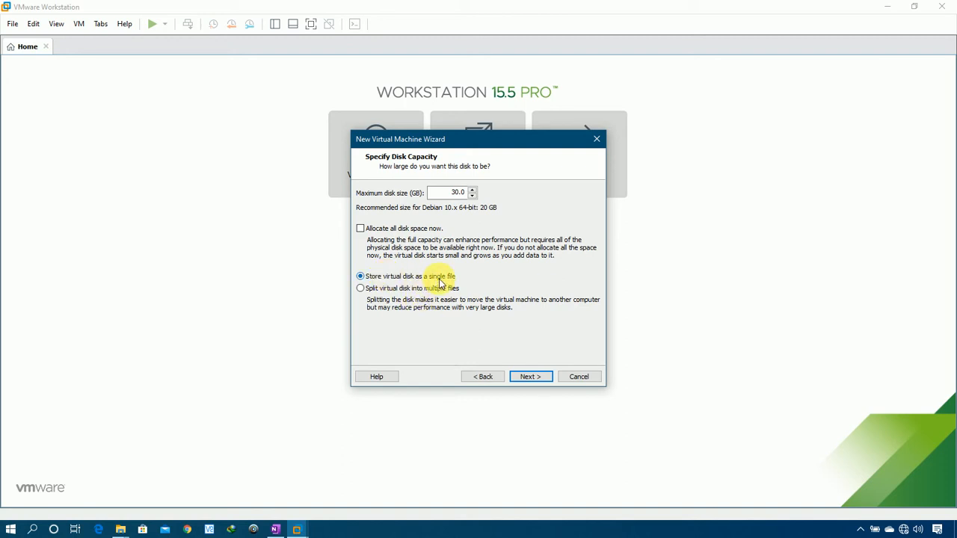
- Keep the suggested disk file name and finish creating the virtual machine
{"action": "left_click", "coordinate": [533, 381]}
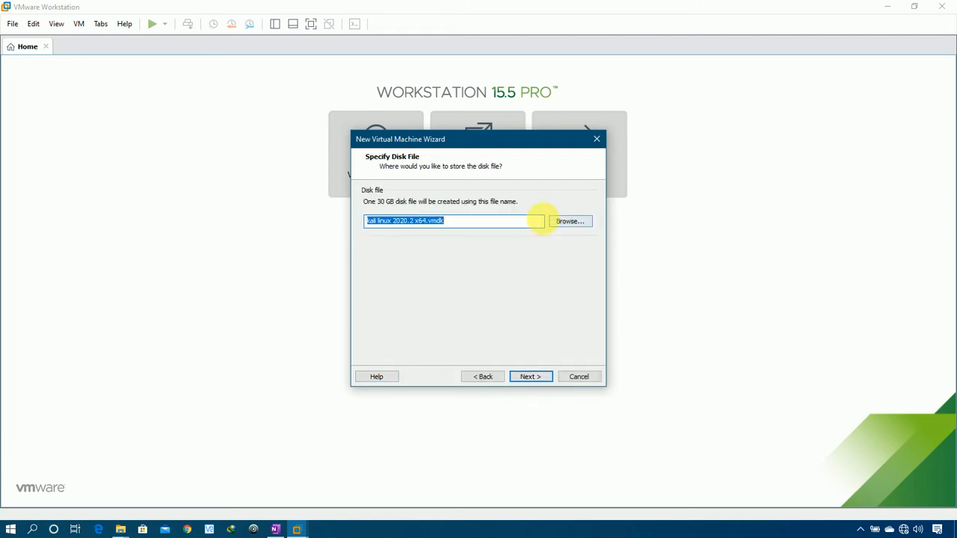
{"action": "left_click", "coordinate": [522, 222]}
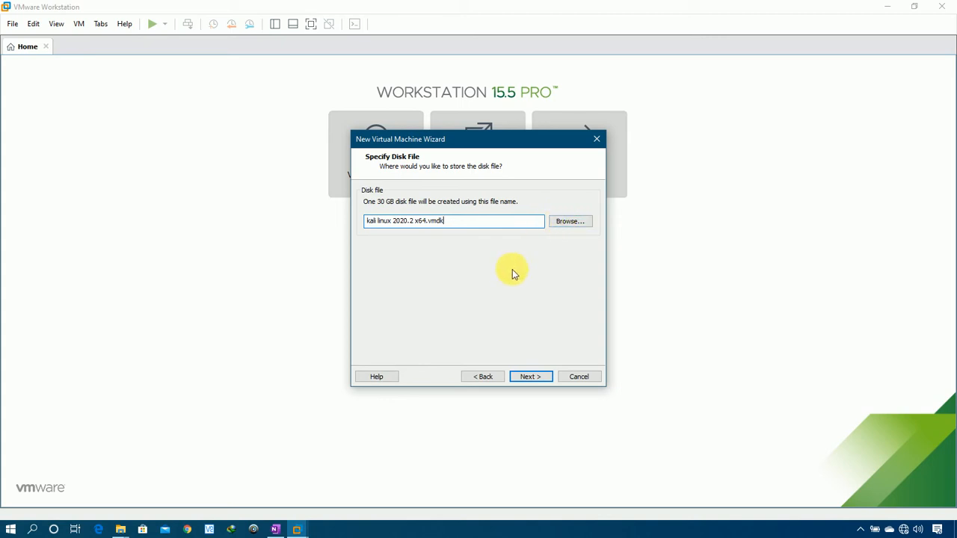
{"action": "left_click", "coordinate": [528, 376]}
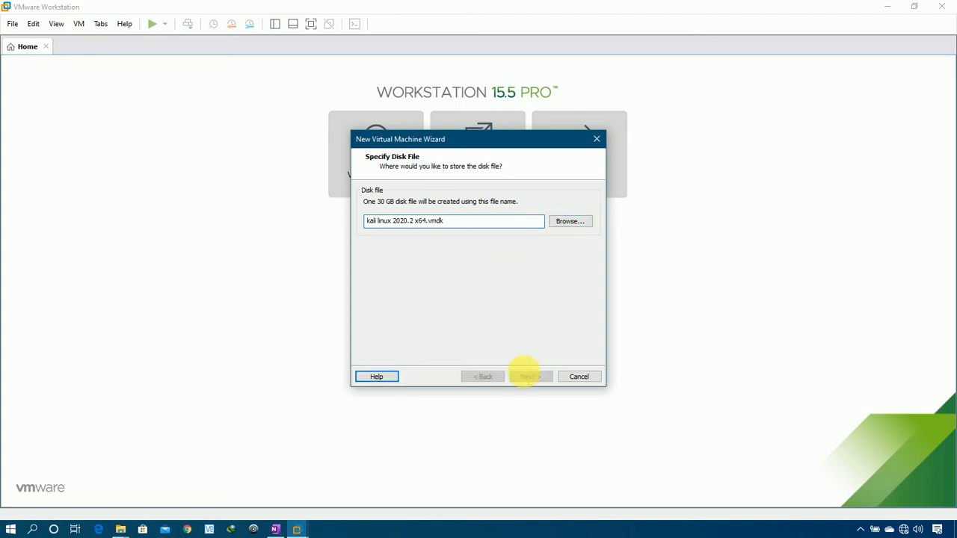
{"action": "left_click", "coordinate": [527, 377]}
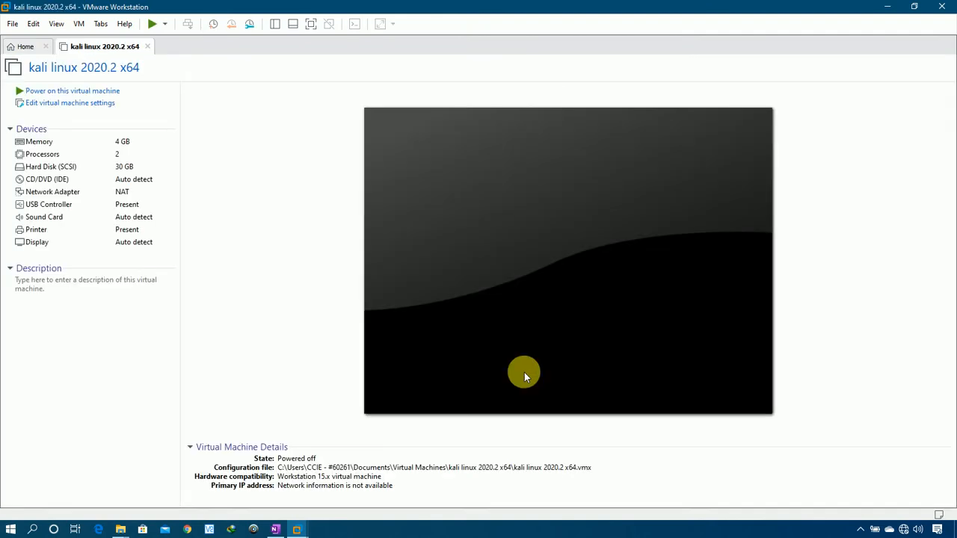
- Open the VM settings on CD/DVD (IDE) and cancel its advanced options unchanged
{"action": "left_click", "coordinate": [139, 181]}
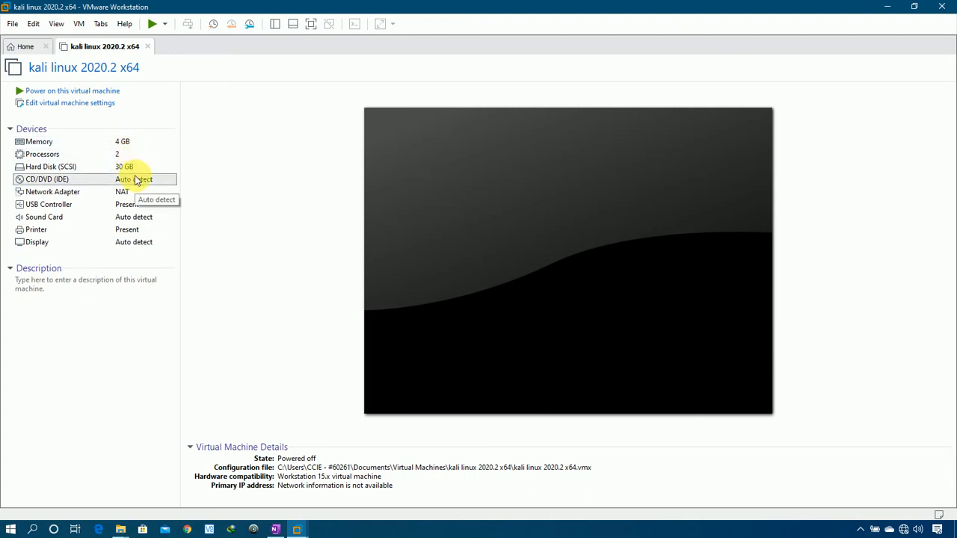
{"action": "left_click", "coordinate": [76, 103]}
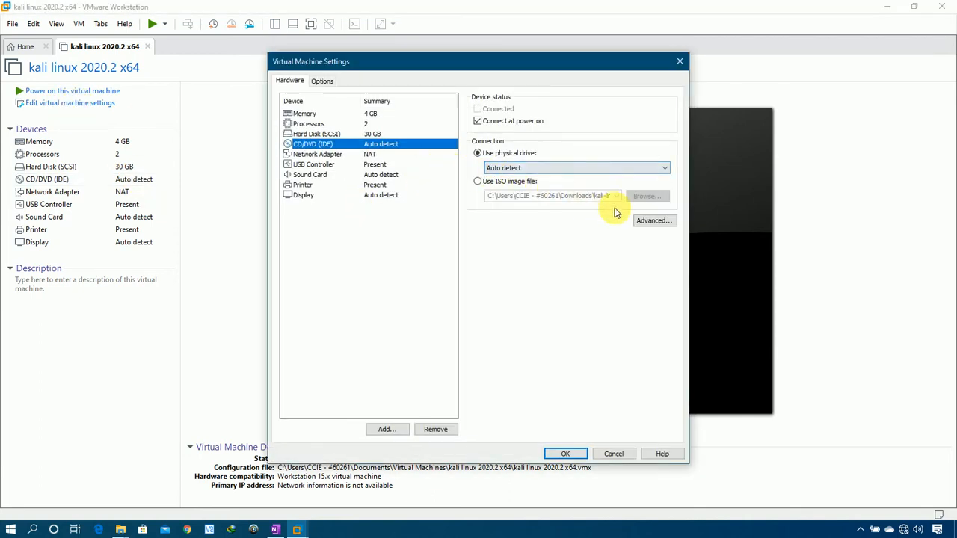
{"action": "left_click", "coordinate": [658, 221]}
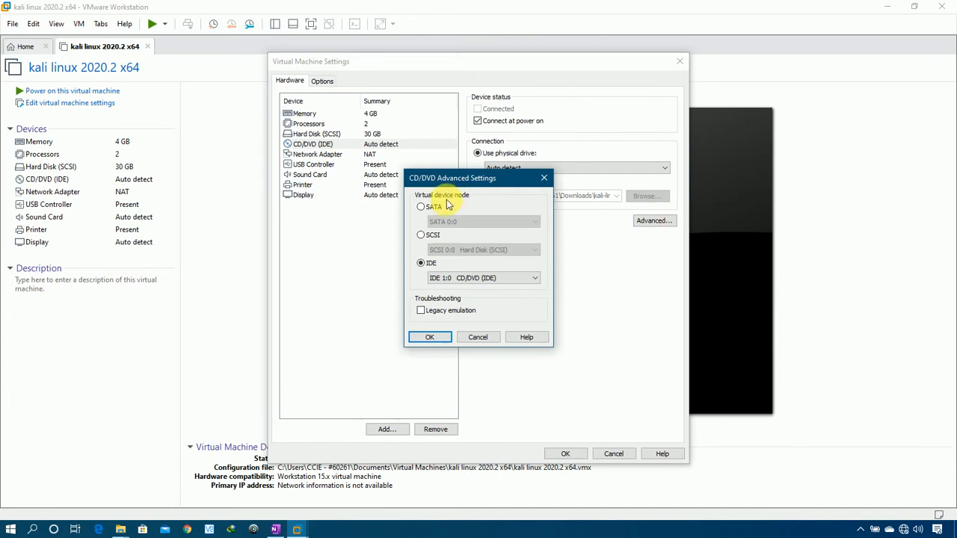
{"action": "left_click", "coordinate": [430, 237]}
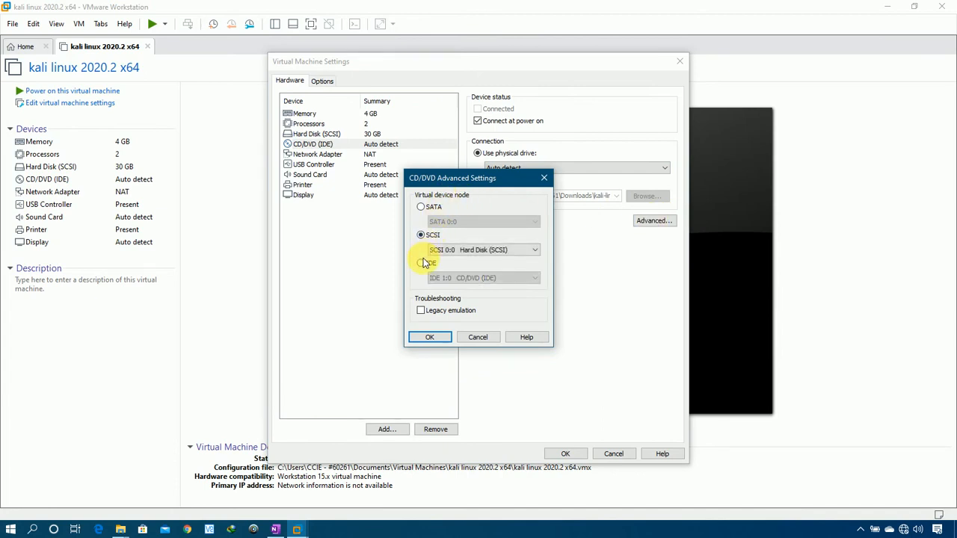
{"action": "left_click", "coordinate": [422, 263]}
{"action": "left_click", "coordinate": [481, 337]}
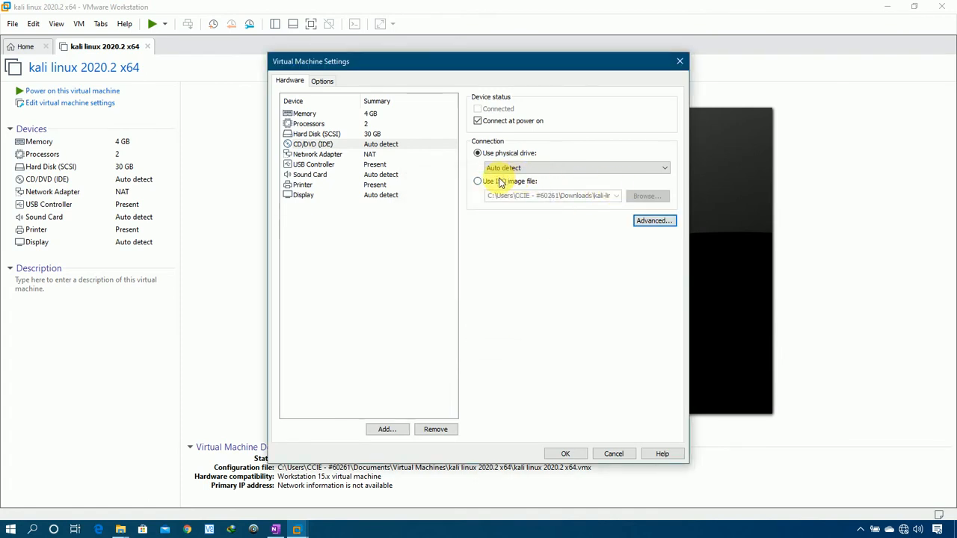
- Set the CD/DVD drive to the kali-linux-2020.2-installer-amd64 ISO from Downloads and save
{"action": "left_click", "coordinate": [501, 182]}
{"action": "left_click", "coordinate": [645, 197]}
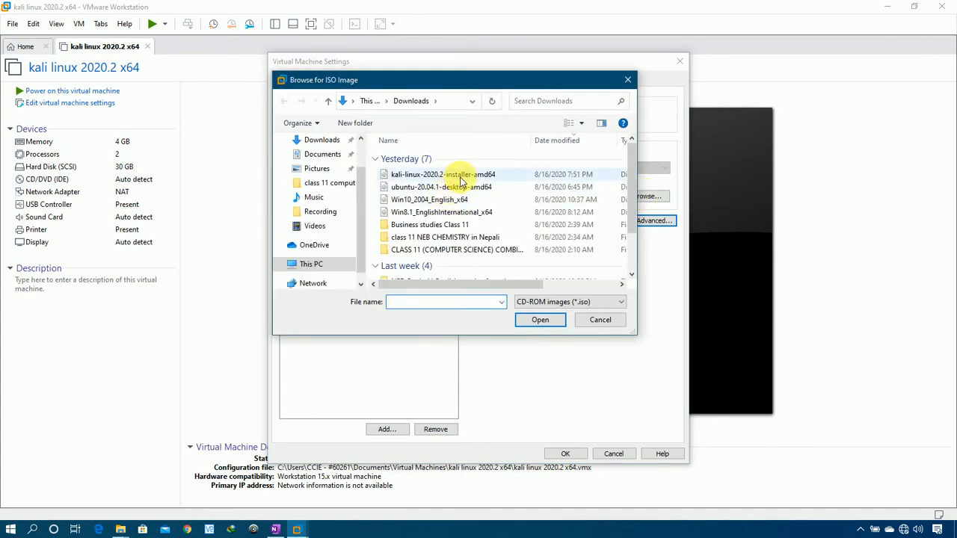
{"action": "left_click", "coordinate": [461, 178]}
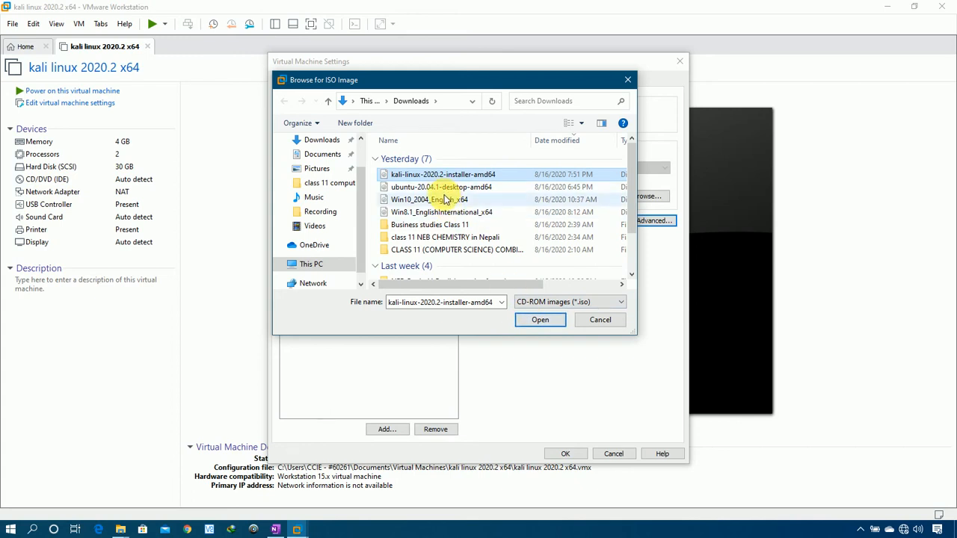
{"action": "left_click", "coordinate": [446, 199]}
{"action": "left_click", "coordinate": [454, 176]}
{"action": "left_click", "coordinate": [531, 320]}
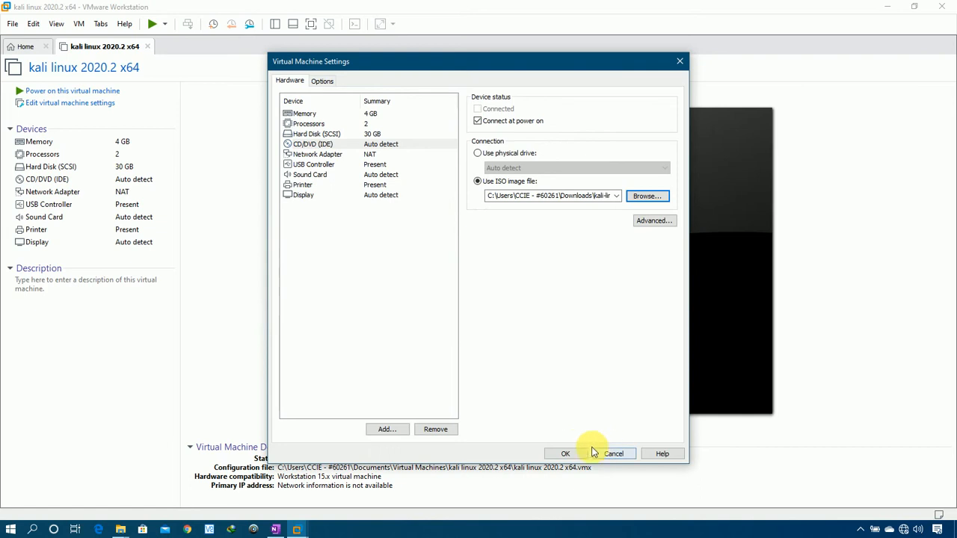
{"action": "left_click", "coordinate": [566, 453]}
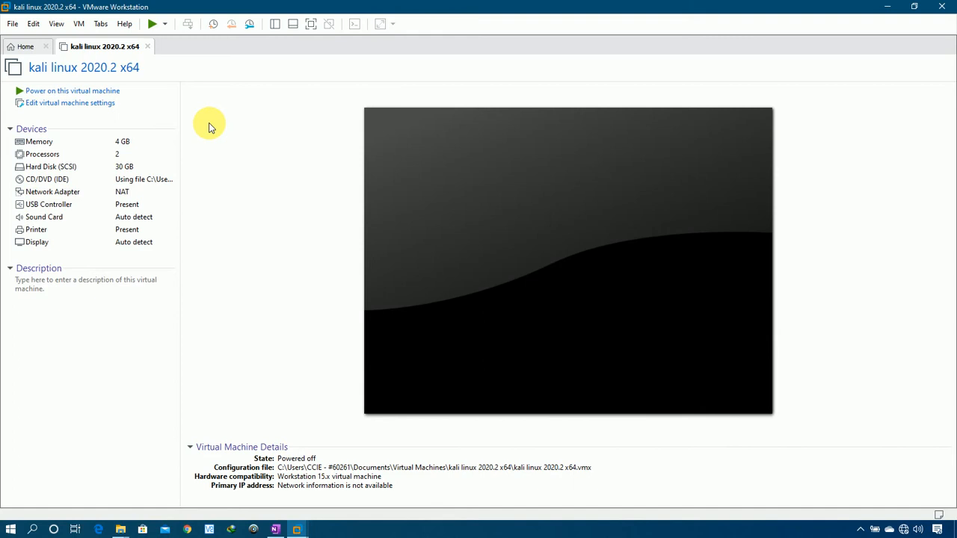
- Power on the Kali VM, go full screen and apply Keep Aspect Ratio Stretch
{"action": "left_click", "coordinate": [118, 93]}
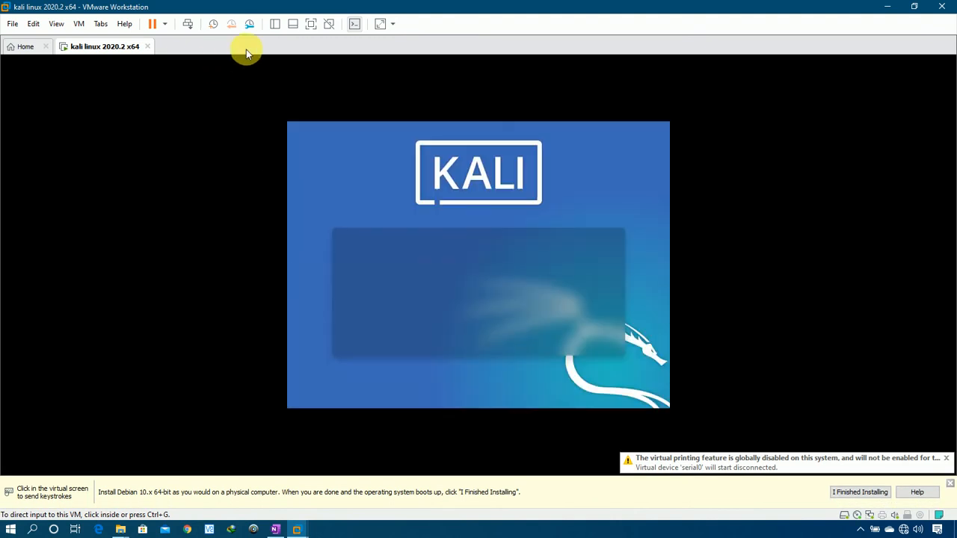
{"action": "left_click", "coordinate": [314, 26]}
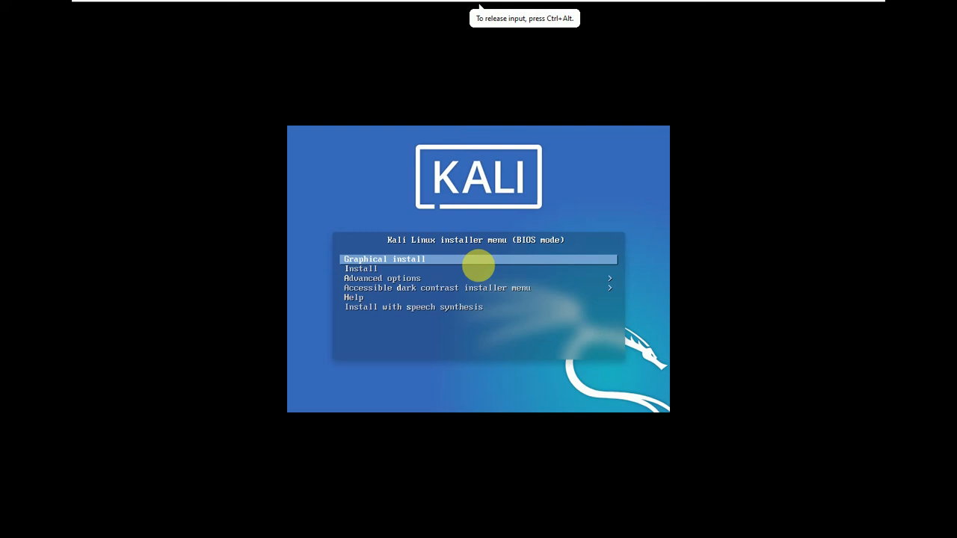
{"action": "key", "text": "ctrl+alt"}
{"action": "mouse_move", "coordinate": [395, 6]}
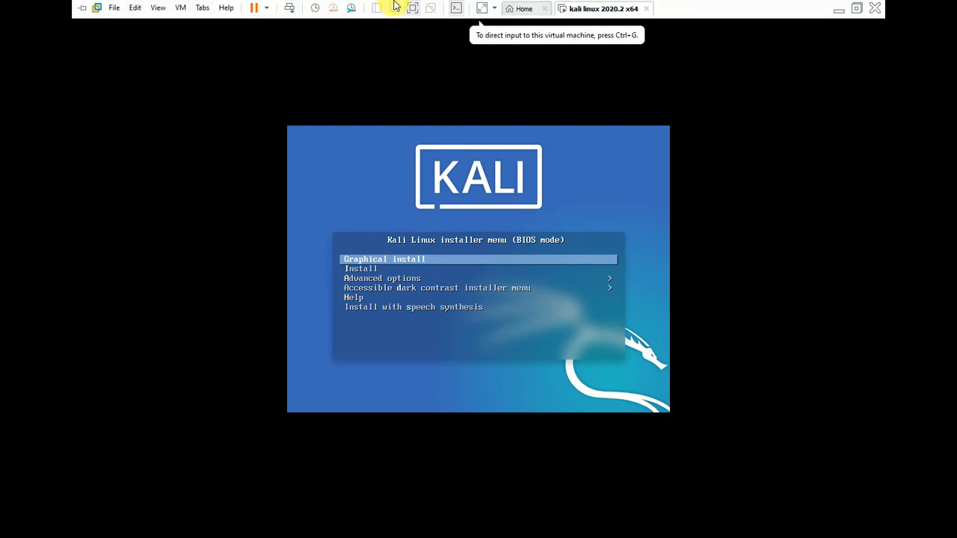
{"action": "left_click", "coordinate": [482, 9]}
{"action": "left_click", "coordinate": [494, 9]}
{"action": "left_click", "coordinate": [495, 25]}
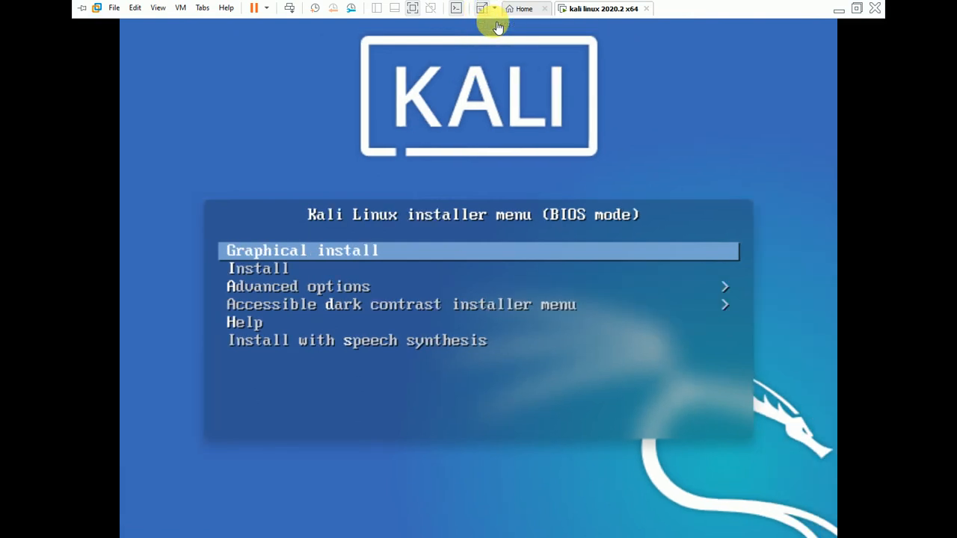
{"action": "left_click", "coordinate": [569, 155]}
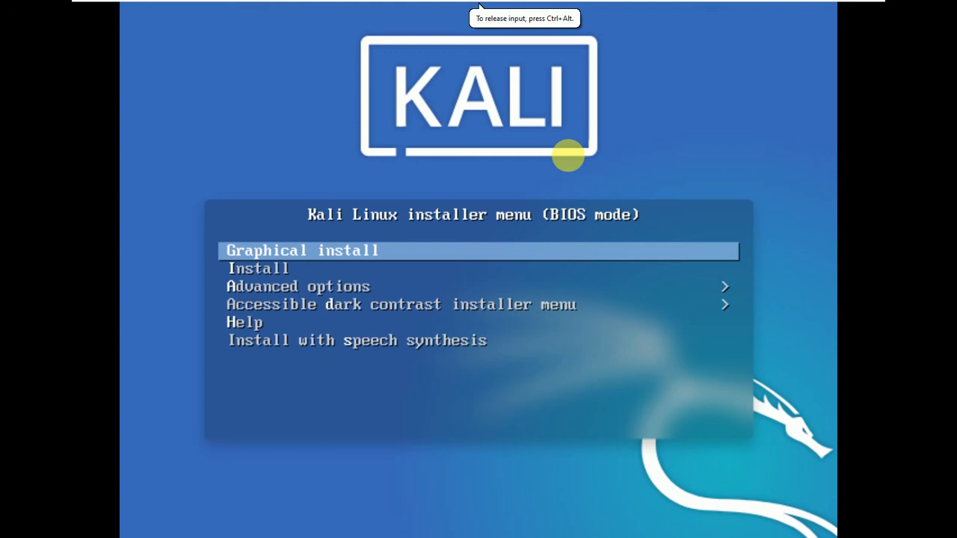
- Change the display stretch mode so the guest fills the screen height
{"action": "key", "text": "ctrl+alt"}
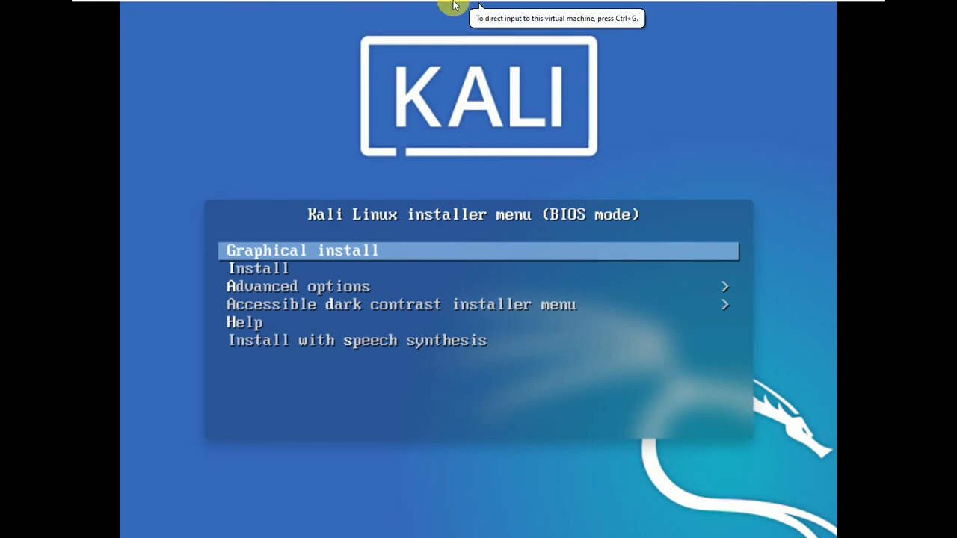
{"action": "mouse_move", "coordinate": [453, 4]}
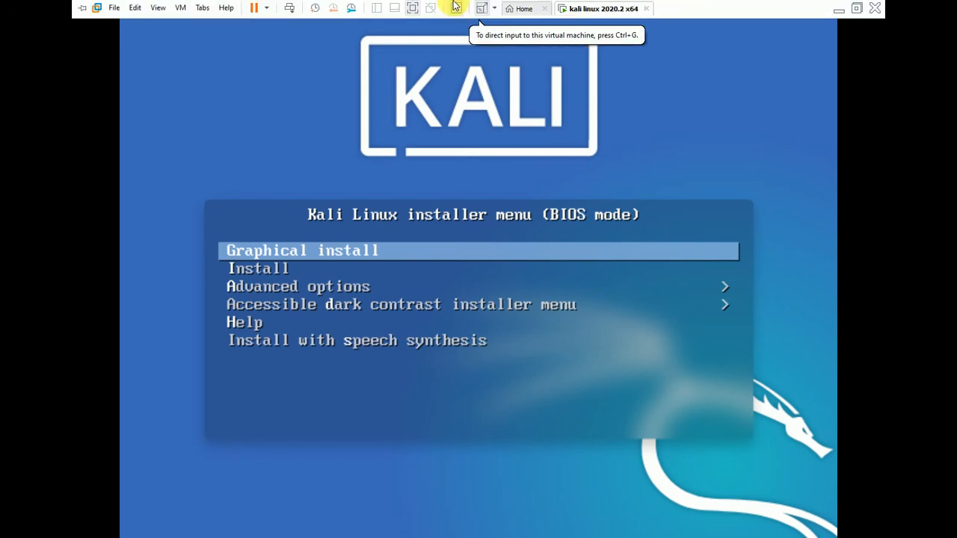
{"action": "left_click", "coordinate": [493, 12]}
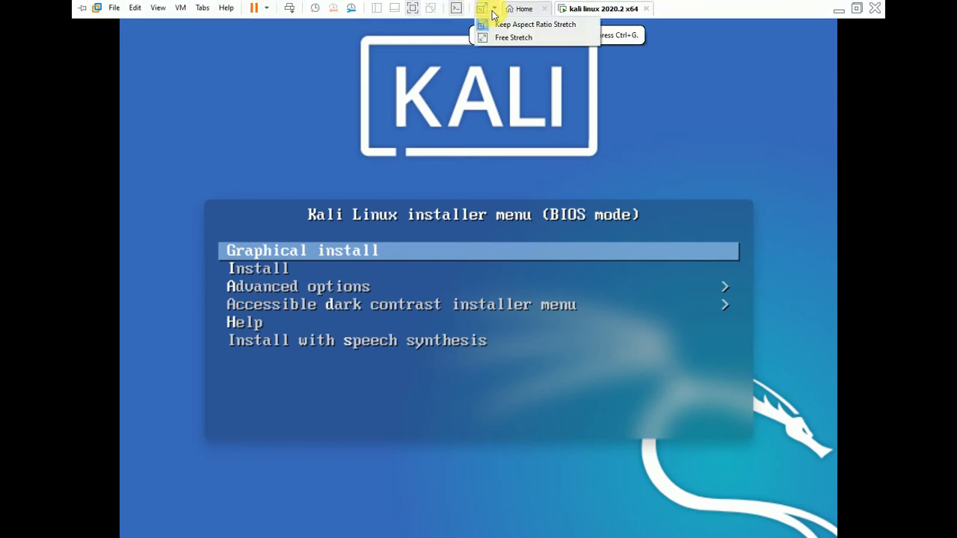
{"action": "left_click", "coordinate": [500, 26]}
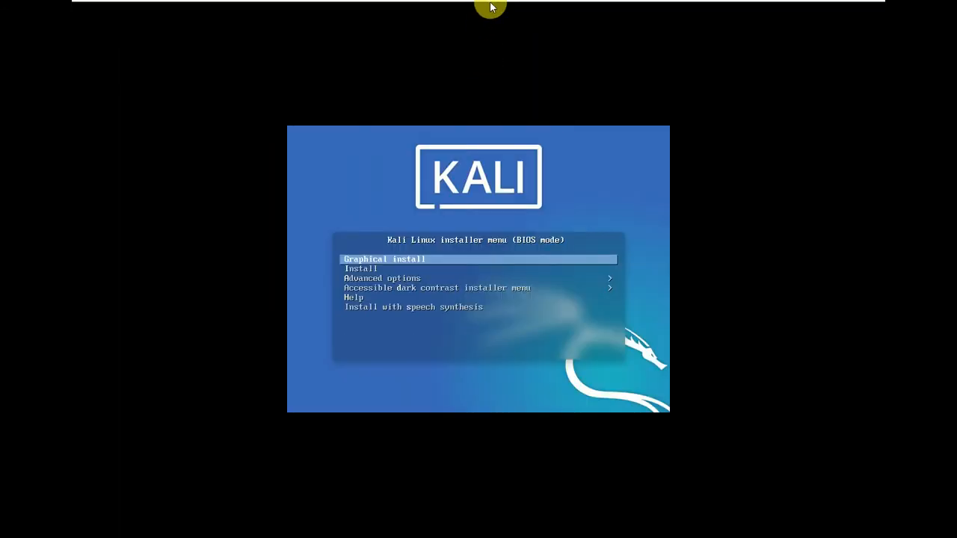
{"action": "left_click", "coordinate": [486, 8]}
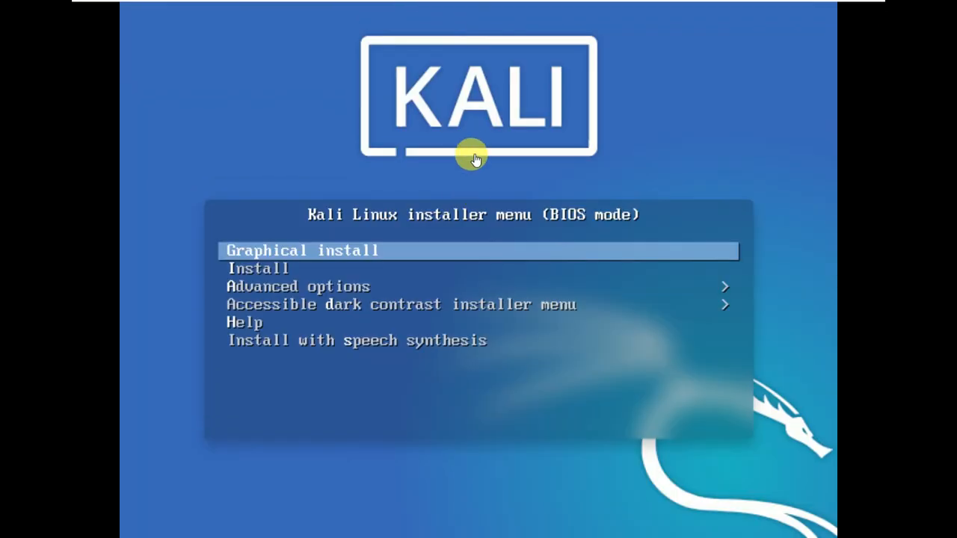
- Browse the Kali boot menu's Advanced options submenu, then return to the main menu
{"action": "left_click", "coordinate": [276, 270]}
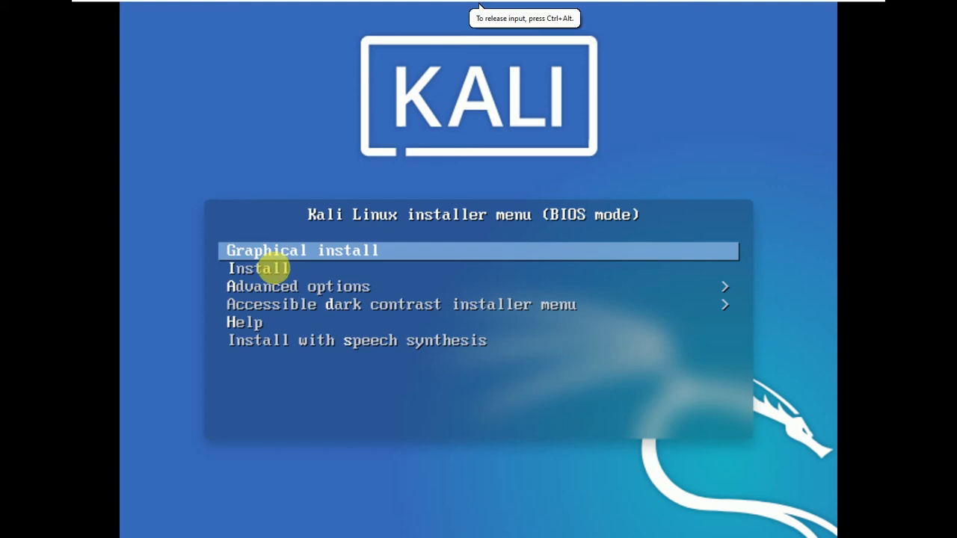
{"action": "key", "text": "Down"}
{"action": "key", "text": "Down"}
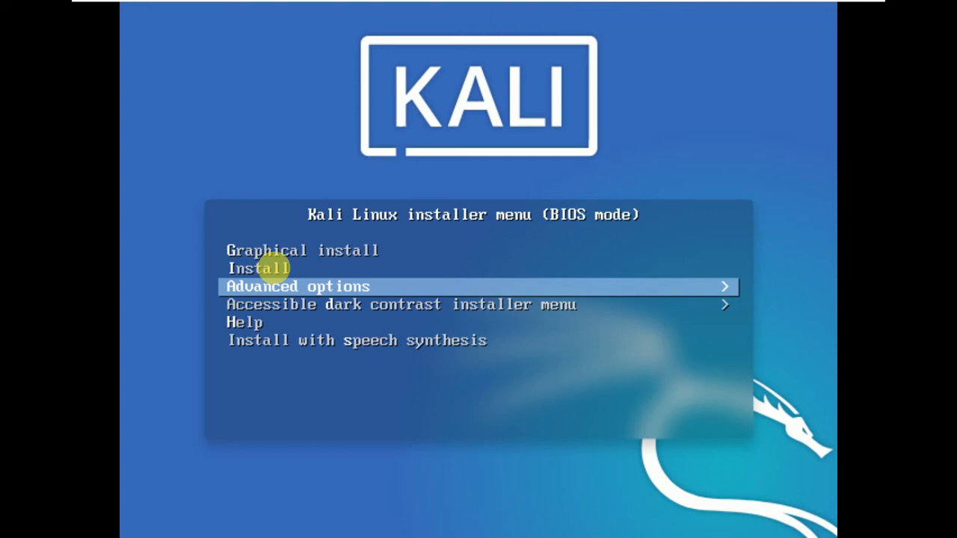
{"action": "key", "text": "Return"}
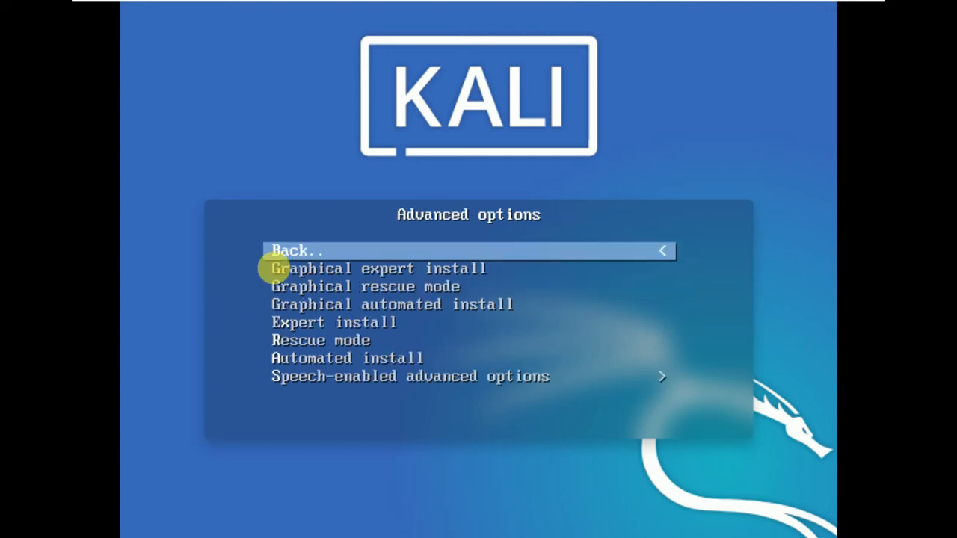
{"action": "key", "text": "Down"}
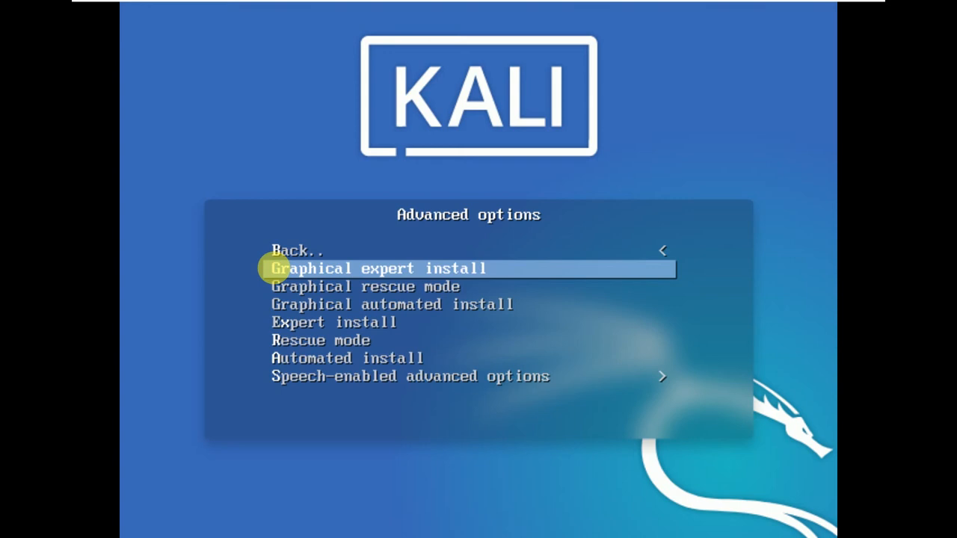
{"action": "key", "text": "Down"}
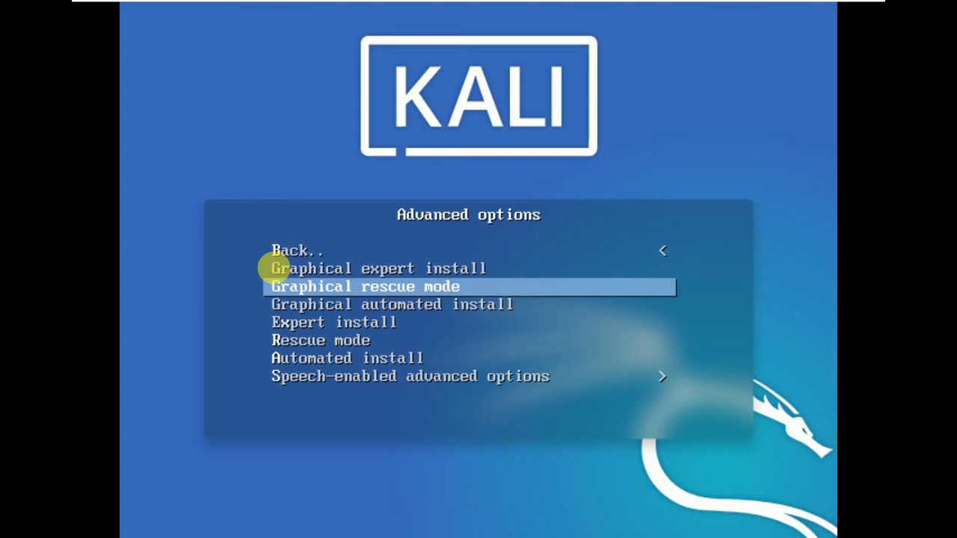
{"action": "key", "text": "Down"}
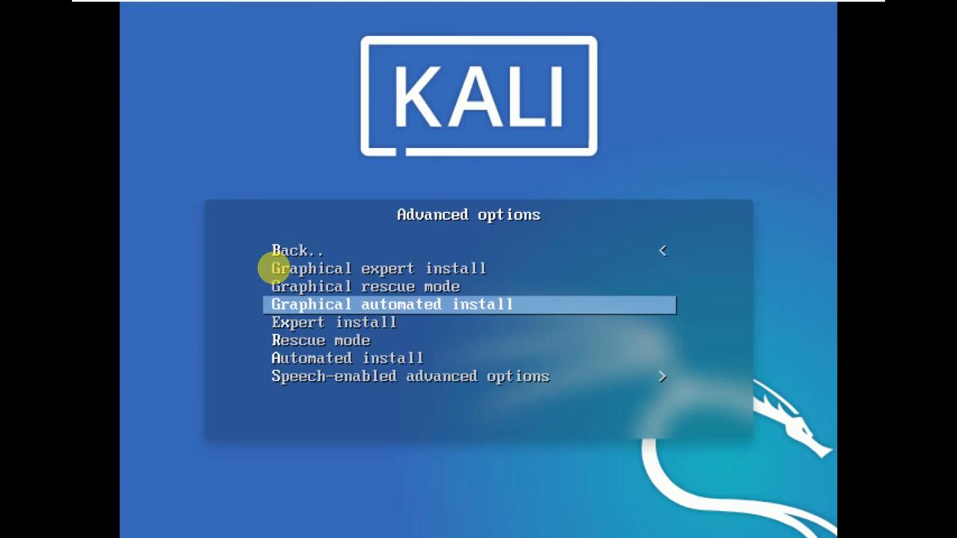
{"action": "key", "text": "Down"}
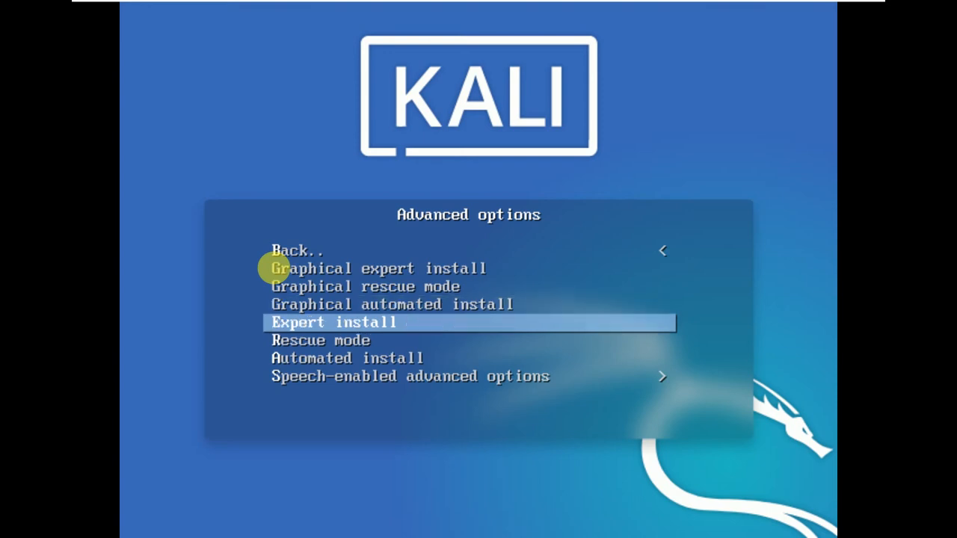
{"action": "key", "text": "Down"}
{"action": "key", "text": "Down"}
{"action": "key", "text": "Down"}
{"action": "key", "text": "Up"}
{"action": "key", "text": "Up"}
{"action": "key", "text": "Up"}
{"action": "key", "text": "Up"}
{"action": "key", "text": "Up"}
{"action": "key", "text": "Up"}
{"action": "key", "text": "Up"}
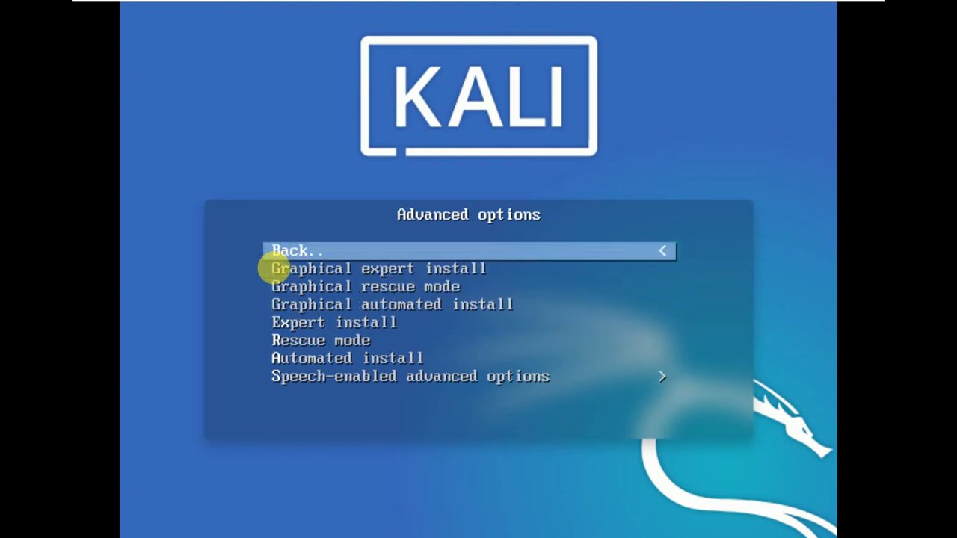
{"action": "key", "text": "Return"}
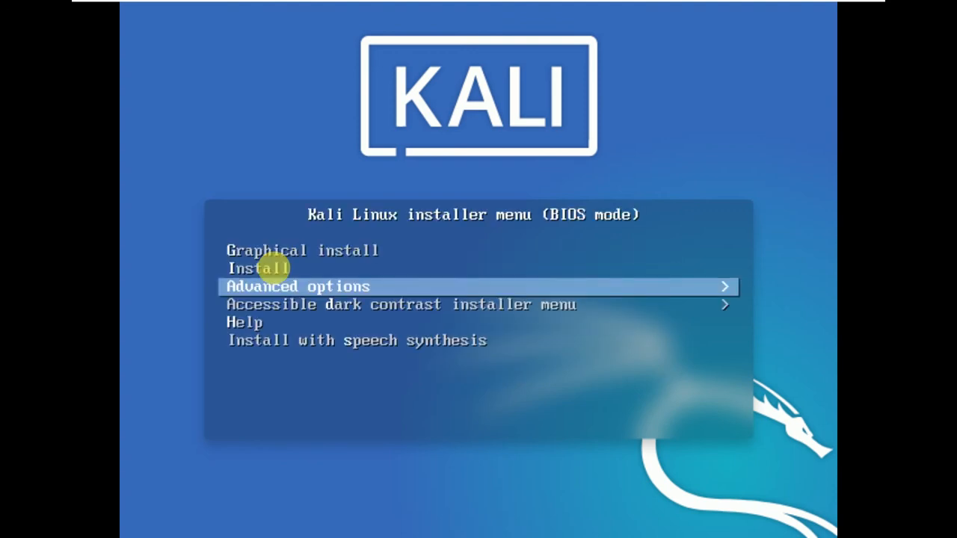
- Launch Graphical install from the main Kali boot menu
{"action": "key", "text": "Down"}
{"action": "key", "text": "Down"}
{"action": "key", "text": "Down"}
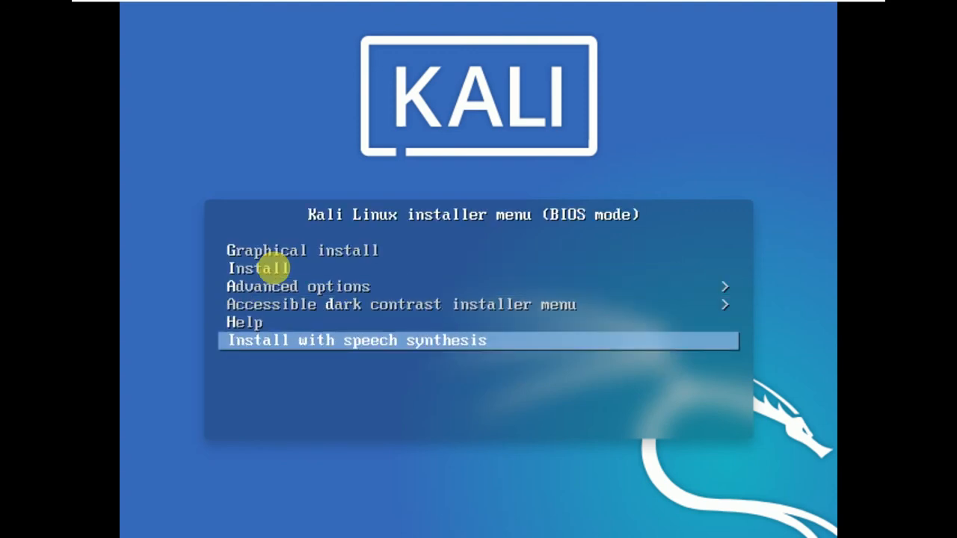
{"action": "key", "text": "Up"}
{"action": "key", "text": "Up"}
{"action": "key", "text": "Down"}
{"action": "key", "text": "Down"}
{"action": "key", "text": "Down"}
{"action": "key", "text": "Up"}
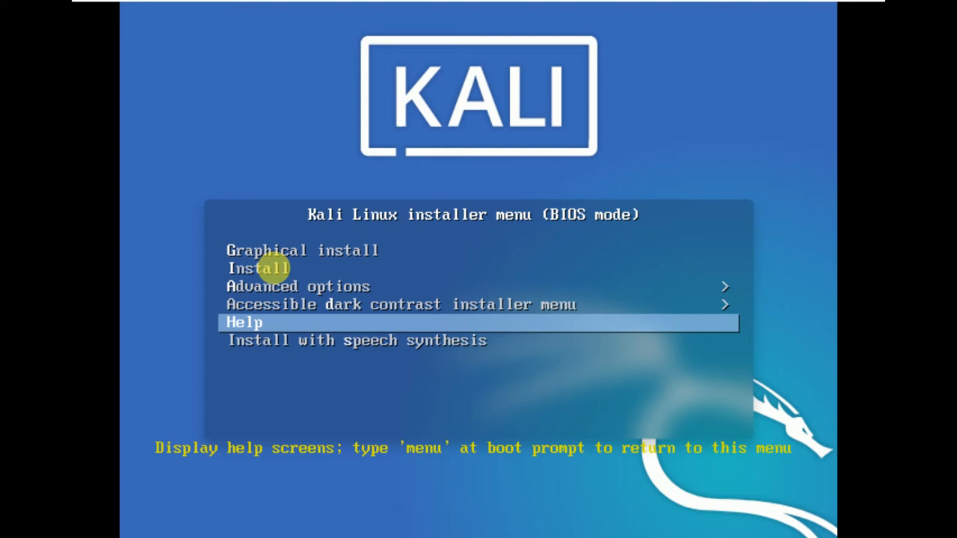
{"action": "key", "text": "Up"}
{"action": "key", "text": "Up"}
{"action": "key", "text": "Up"}
{"action": "key", "text": "Up"}
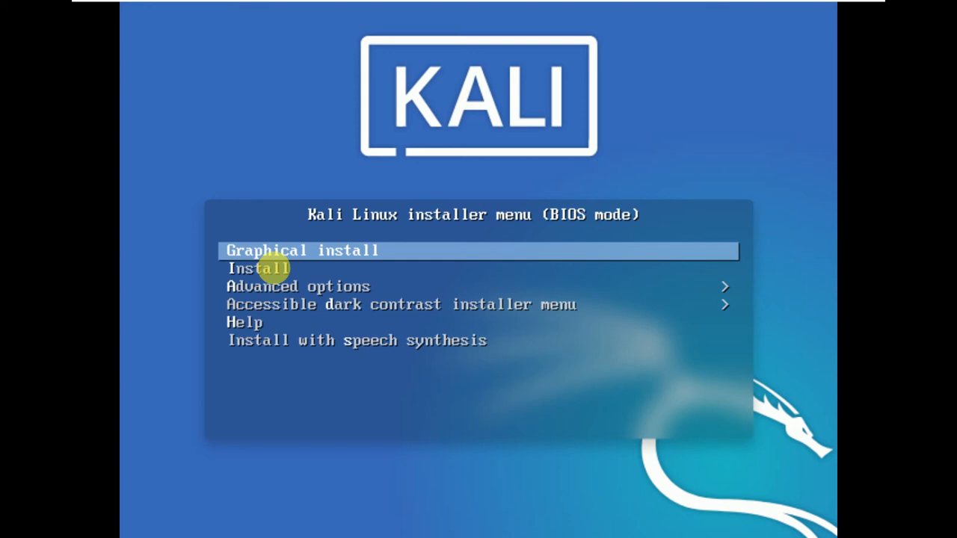
{"action": "key", "text": "Return"}
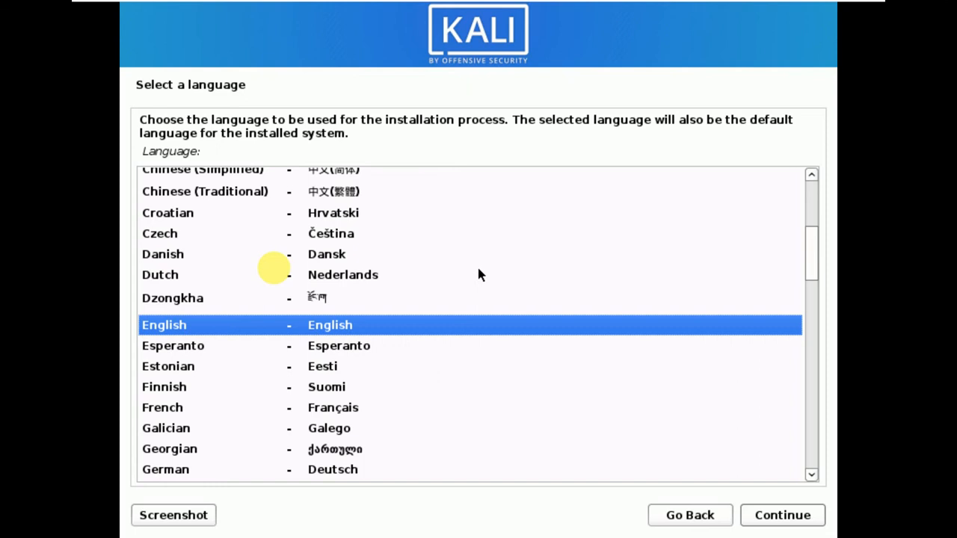
- Pick English from the installer's language list and continue to the location page
{"action": "key", "text": "Down"}
{"action": "key", "text": "Down"}
{"action": "key", "text": "Down"}
{"action": "key", "text": "Down"}
{"action": "key", "text": "Down"}
{"action": "key", "text": "Down"}
{"action": "key", "text": "Down"}
{"action": "key", "text": "Down"}
{"action": "key", "text": "Down"}
{"action": "key", "text": "Down"}
{"action": "key", "text": "Down"}
{"action": "key", "text": "Down"}
{"action": "key", "text": "Down"}
{"action": "key", "text": "Down"}
{"action": "key", "text": "Down"}
{"action": "key", "text": "Down"}
{"action": "key", "text": "Down"}
{"action": "key", "text": "Down"}
{"action": "key", "text": "Down"}
{"action": "key", "text": "Down"}
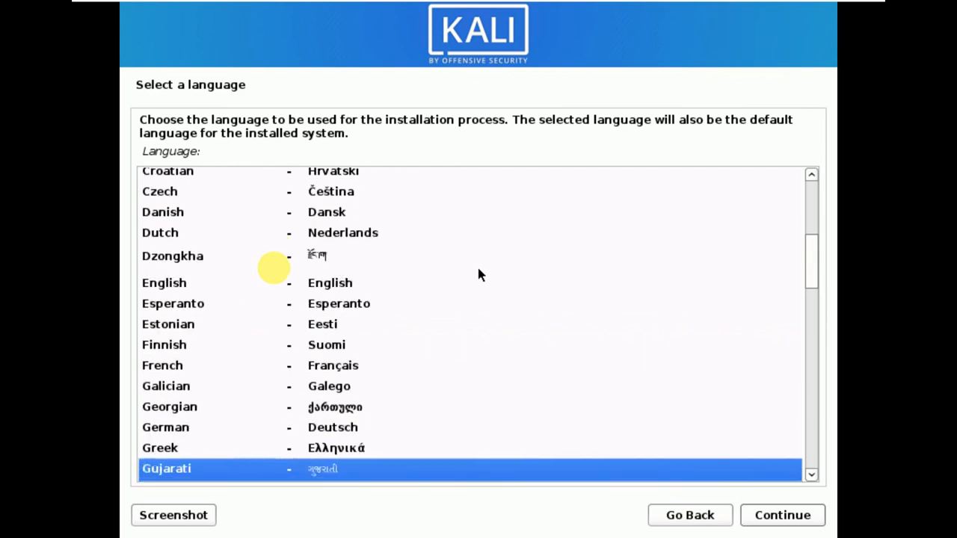
{"action": "key", "text": "Down"}
{"action": "key", "text": "Down"}
{"action": "key", "text": "Down"}
{"action": "key", "text": "Down"}
{"action": "key", "text": "Down"}
{"action": "key", "text": "Up"}
{"action": "key", "text": "Up"}
{"action": "key", "text": "Up"}
{"action": "key", "text": "Up"}
{"action": "key", "text": "Up"}
{"action": "key", "text": "Down"}
{"action": "key", "text": "Down"}
{"action": "key", "text": "Down"}
{"action": "key", "text": "Down"}
{"action": "key", "text": "Down"}
{"action": "key", "text": "Down"}
{"action": "key", "text": "Down"}
{"action": "key", "text": "Down"}
{"action": "key", "text": "Down"}
{"action": "key", "text": "Down"}
{"action": "key", "text": "Up"}
{"action": "key", "text": "Up"}
{"action": "key", "text": "Up"}
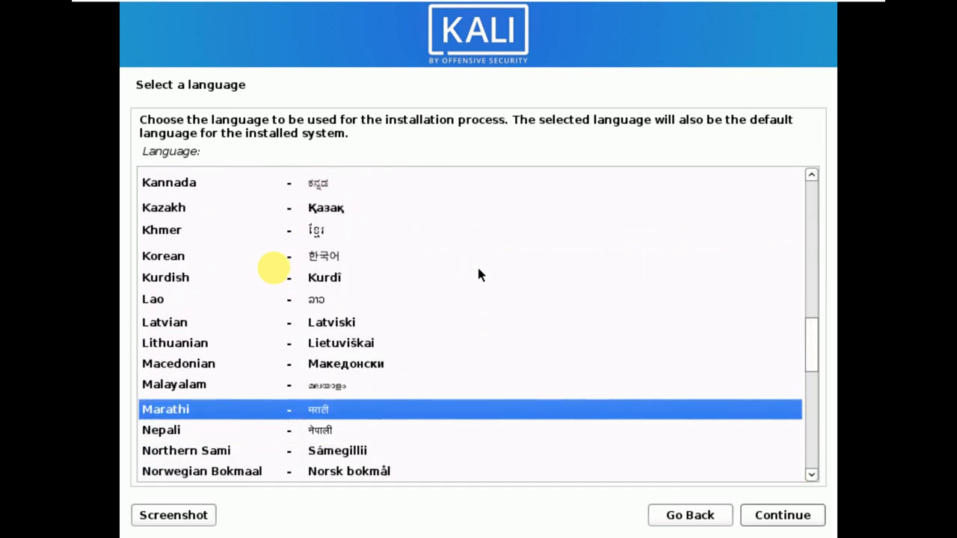
{"action": "left_click", "coordinate": [206, 430]}
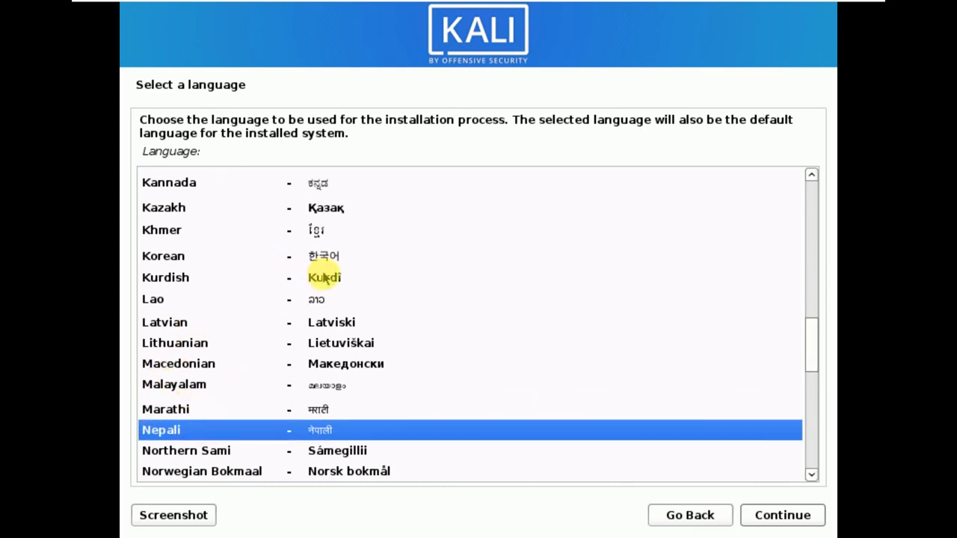
{"action": "scroll", "coordinate": [340, 249], "scroll_direction": "up", "scroll_amount": 12}
{"action": "scroll", "coordinate": [299, 299], "scroll_direction": "down", "scroll_amount": 5}
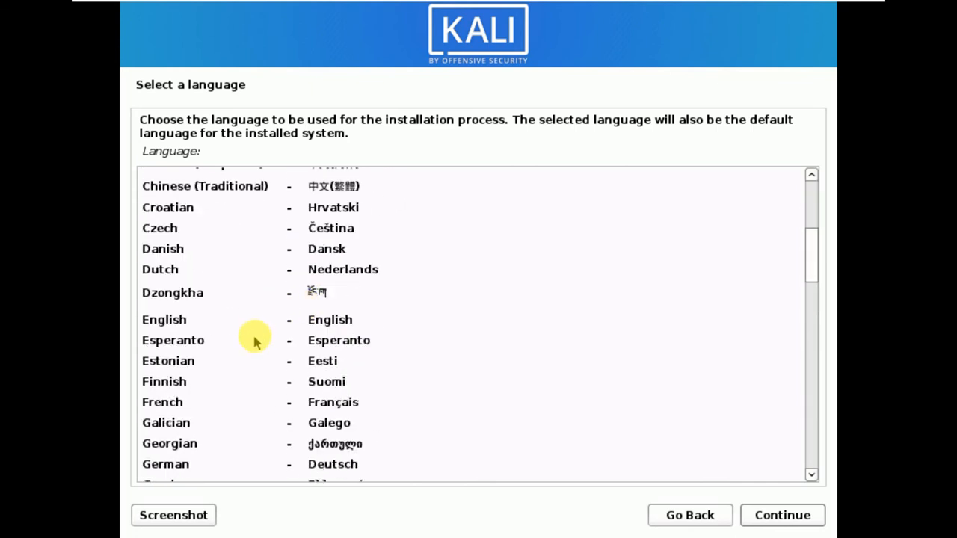
{"action": "left_click", "coordinate": [261, 327]}
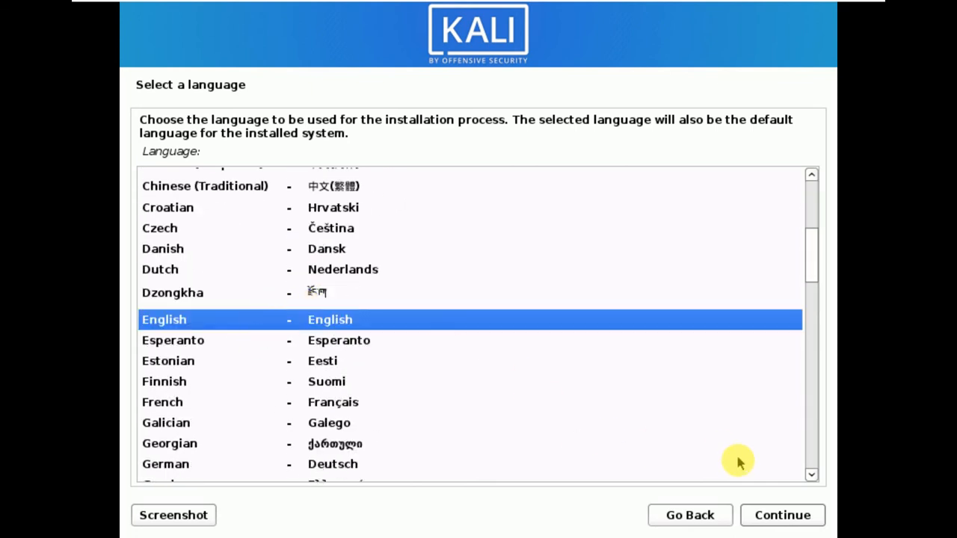
{"action": "left_click", "coordinate": [770, 515]}
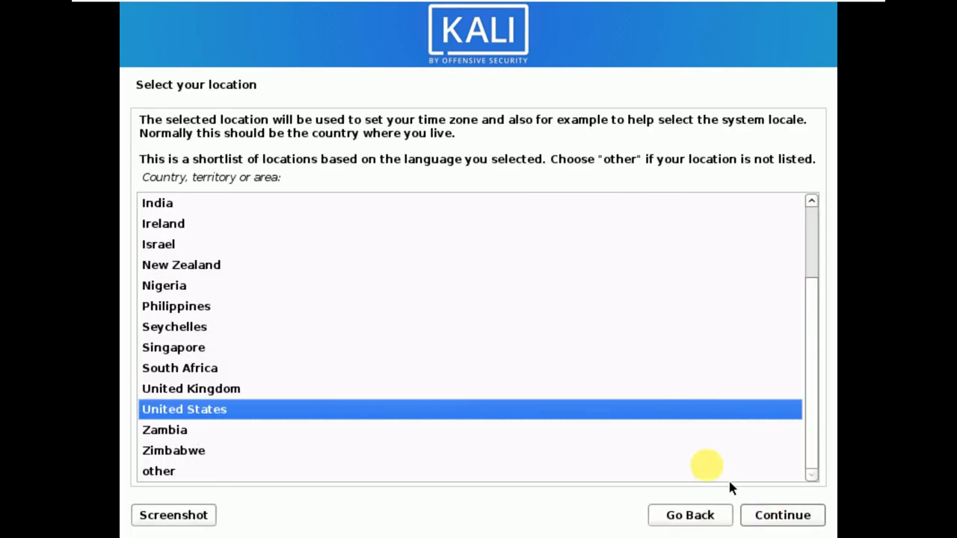
- Explore the 'other' continent and region lists, then return to the country shortlist
{"action": "scroll", "coordinate": [651, 367], "scroll_direction": "up", "scroll_amount": 2}
{"action": "scroll", "coordinate": [650, 367], "scroll_direction": "down", "scroll_amount": 2}
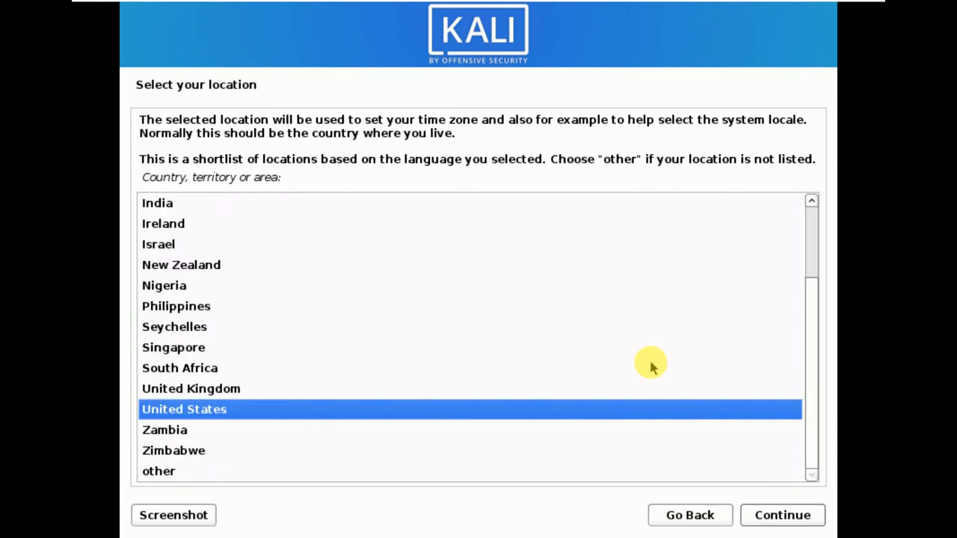
{"action": "left_click", "coordinate": [378, 472]}
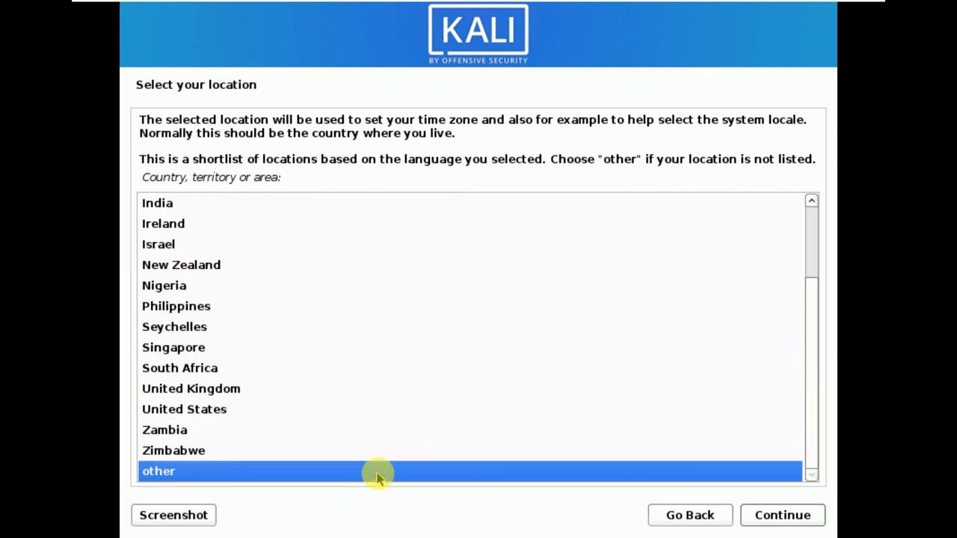
{"action": "double_click", "coordinate": [377, 477]}
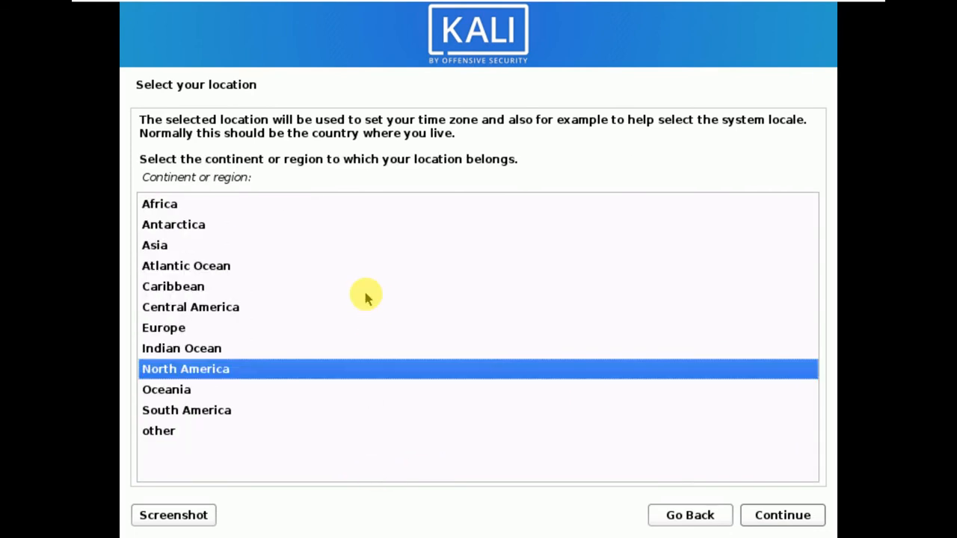
{"action": "key", "text": "Down"}
{"action": "key", "text": "Down"}
{"action": "key", "text": "Down"}
{"action": "key", "text": "Up"}
{"action": "key", "text": "Up"}
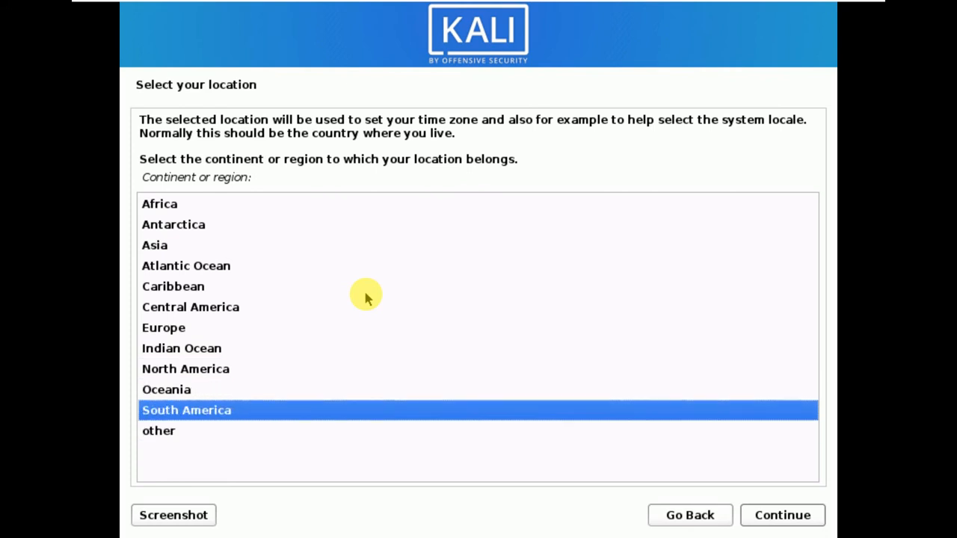
{"action": "key", "text": "Up"}
{"action": "key", "text": "Up"}
{"action": "key", "text": "Up"}
{"action": "key", "text": "Up"}
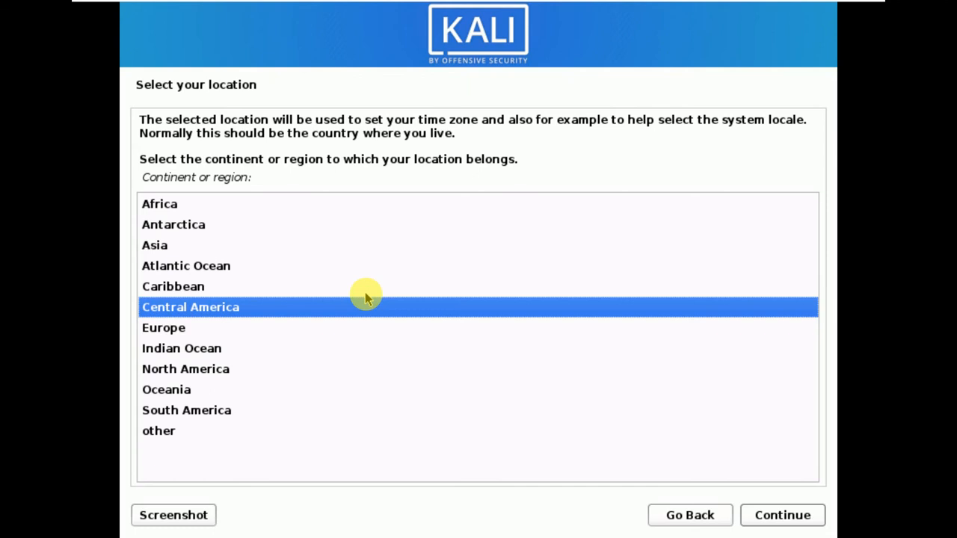
{"action": "key", "text": "Down"}
{"action": "key", "text": "Down"}
{"action": "key", "text": "Down"}
{"action": "key", "text": "Down"}
{"action": "key", "text": "Down"}
{"action": "key", "text": "Down"}
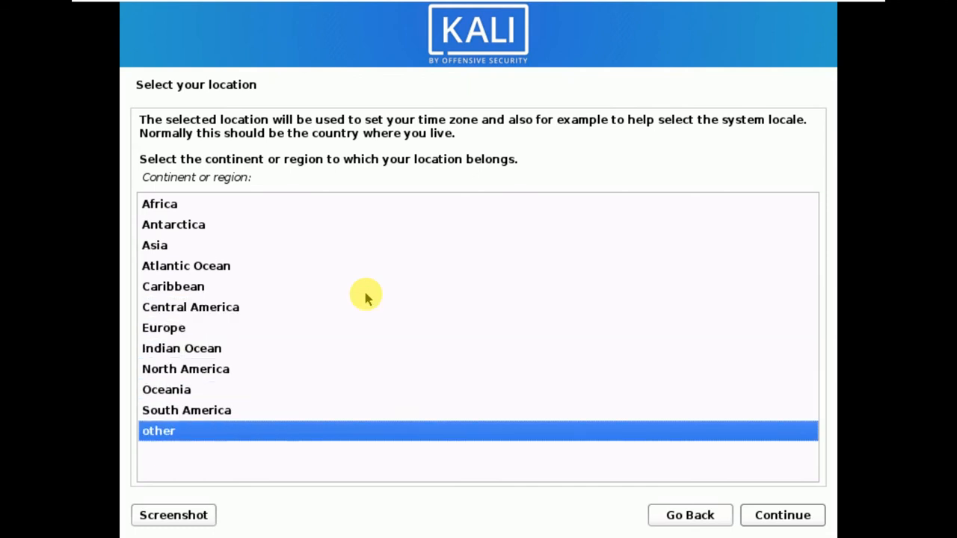
{"action": "key", "text": "Return"}
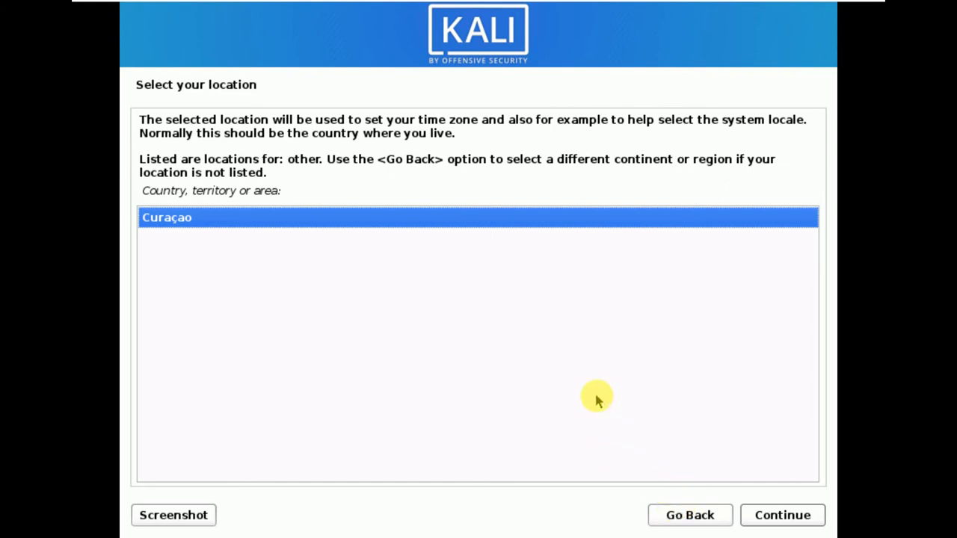
{"action": "key", "text": "Escape"}
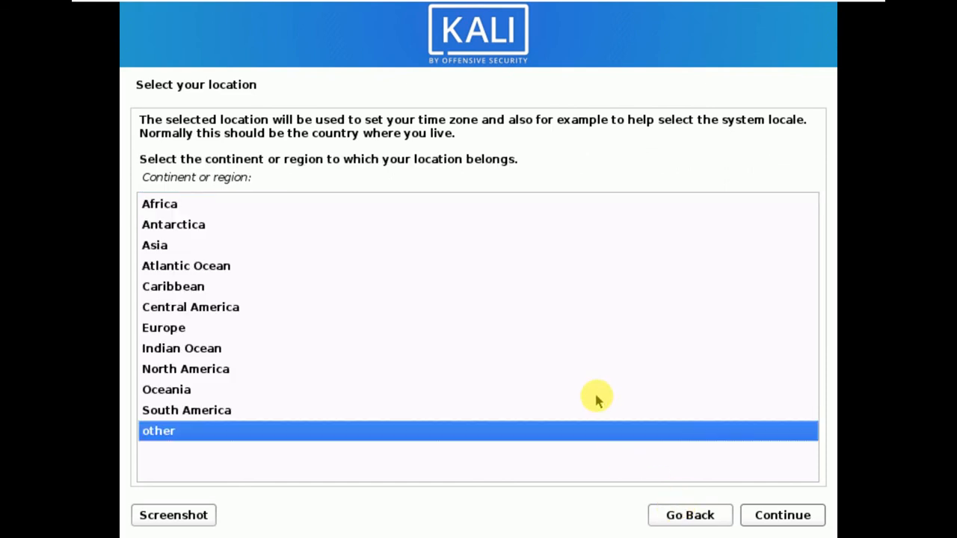
{"action": "key", "text": "Escape"}
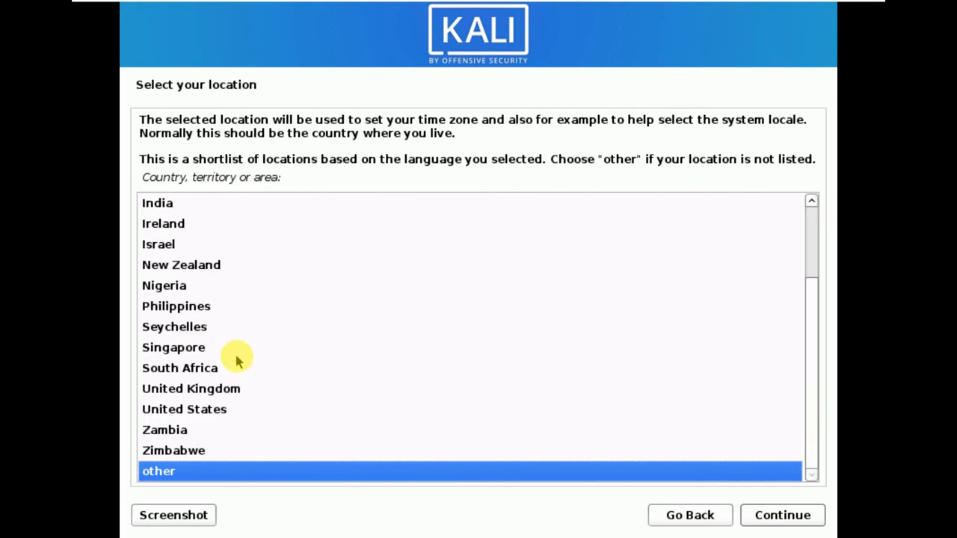
- Choose Australia as the installation location and continue
{"action": "scroll", "coordinate": [238, 361], "scroll_direction": "up", "scroll_amount": 2}
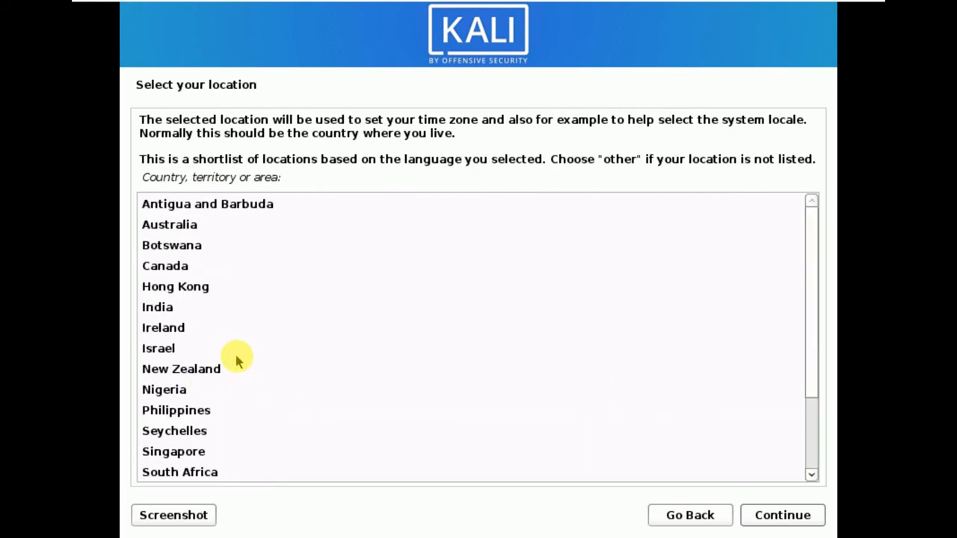
{"action": "left_click", "coordinate": [202, 229]}
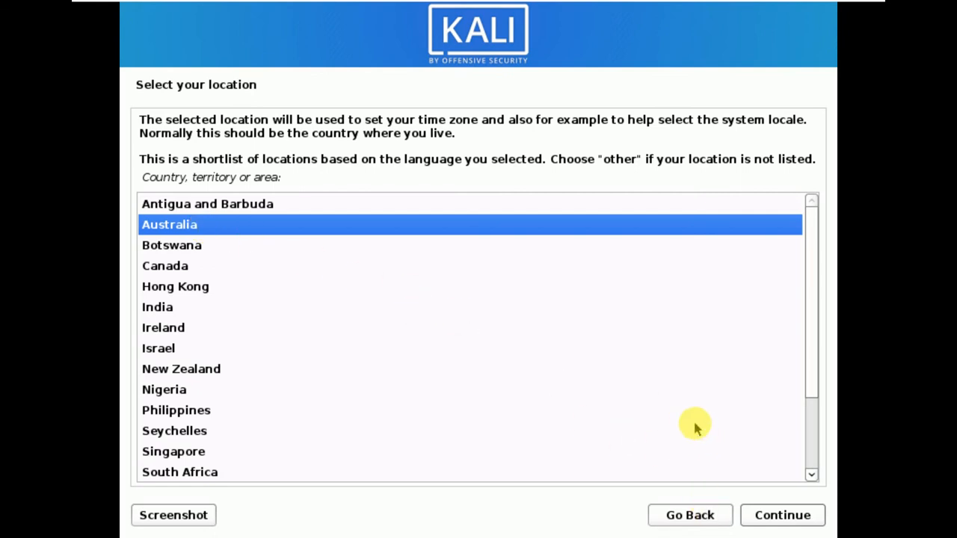
{"action": "left_click", "coordinate": [788, 523]}
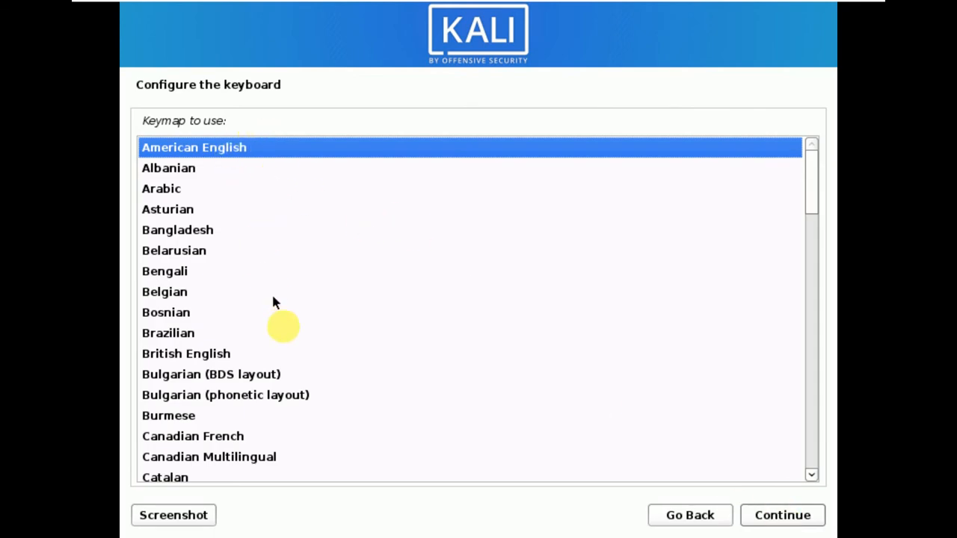
- Keep American English in the keymap list and continue
{"action": "scroll", "coordinate": [283, 359], "scroll_direction": "down", "scroll_amount": 7}
{"action": "scroll", "coordinate": [283, 359], "scroll_direction": "down", "scroll_amount": 2}
{"action": "scroll", "coordinate": [283, 359], "scroll_direction": "up", "scroll_amount": 9}
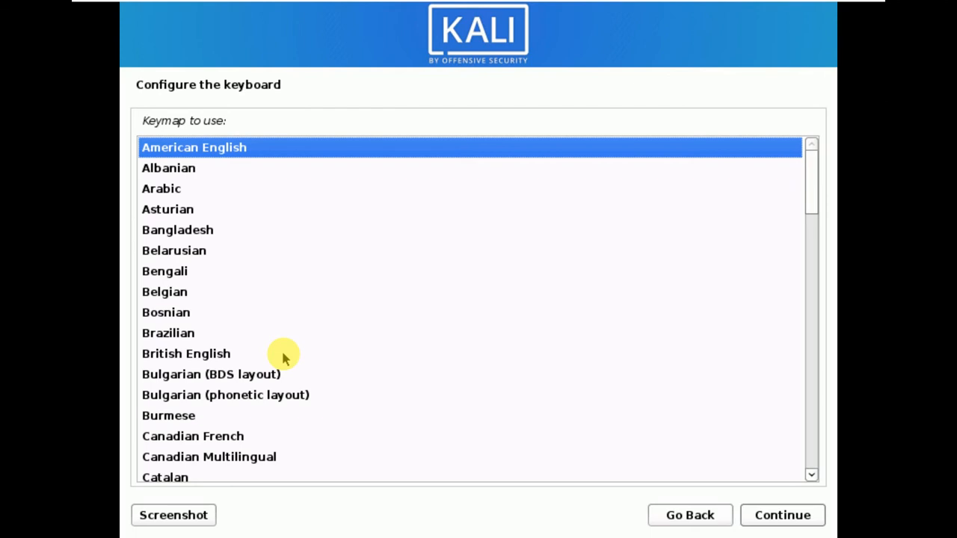
{"action": "left_click", "coordinate": [775, 519]}
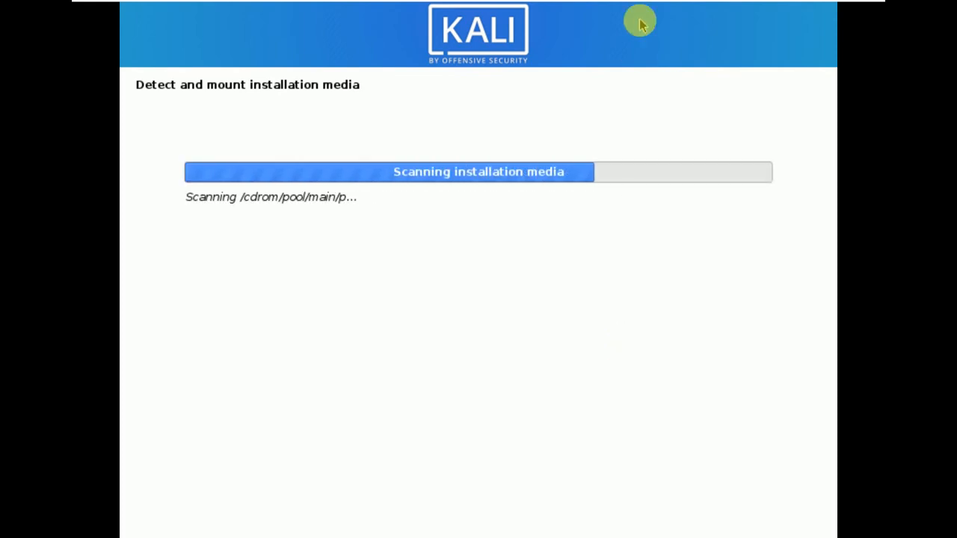
- Leave full screen, glance at the Wi-Fi list and Stretch options, then return the VM to full screen
{"action": "mouse_move", "coordinate": [633, 7]}
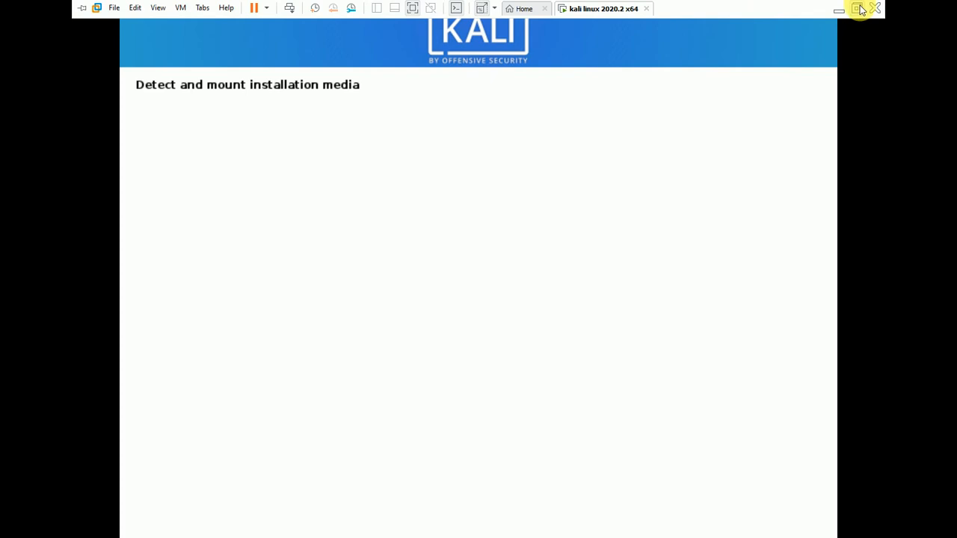
{"action": "left_click", "coordinate": [856, 9]}
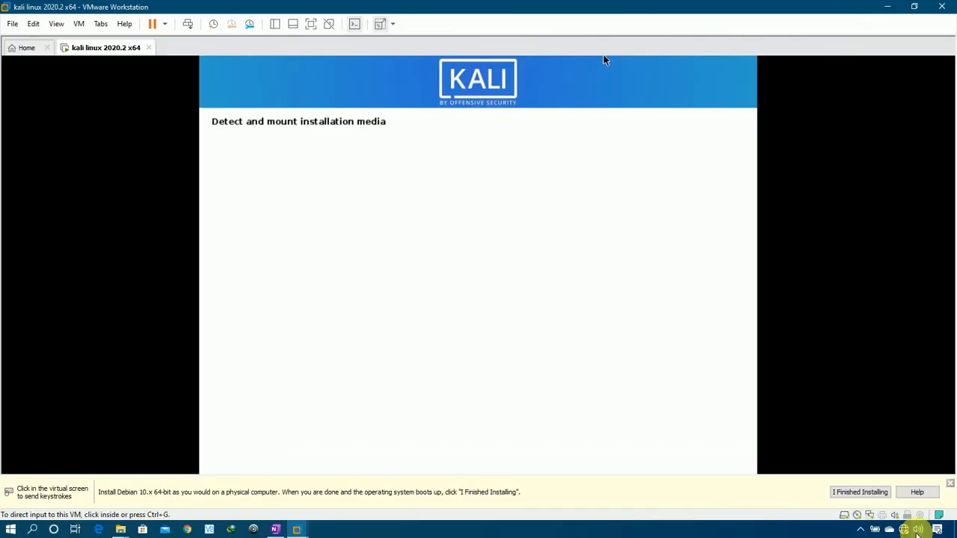
{"action": "left_click", "coordinate": [906, 530]}
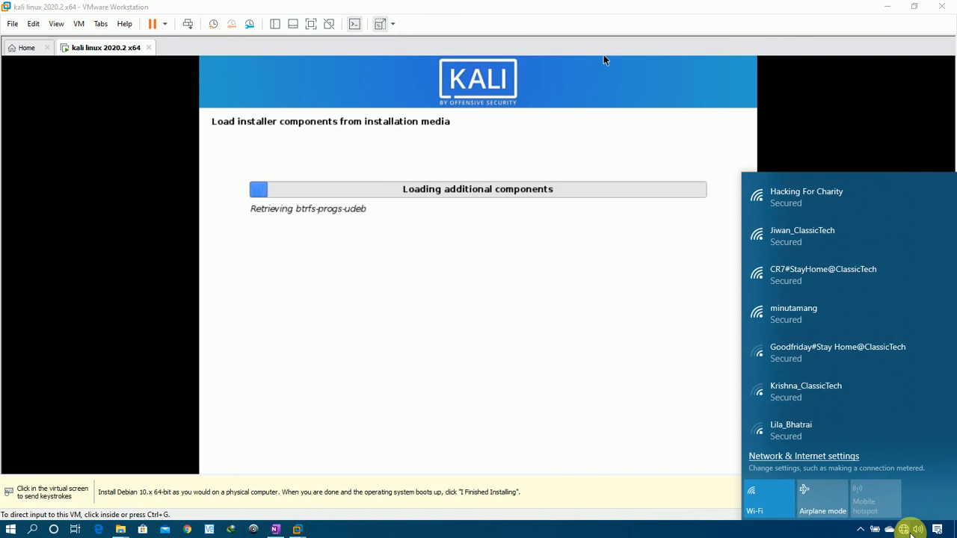
{"action": "left_click", "coordinate": [744, 531]}
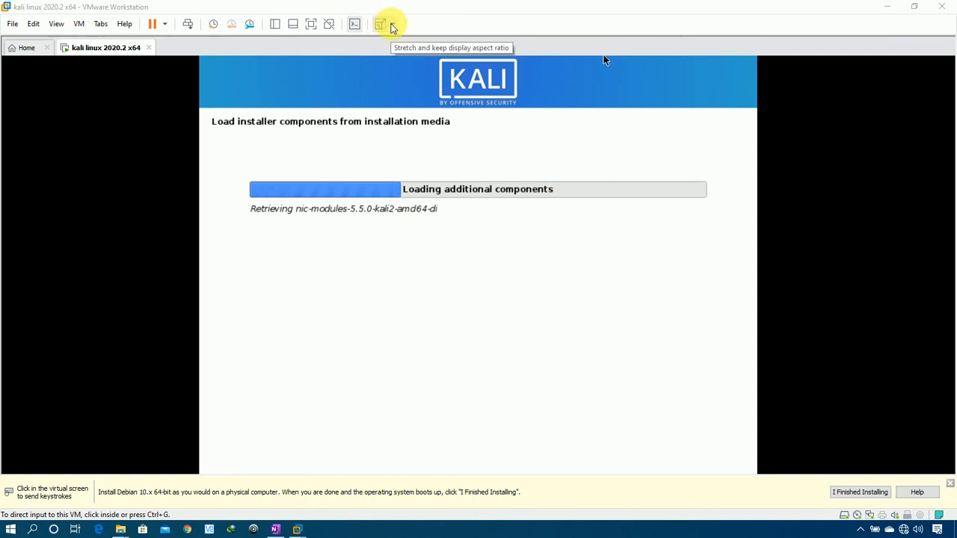
{"action": "left_click", "coordinate": [392, 25]}
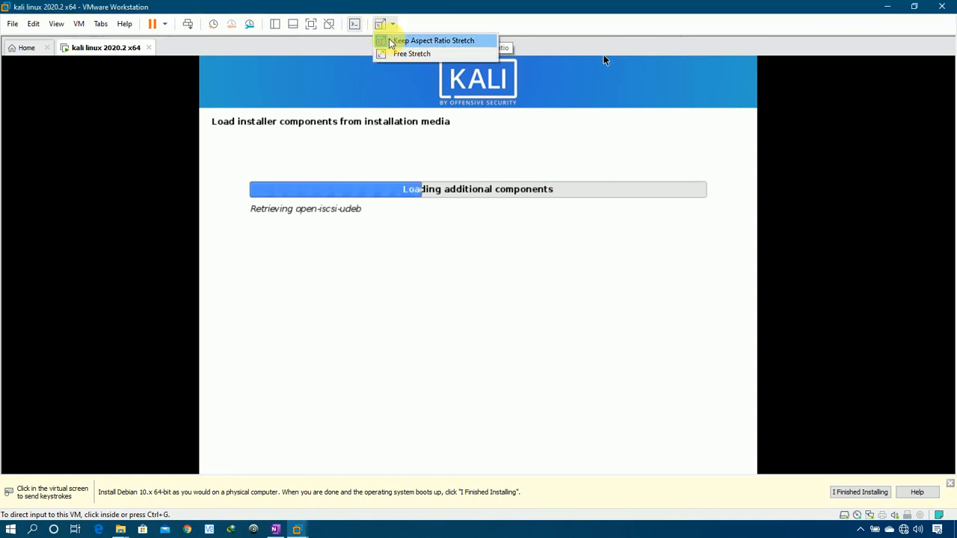
{"action": "left_click", "coordinate": [435, 15]}
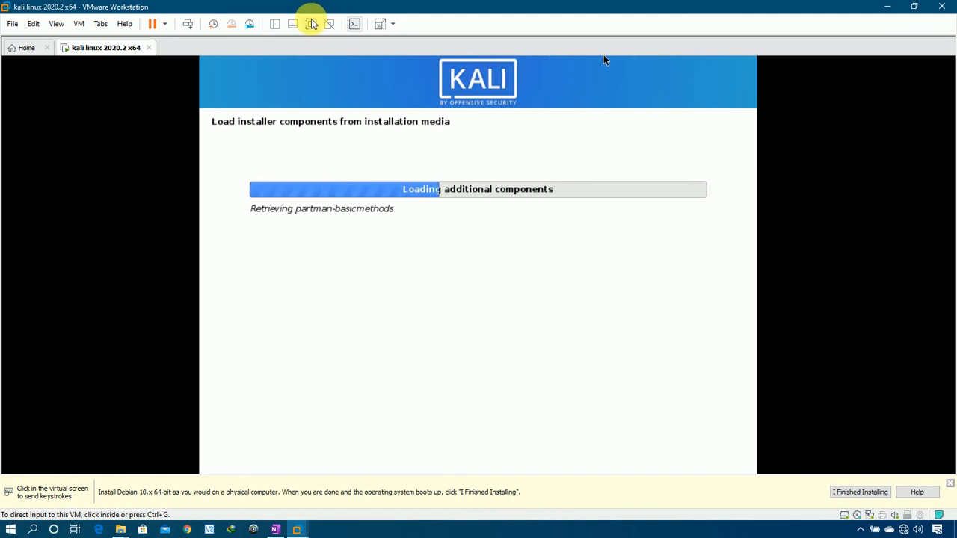
{"action": "left_click", "coordinate": [311, 23]}
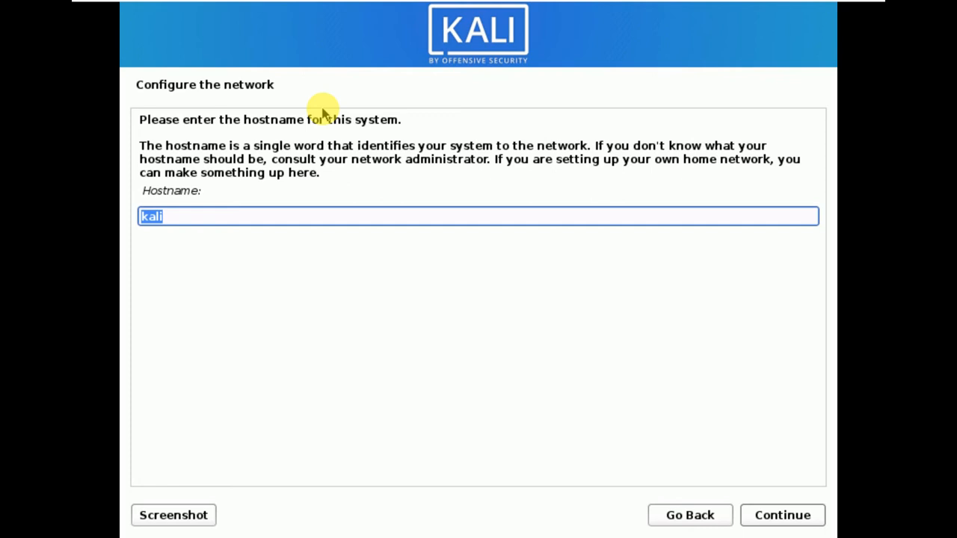
- Set the hostname to 'kali-linux-' and leave the domain name blank
{"action": "key", "text": "BackSpace"}
{"action": "type", "text": "kali-linux-se"}
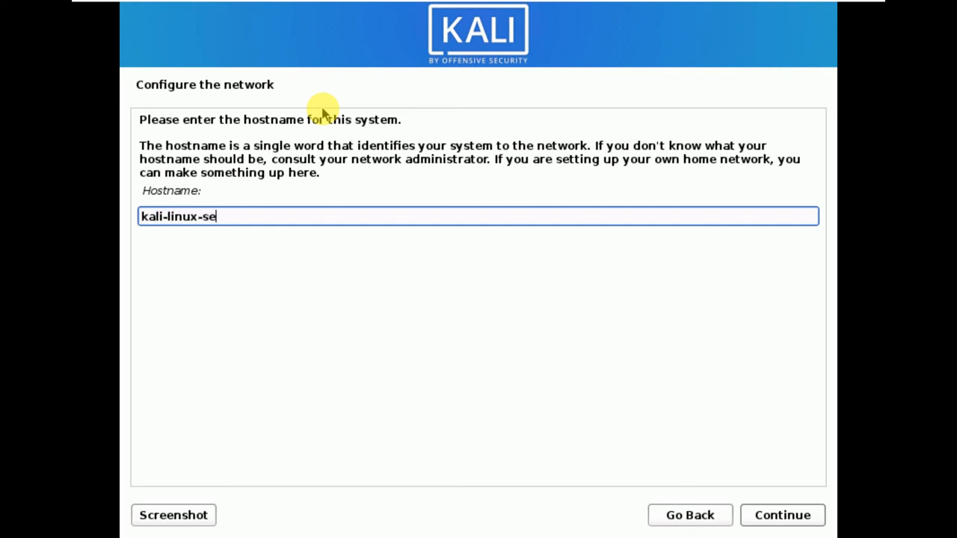
{"action": "type", "text": "curity"}
{"action": "key", "text": "BackSpace"}
{"action": "key", "text": "BackSpace"}
{"action": "key", "text": "BackSpace"}
{"action": "key", "text": "BackSpace"}
{"action": "key", "text": "BackSpace"}
{"action": "key", "text": "BackSpace"}
{"action": "key", "text": "BackSpace"}
{"action": "key", "text": "BackSpace"}
{"action": "key", "text": "BackSpace"}
{"action": "left_click", "coordinate": [799, 510]}
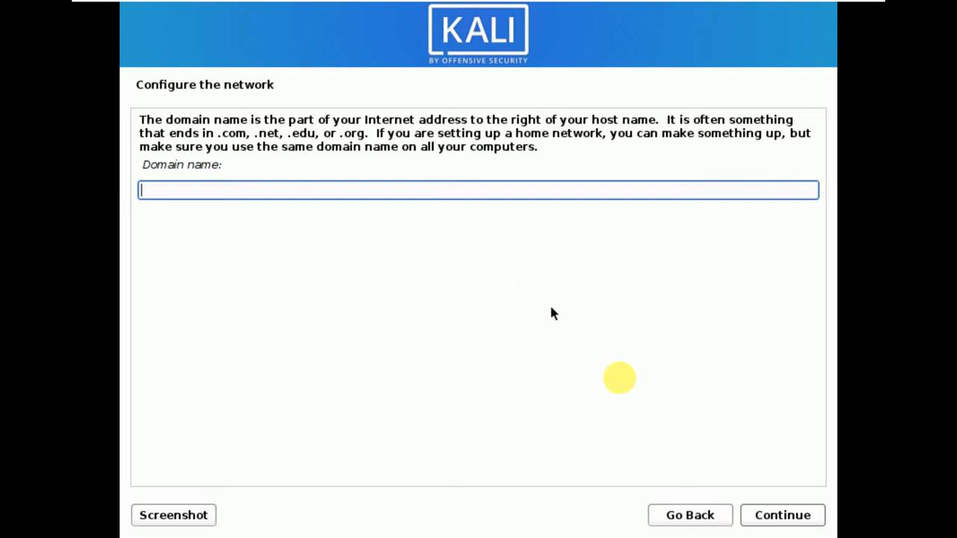
{"action": "left_click", "coordinate": [772, 516]}
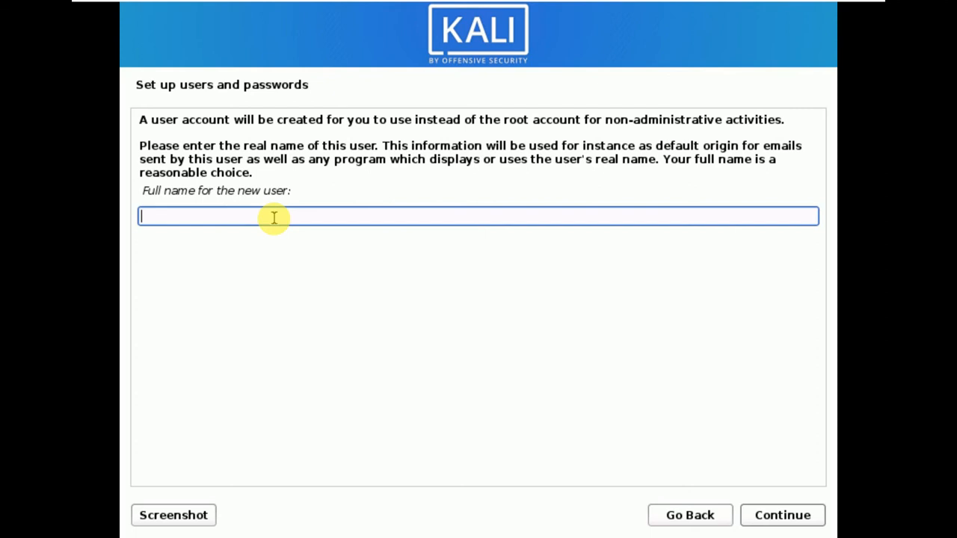
- Enter the new user's full name and accept the suggested username
{"action": "type", "text": "suashi"}
{"action": "key", "text": "BackSpace"}
{"action": "key", "text": "BackSpace"}
{"action": "key", "text": "BackSpace"}
{"action": "key", "text": "BackSpace"}
{"action": "type", "text": "bash"}
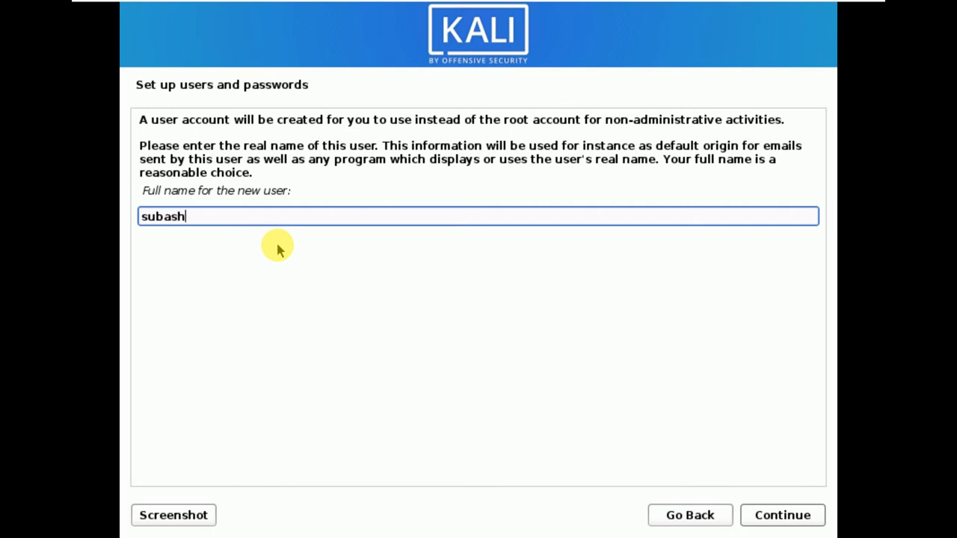
{"action": "left_click", "coordinate": [785, 515]}
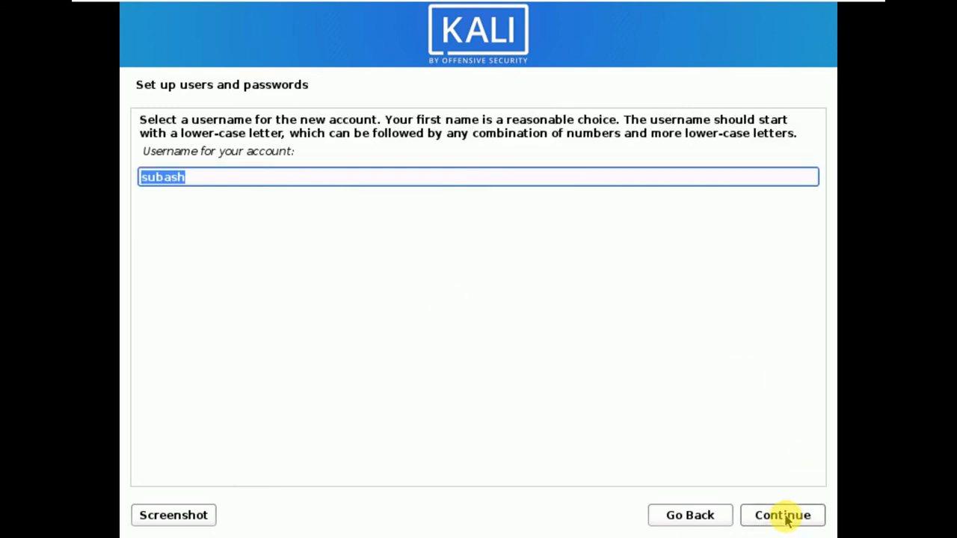
{"action": "left_click", "coordinate": [781, 515]}
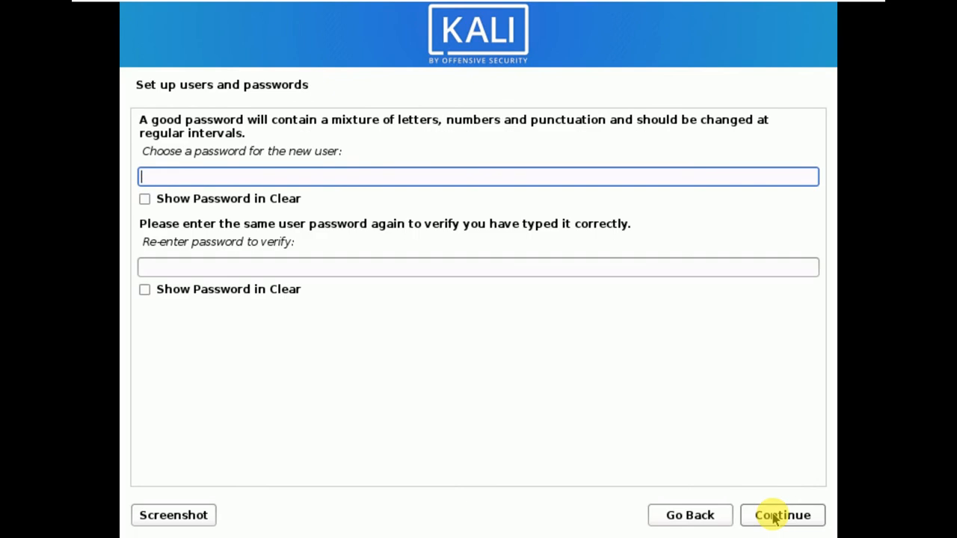
- Toggle the Show Password in Clear options for both password fields
{"action": "left_click", "coordinate": [247, 200]}
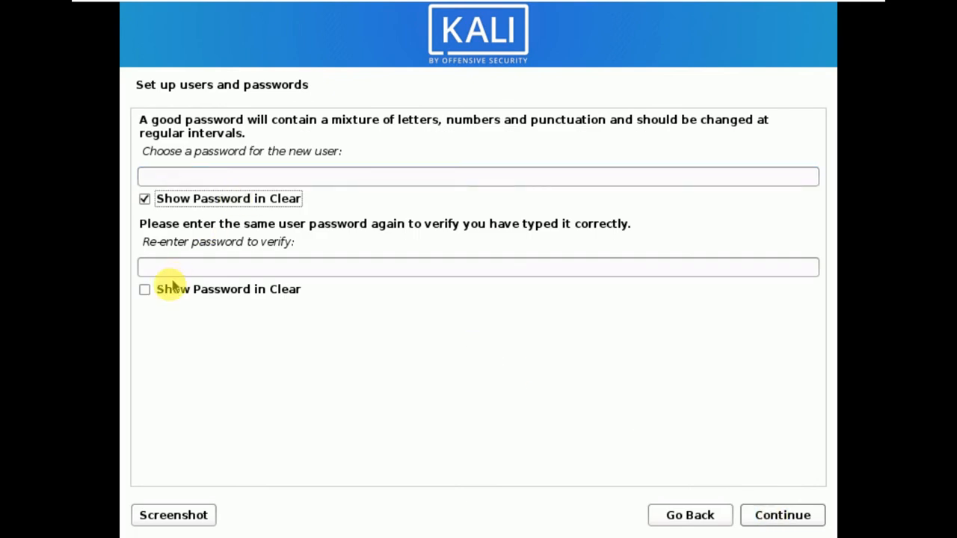
{"action": "left_click", "coordinate": [149, 296]}
{"action": "left_click", "coordinate": [146, 292]}
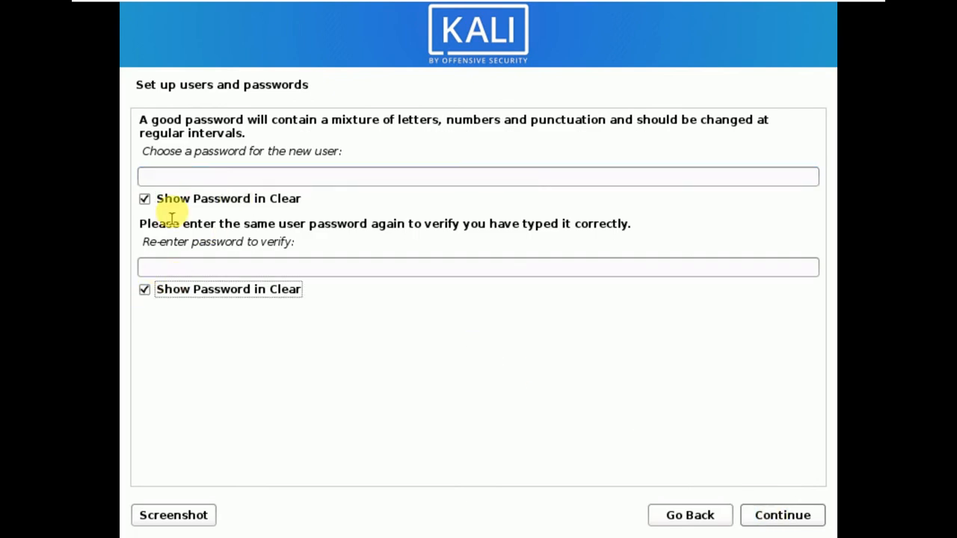
{"action": "left_click", "coordinate": [170, 177]}
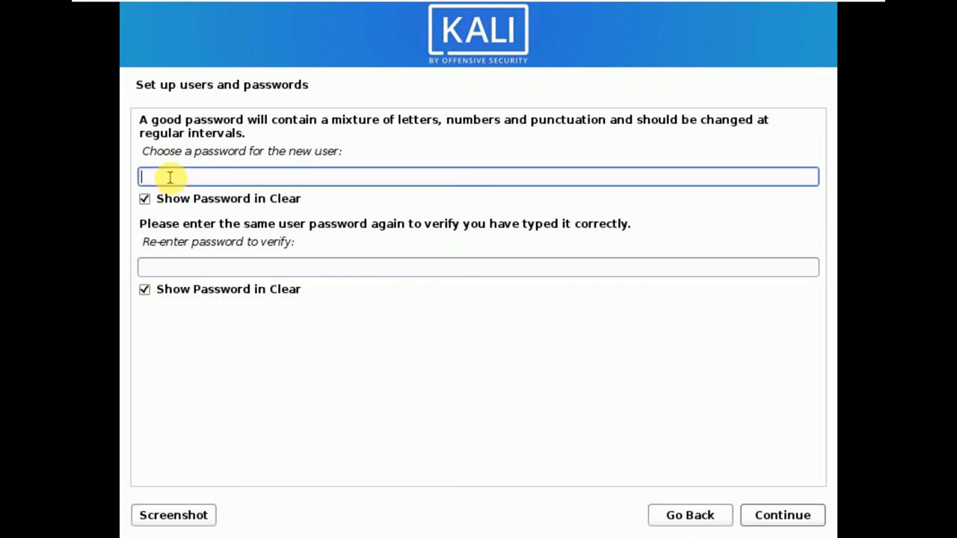
{"action": "left_click", "coordinate": [145, 198]}
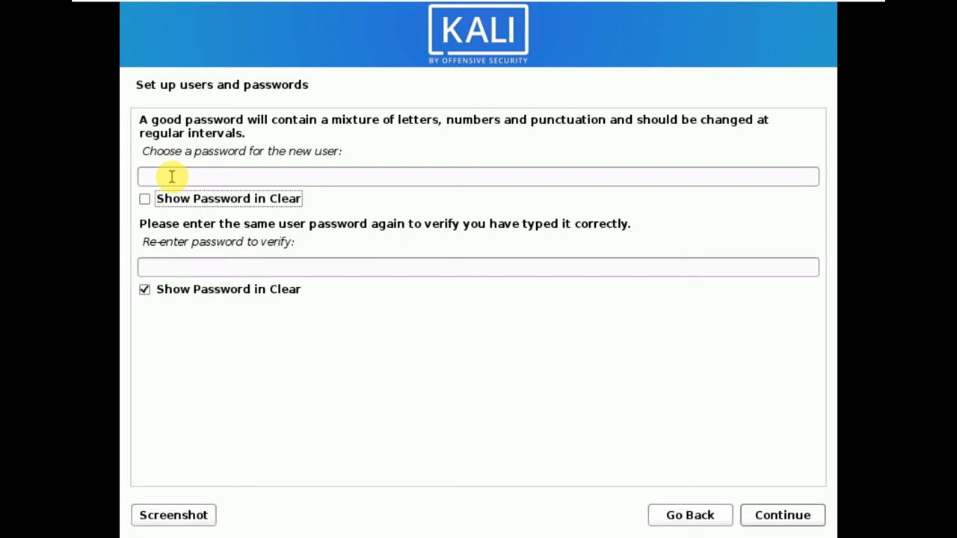
- Enter the user's password and its confirmation, then continue
{"action": "left_click", "coordinate": [160, 173]}
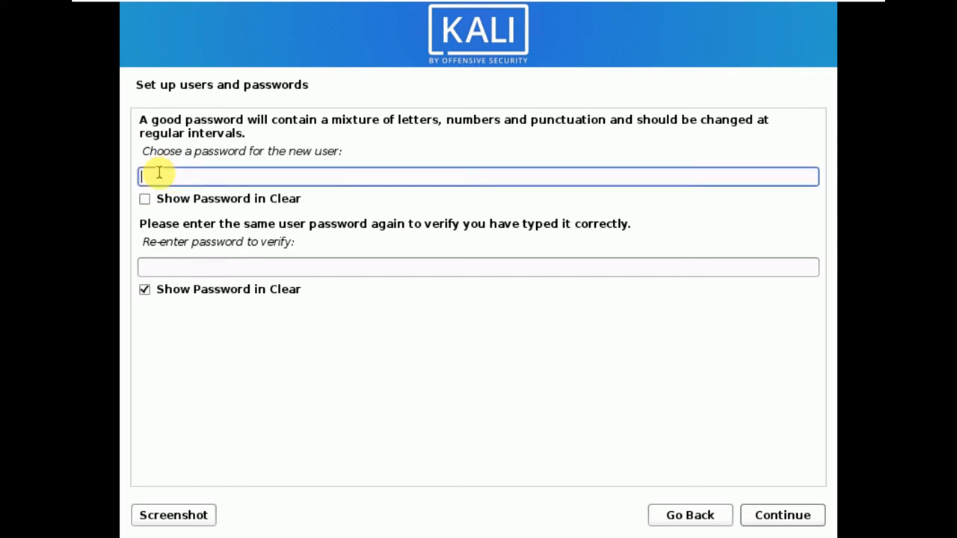
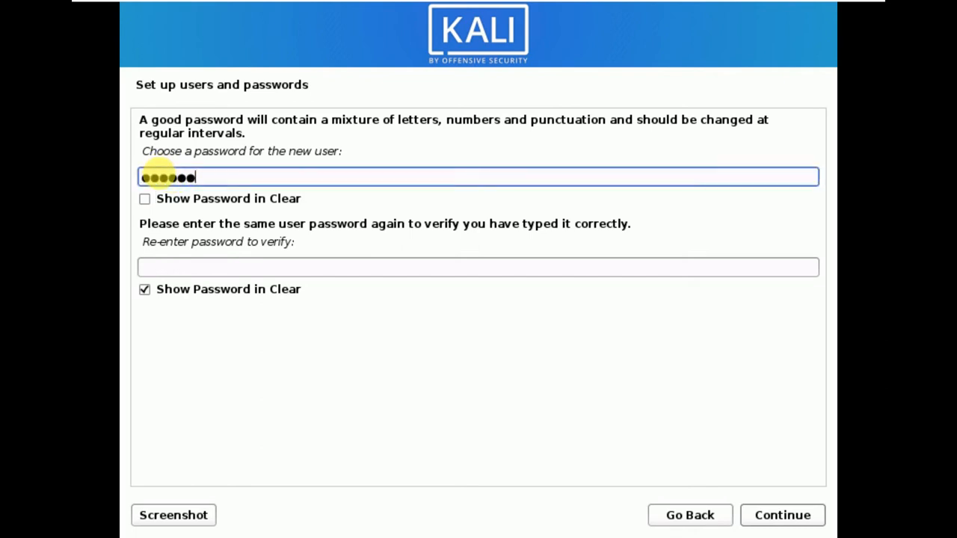
{"action": "left_click", "coordinate": [152, 199]}
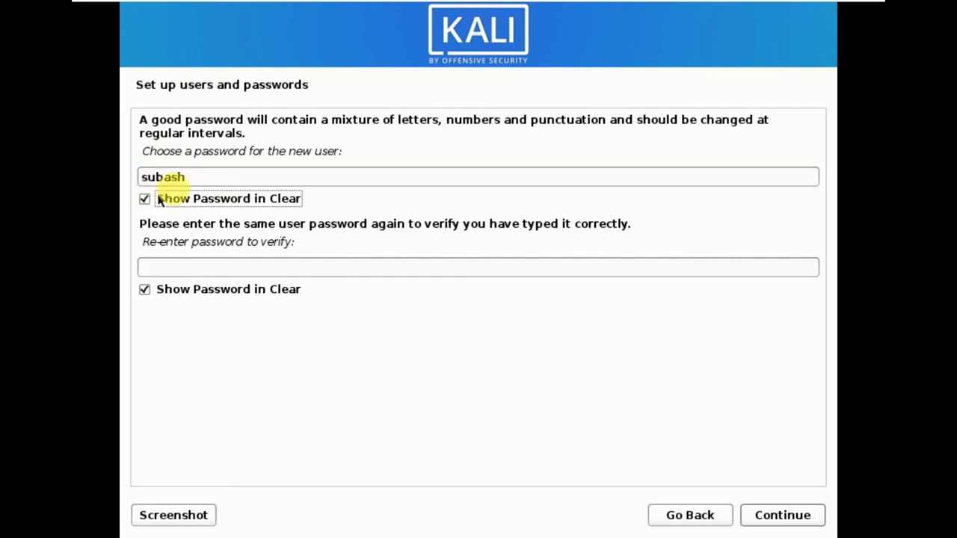
{"action": "left_click", "coordinate": [154, 262]}
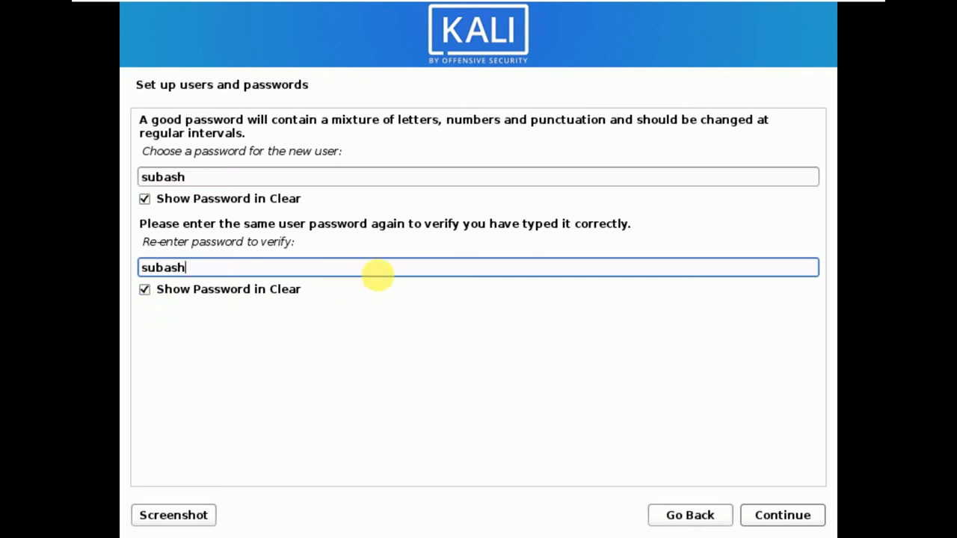
{"action": "left_click", "coordinate": [800, 520]}
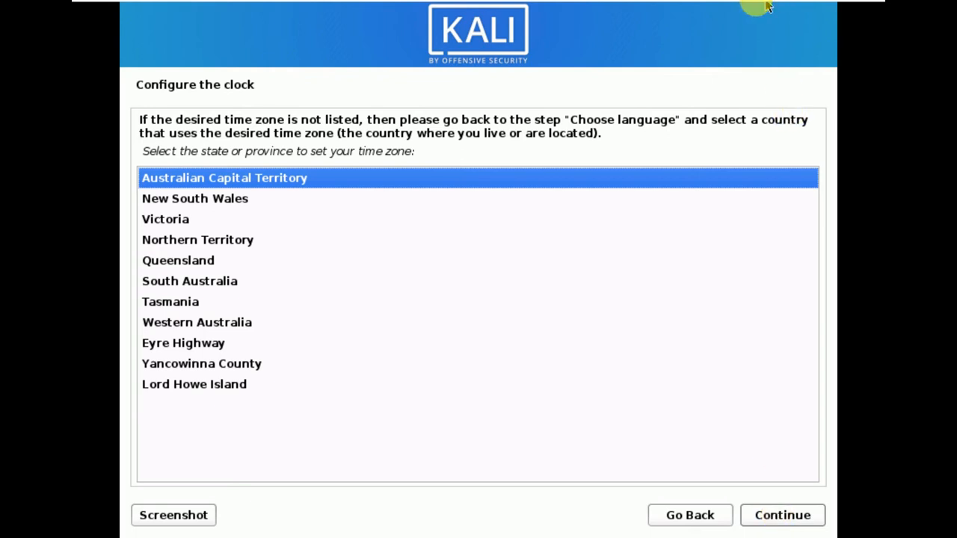
- Accept the Australian Capital Territory time zone and return the VM to full screen
{"action": "mouse_move", "coordinate": [755, 4]}
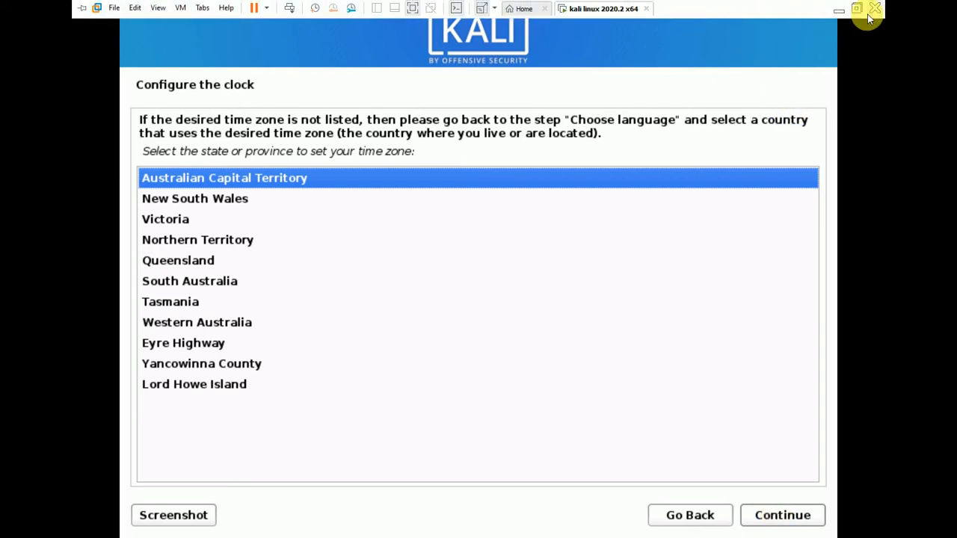
{"action": "left_click", "coordinate": [857, 9]}
{"action": "left_click", "coordinate": [904, 530]}
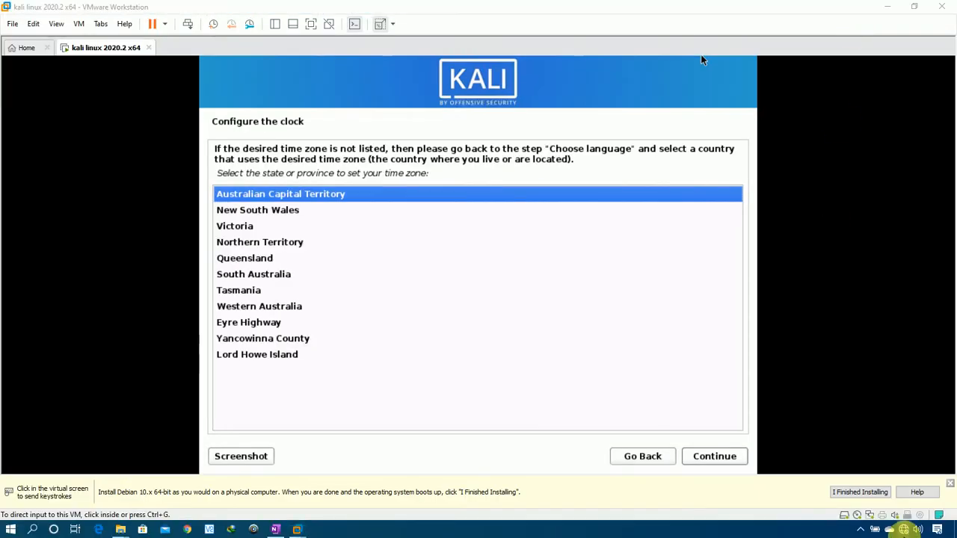
{"action": "left_click", "coordinate": [509, 266]}
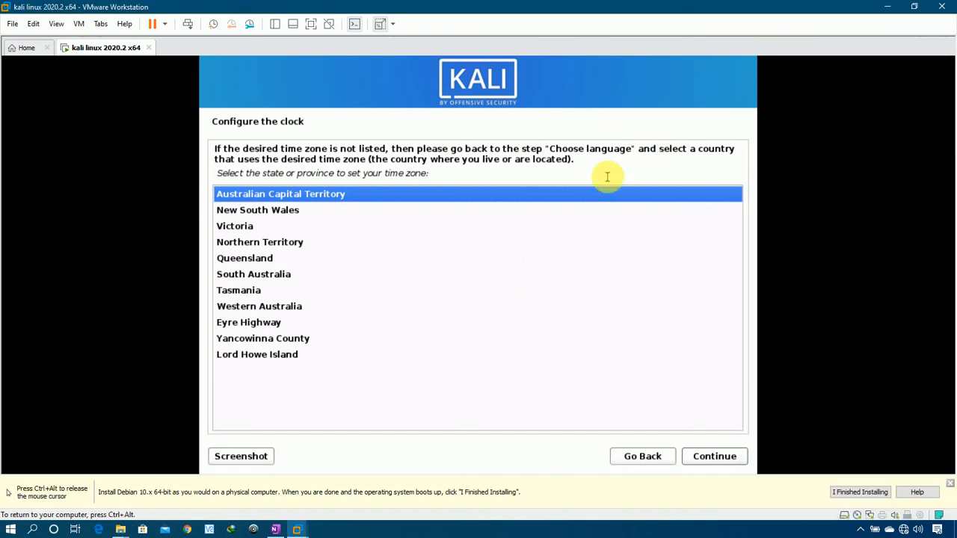
{"action": "left_click", "coordinate": [715, 456]}
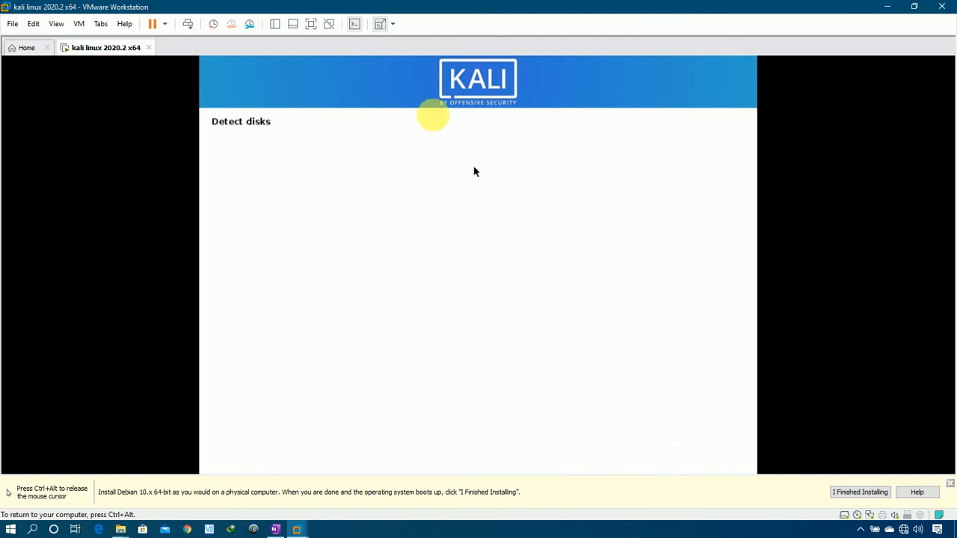
{"action": "left_click", "coordinate": [311, 23]}
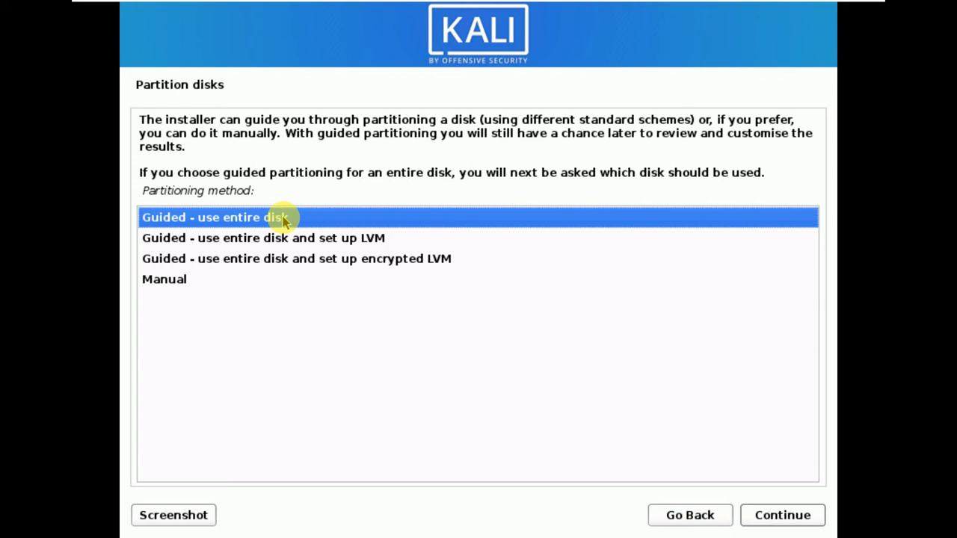
{"action": "mouse_move", "coordinate": [785, 6]}
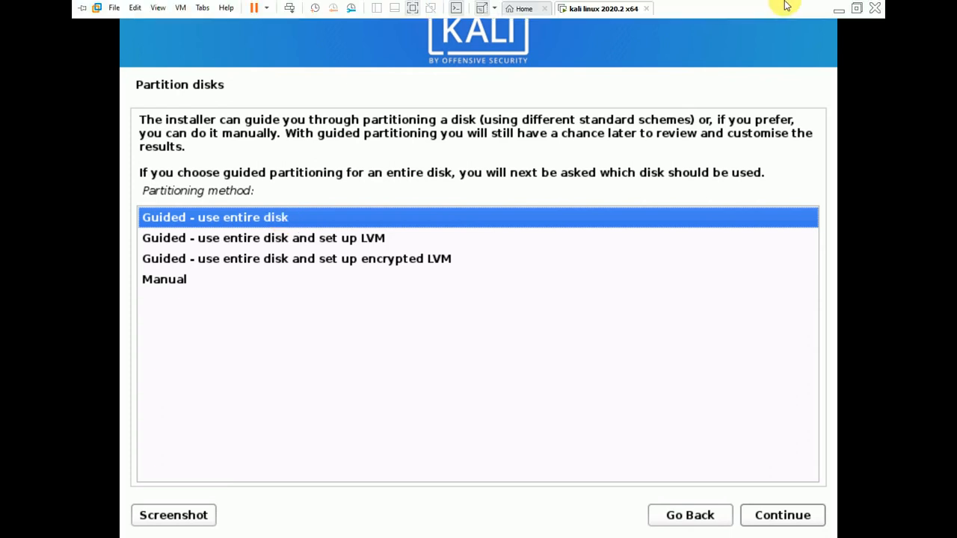
{"action": "left_click", "coordinate": [839, 9]}
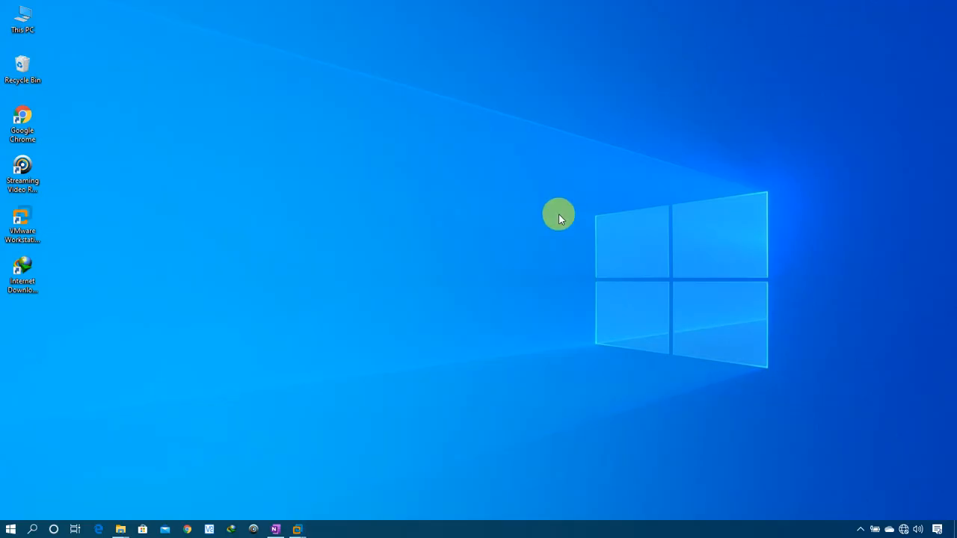
{"action": "right_click", "coordinate": [457, 156]}
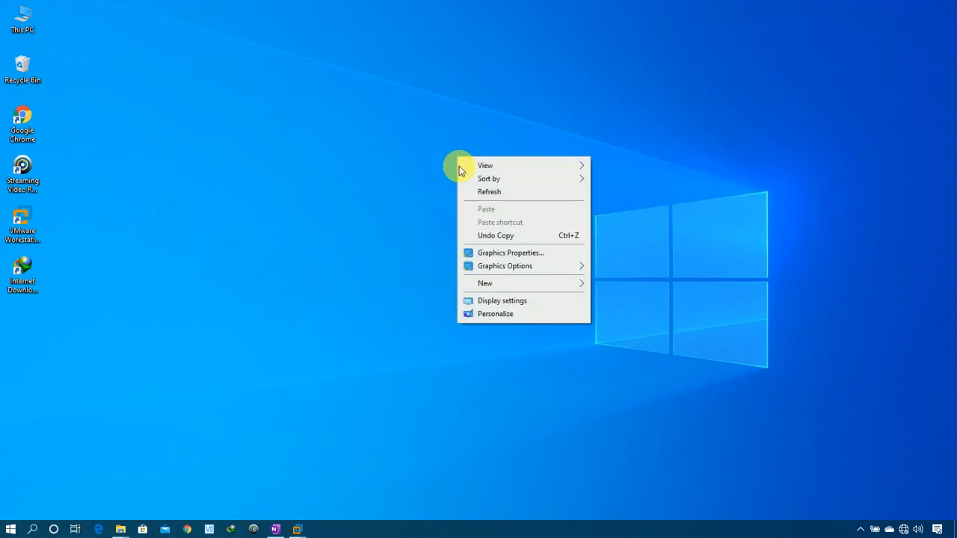
{"action": "left_click", "coordinate": [495, 195]}
{"action": "right_click", "coordinate": [495, 196]}
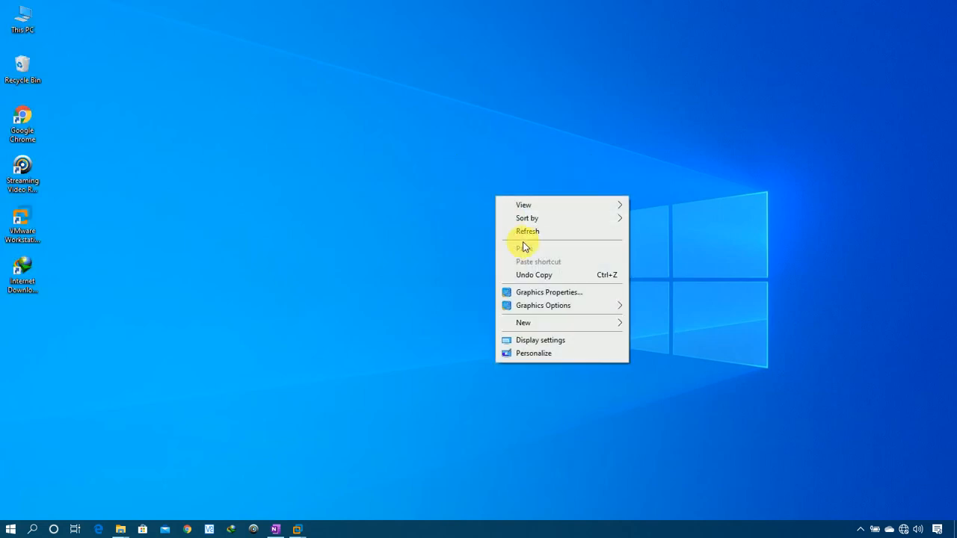
{"action": "left_click", "coordinate": [520, 235]}
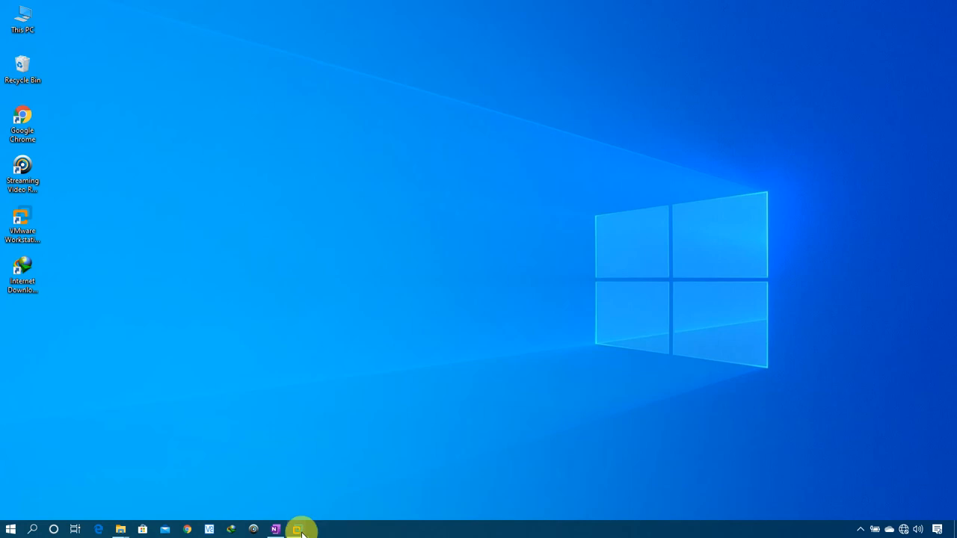
{"action": "mouse_move", "coordinate": [299, 531]}
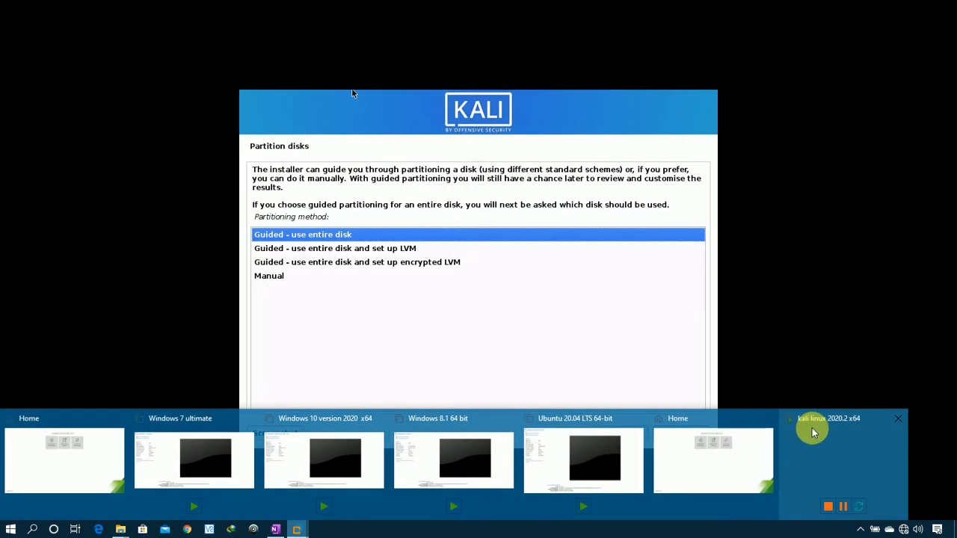
{"action": "left_click", "coordinate": [812, 427]}
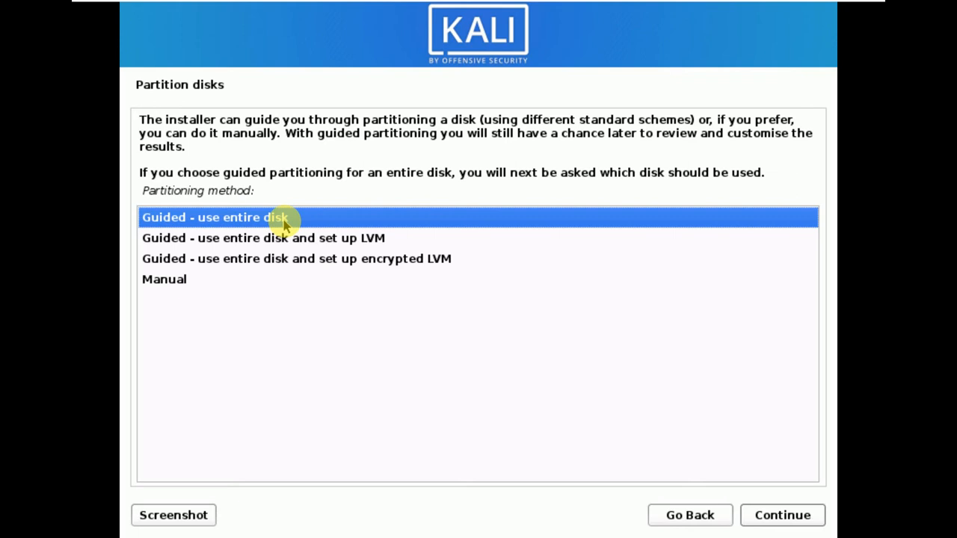
- Choose manual partitioning and move to the 32.2 GB disk in the overview
{"action": "left_click", "coordinate": [193, 280]}
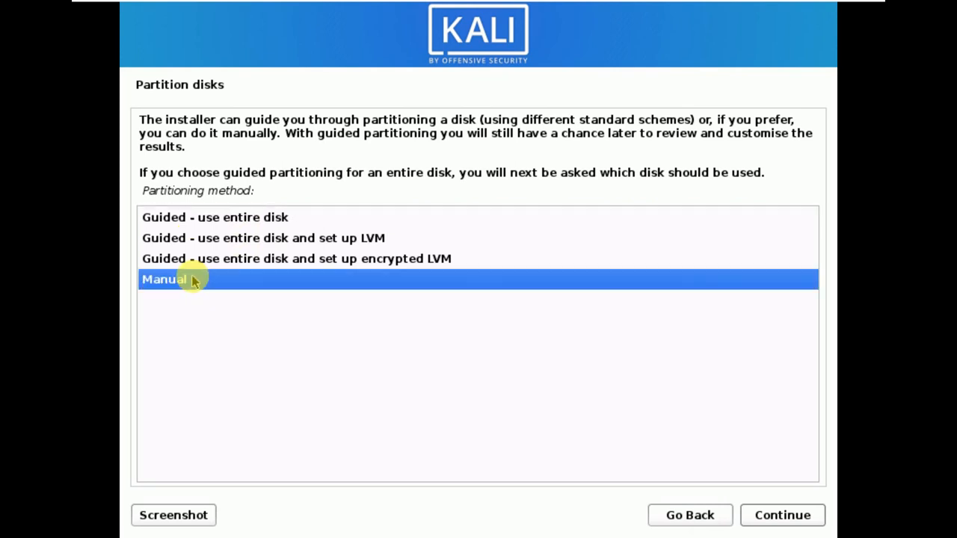
{"action": "double_click", "coordinate": [193, 281]}
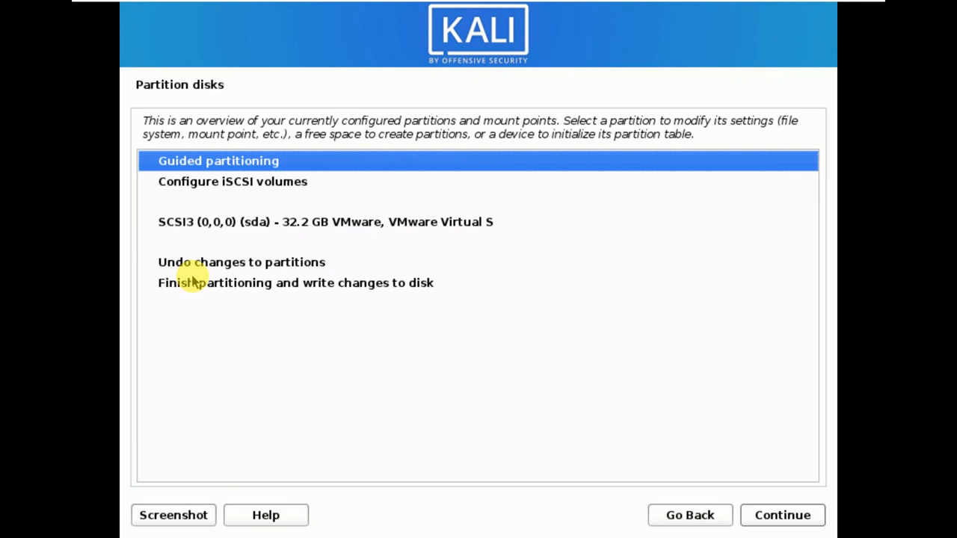
{"action": "key", "text": "Down"}
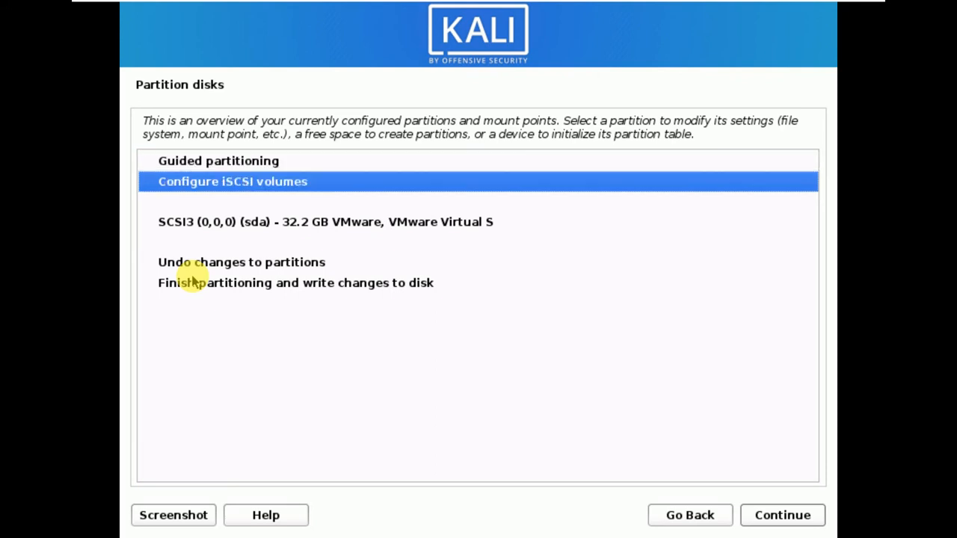
{"action": "key", "text": "Down"}
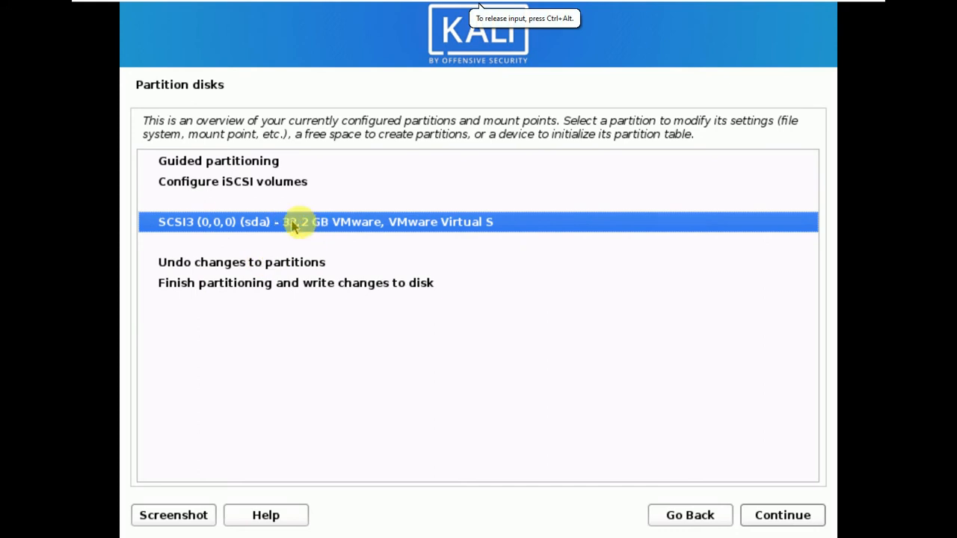
- Create a new empty partition table on the sda disk and open its 32.2 GB free space
{"action": "double_click", "coordinate": [292, 227]}
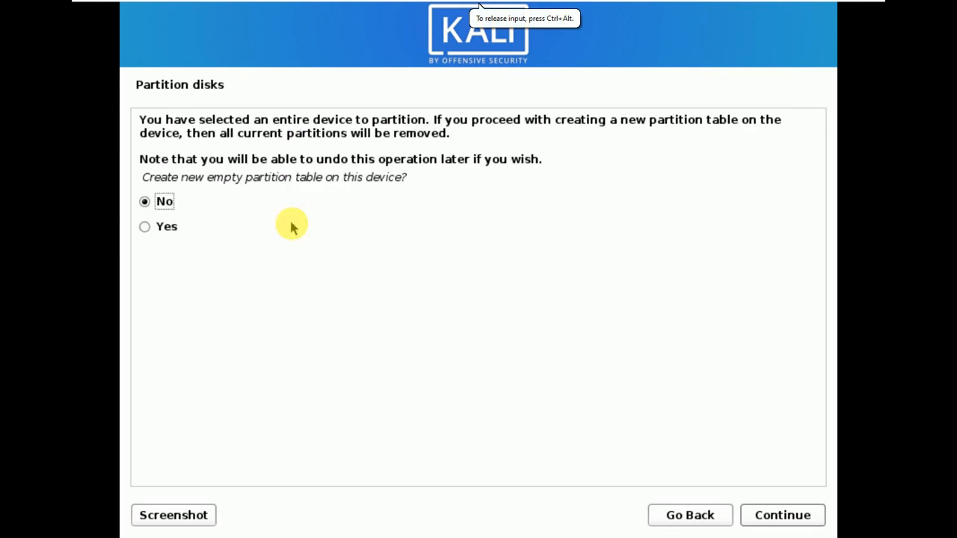
{"action": "left_click", "coordinate": [163, 230]}
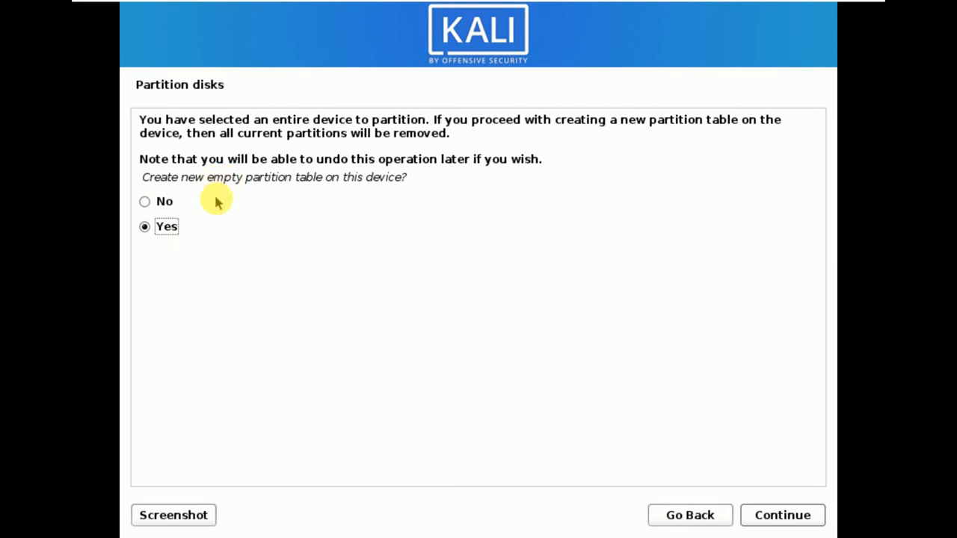
{"action": "key", "text": "Return"}
{"action": "left_click", "coordinate": [333, 308]}
{"action": "double_click", "coordinate": [333, 308]}
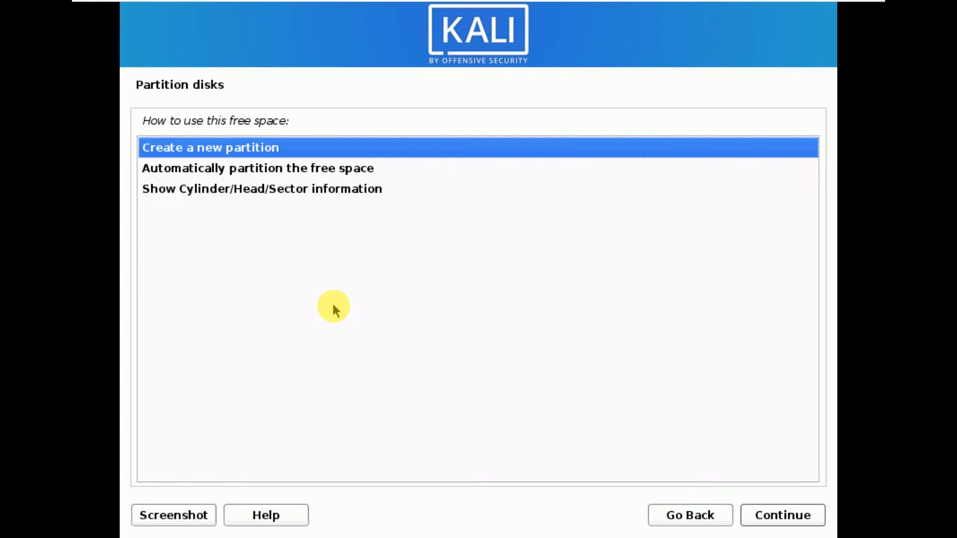
- Create a new 4 GB primary partition at the beginning of the free space
{"action": "key", "text": "Return"}
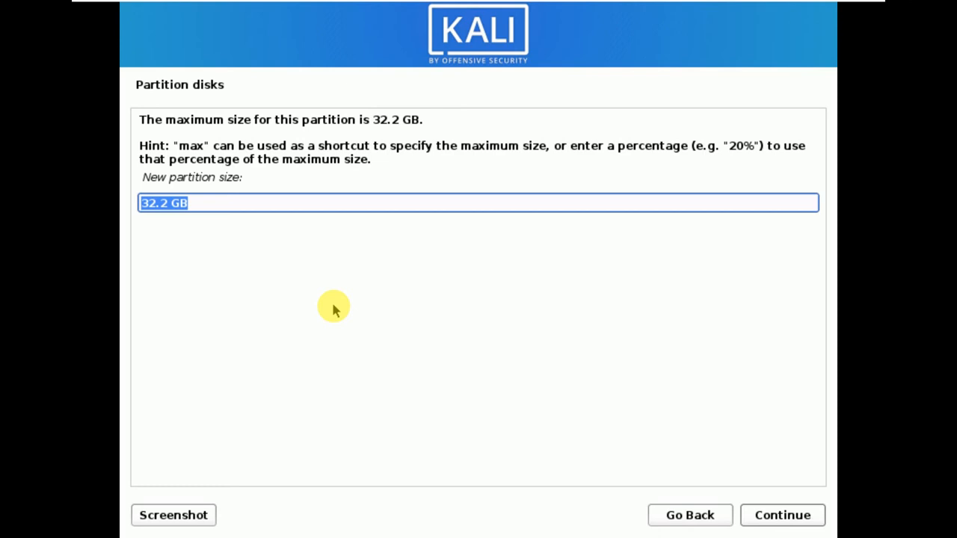
{"action": "key", "text": "Home"}
{"action": "key", "text": "Right"}
{"action": "key", "text": "Right"}
{"action": "key", "text": "Right"}
{"action": "key", "text": "BackSpace"}
{"action": "key", "text": "BackSpace"}
{"action": "key", "text": "BackSpace"}
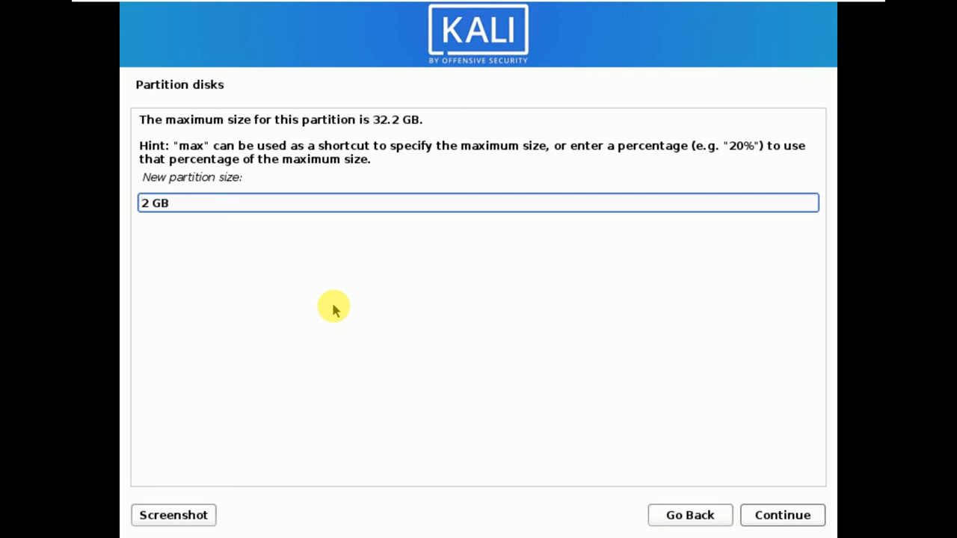
{"action": "key", "text": "BackSpace"}
{"action": "type", "text": "5"}
{"action": "key", "text": "BackSpace"}
{"action": "type", "text": "4"}
{"action": "left_click", "coordinate": [792, 521]}
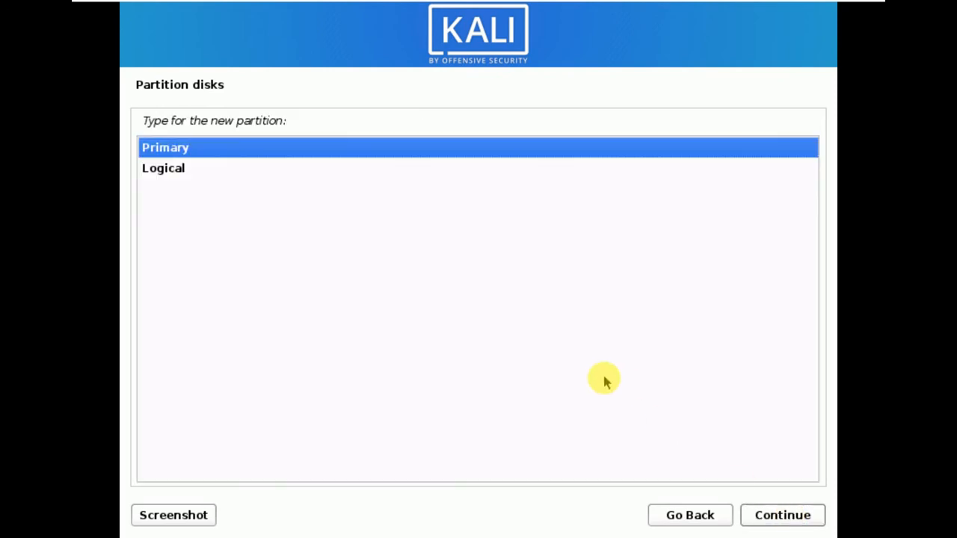
{"action": "key", "text": "Return"}
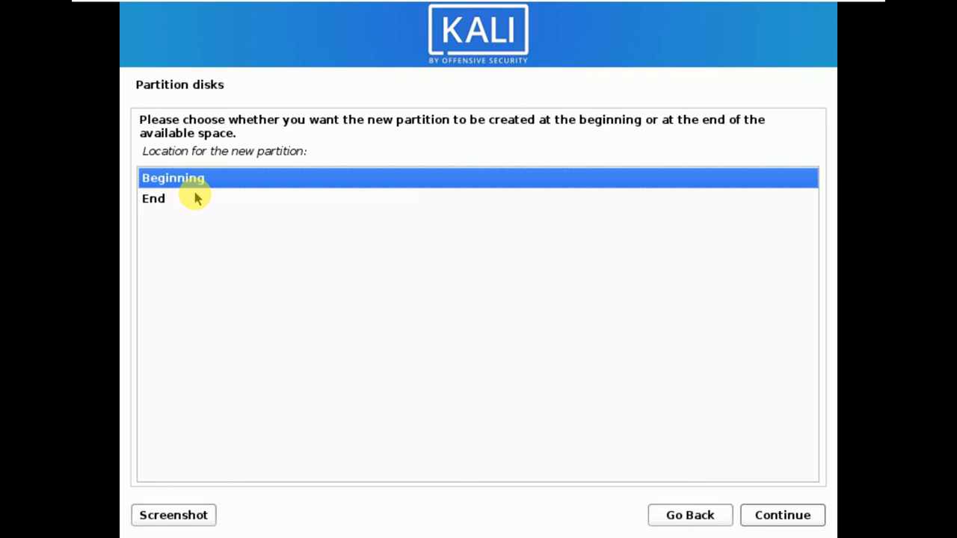
{"action": "double_click", "coordinate": [193, 192]}
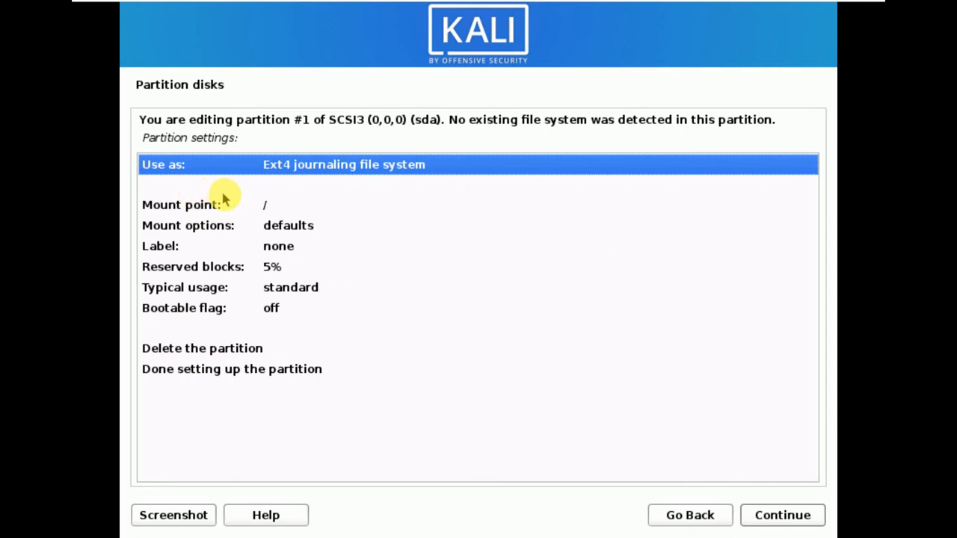
- Set partition #1 to be used as swap area and finish its setup
{"action": "double_click", "coordinate": [287, 171]}
{"action": "key", "text": "Down"}
{"action": "key", "text": "Down"}
{"action": "key", "text": "Down"}
{"action": "key", "text": "Down"}
{"action": "key", "text": "Down"}
{"action": "key", "text": "Down"}
{"action": "key", "text": "Down"}
{"action": "key", "text": "Down"}
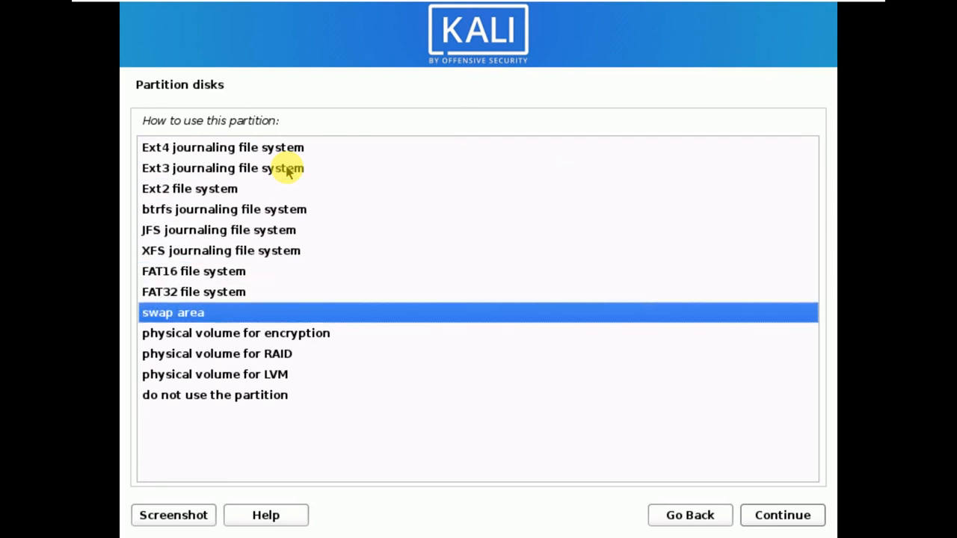
{"action": "key", "text": "Return"}
{"action": "left_click", "coordinate": [252, 206]}
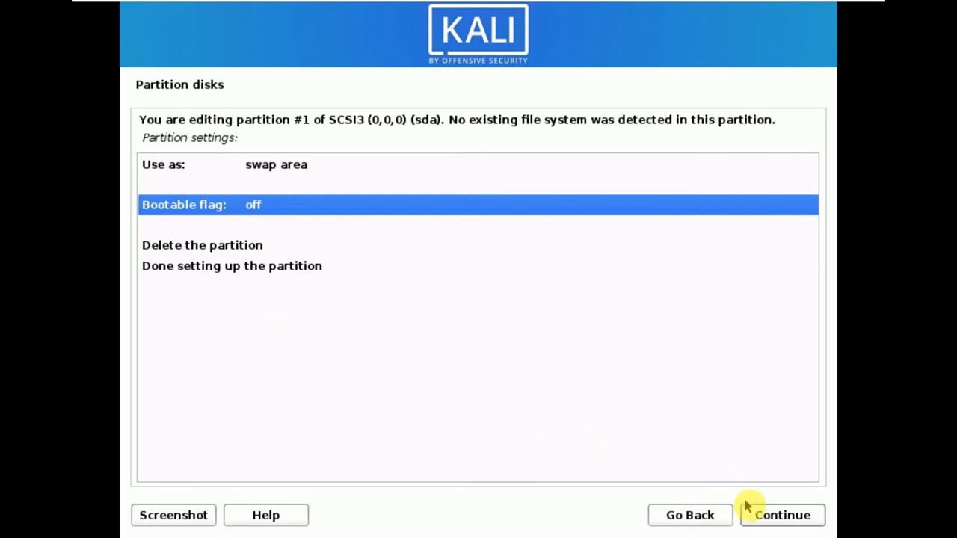
{"action": "left_click", "coordinate": [296, 267]}
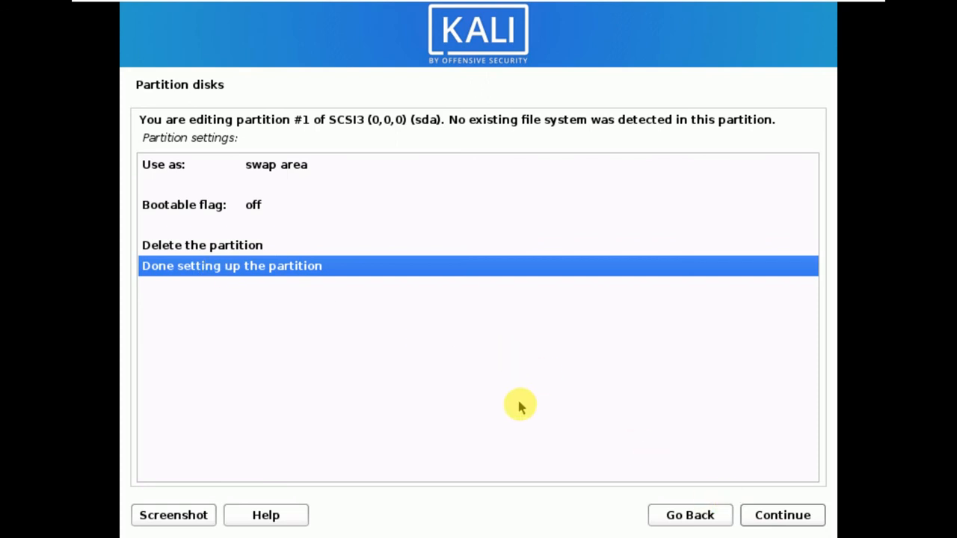
{"action": "left_click", "coordinate": [244, 214]}
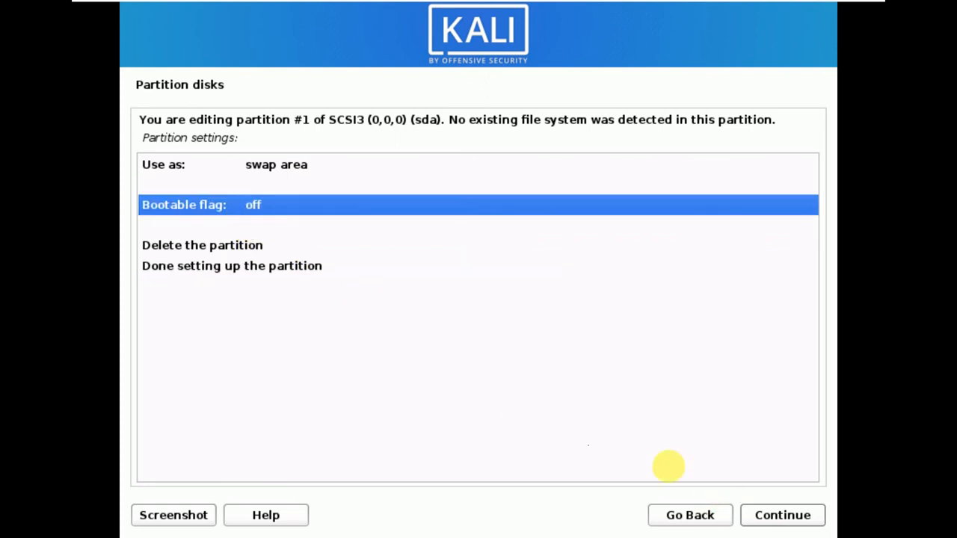
{"action": "left_click", "coordinate": [236, 268]}
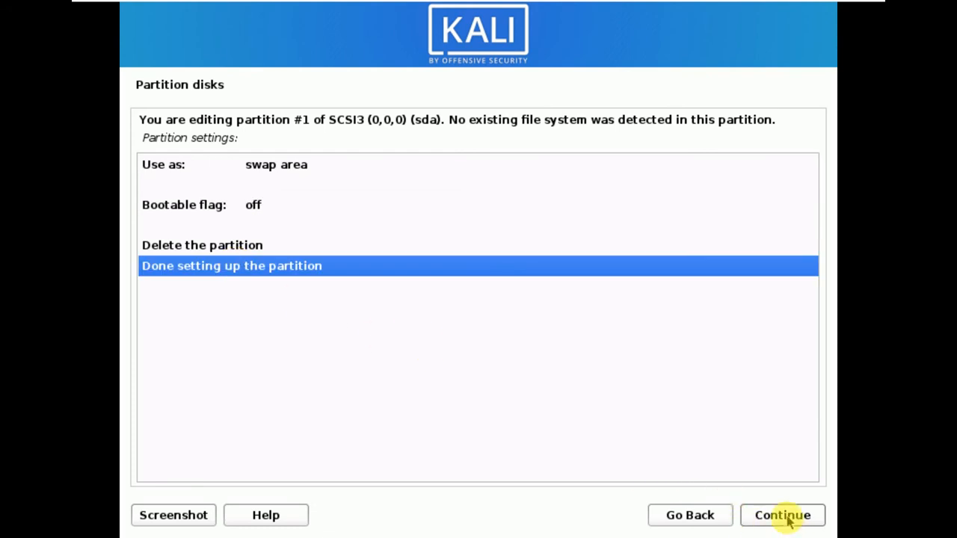
{"action": "left_click", "coordinate": [785, 516]}
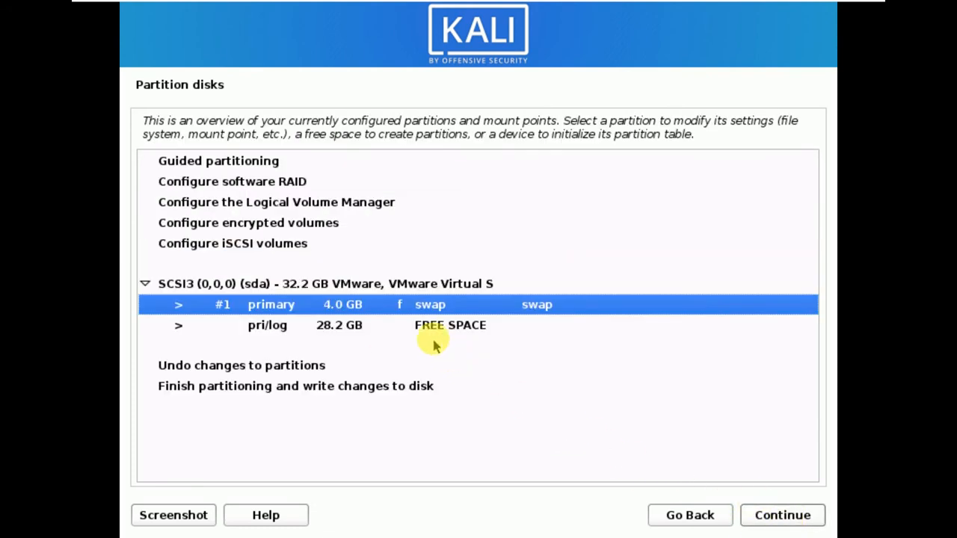
- Create a primary partition using the full remaining 28.2 GB of free space
{"action": "left_click", "coordinate": [383, 326]}
{"action": "double_click", "coordinate": [383, 326]}
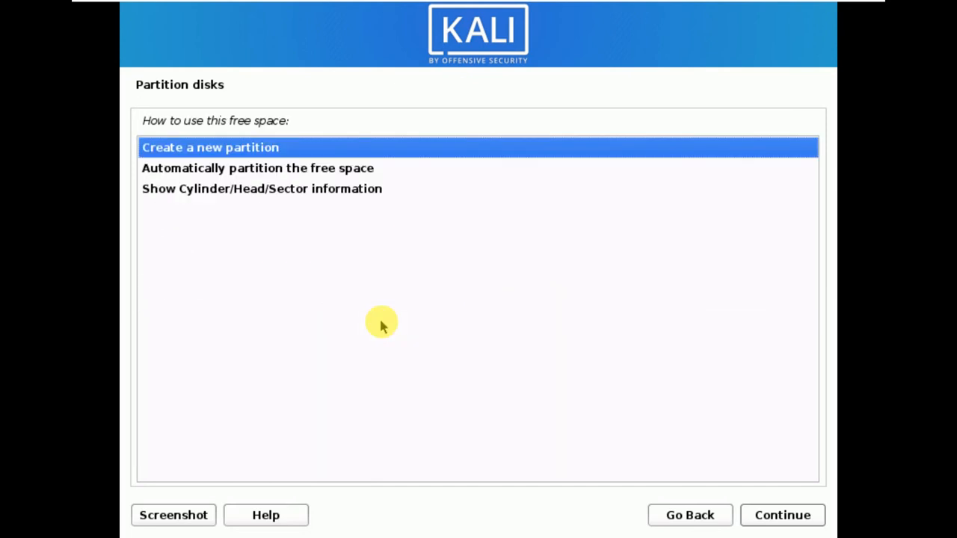
{"action": "key", "text": "Return"}
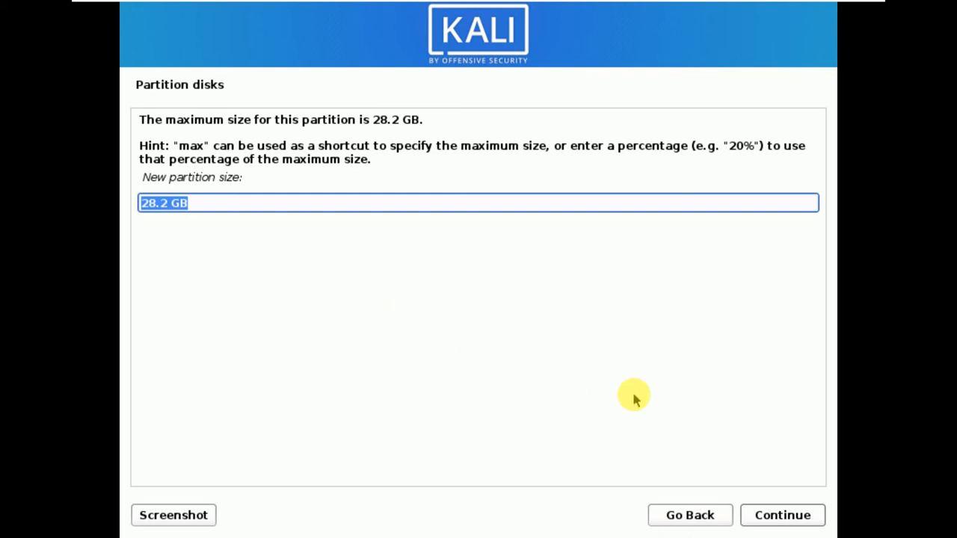
{"action": "left_click", "coordinate": [755, 511]}
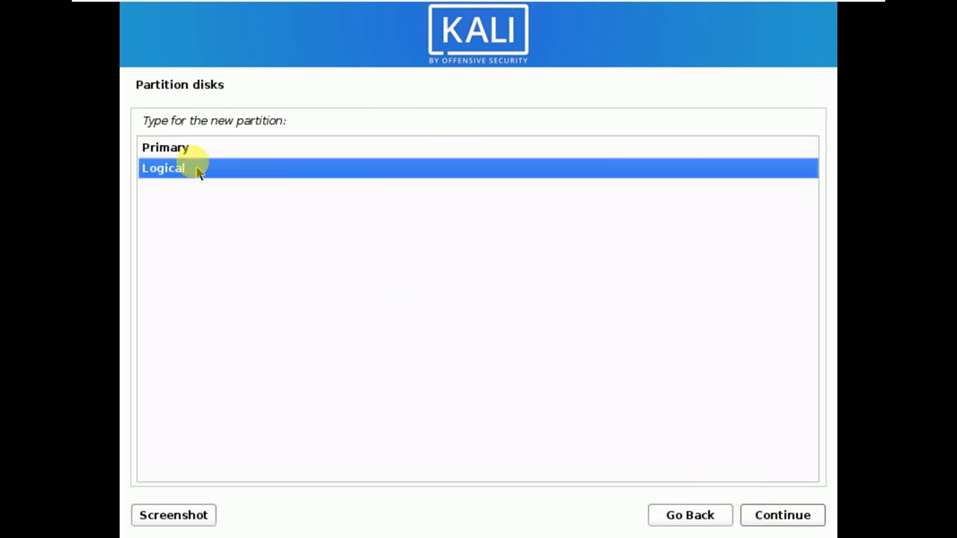
{"action": "left_click", "coordinate": [174, 146]}
{"action": "left_click", "coordinate": [785, 515]}
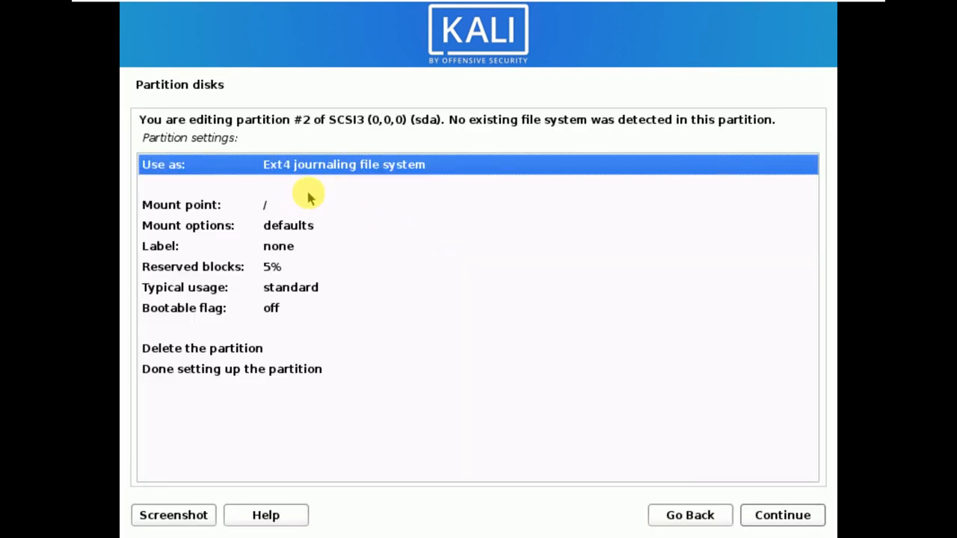
- Keep partition #2's mount point at / and its file system as Ext4 journaling
{"action": "left_click", "coordinate": [297, 206]}
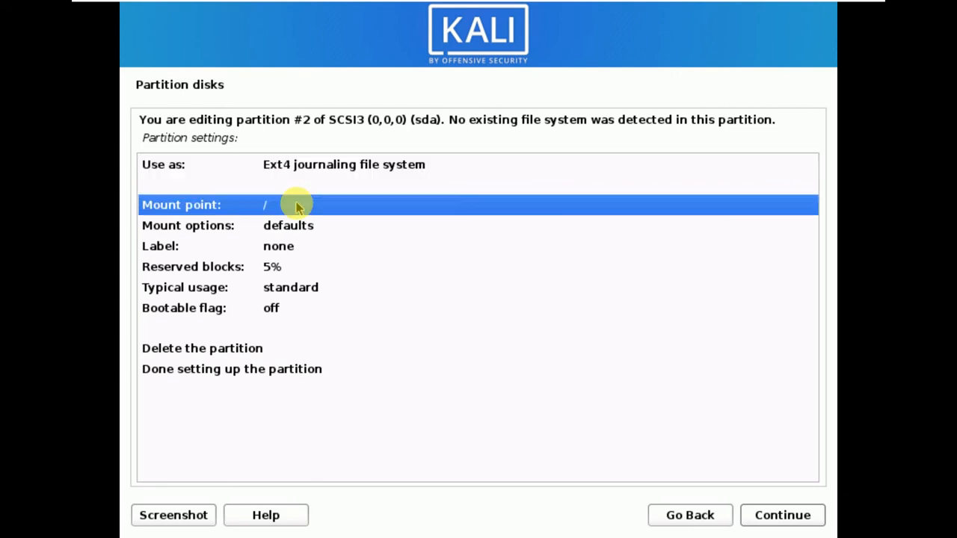
{"action": "double_click", "coordinate": [298, 207]}
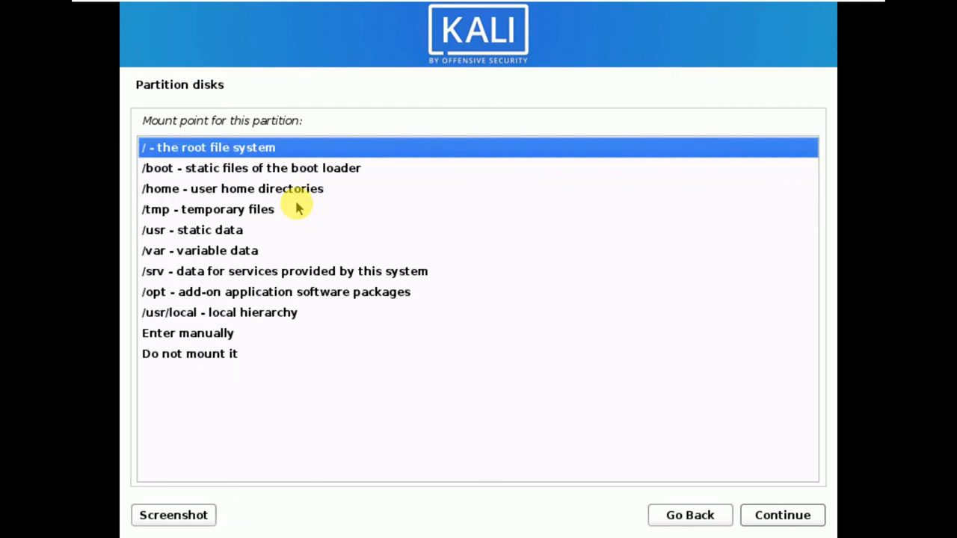
{"action": "key", "text": "Down"}
{"action": "key", "text": "Down"}
{"action": "key", "text": "Down"}
{"action": "key", "text": "Down"}
{"action": "key", "text": "Down"}
{"action": "key", "text": "Up"}
{"action": "key", "text": "Up"}
{"action": "key", "text": "Up"}
{"action": "key", "text": "Up"}
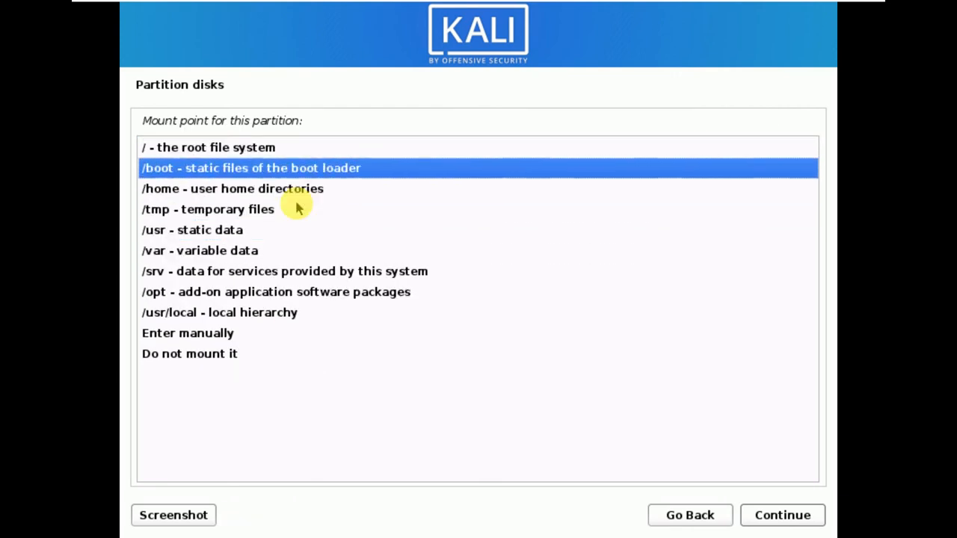
{"action": "key", "text": "Up"}
{"action": "key", "text": "Return"}
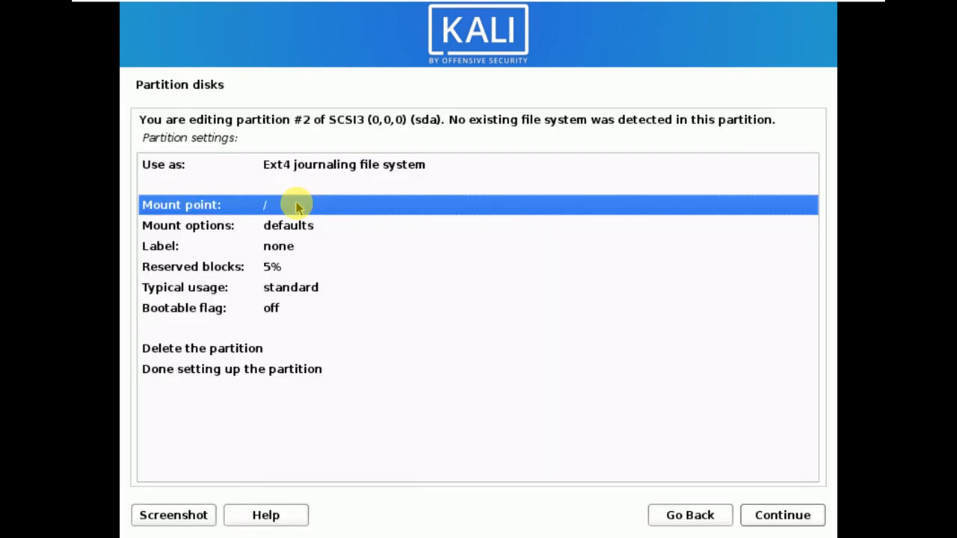
{"action": "key", "text": "Up"}
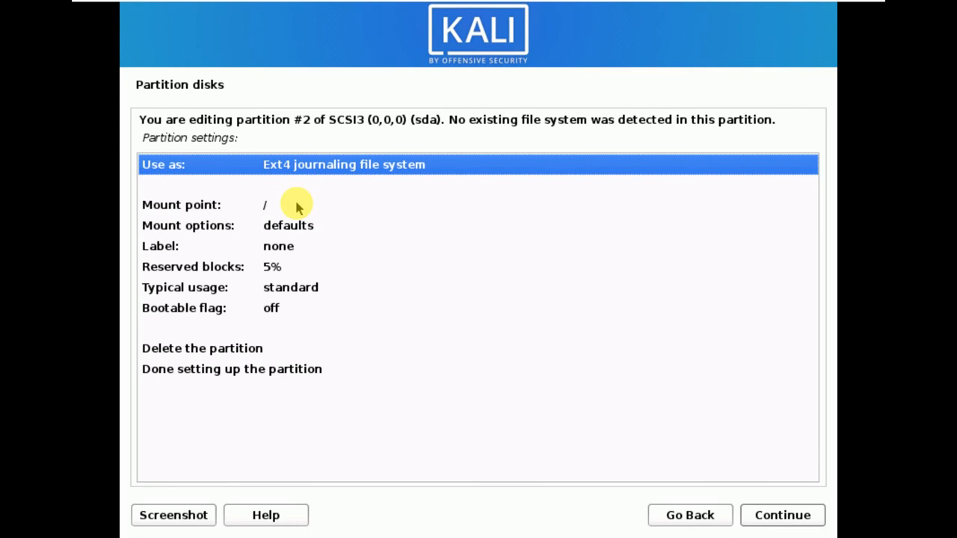
{"action": "key", "text": "Return"}
{"action": "key", "text": "Up"}
{"action": "key", "text": "Up"}
{"action": "key", "text": "Up"}
{"action": "key", "text": "Up"}
{"action": "key", "text": "Up"}
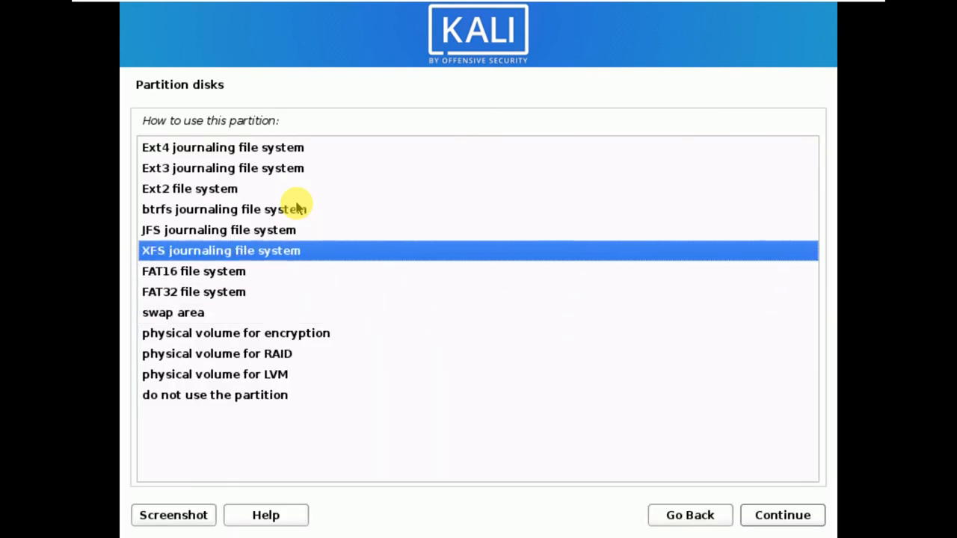
{"action": "key", "text": "Down"}
{"action": "key", "text": "Down"}
{"action": "key", "text": "Down"}
{"action": "key", "text": "Down"}
{"action": "key", "text": "Down"}
{"action": "key", "text": "Down"}
{"action": "key", "text": "Down"}
{"action": "key", "text": "Down"}
{"action": "key", "text": "Down"}
{"action": "key", "text": "Up"}
{"action": "key", "text": "Up"}
{"action": "key", "text": "Up"}
{"action": "key", "text": "Up"}
{"action": "key", "text": "Up"}
{"action": "key", "text": "Up"}
{"action": "key", "text": "Up"}
{"action": "key", "text": "Up"}
{"action": "key", "text": "Up"}
{"action": "key", "text": "Up"}
{"action": "key", "text": "Up"}
{"action": "key", "text": "Up"}
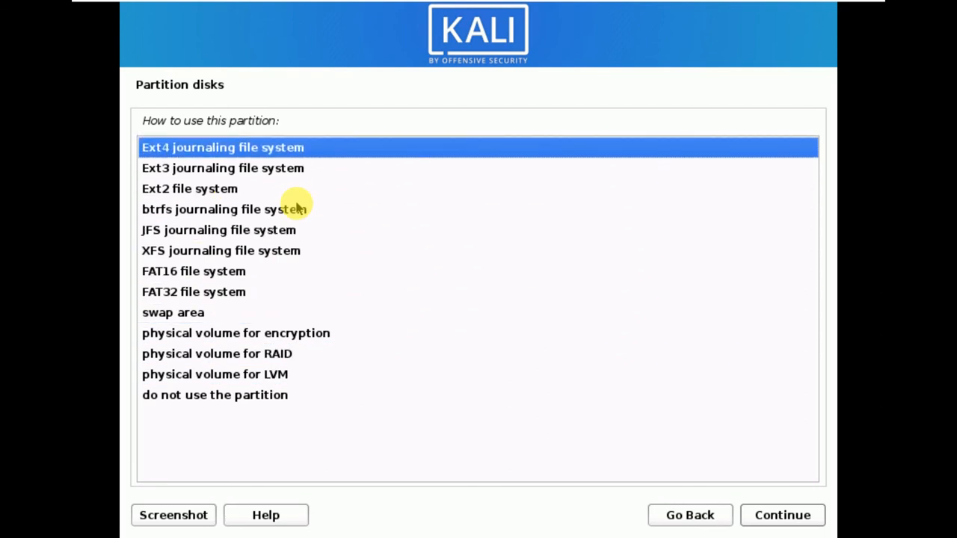
{"action": "key", "text": "Down"}
{"action": "key", "text": "Down"}
{"action": "key", "text": "Down"}
{"action": "key", "text": "Down"}
{"action": "key", "text": "Down"}
{"action": "key", "text": "Down"}
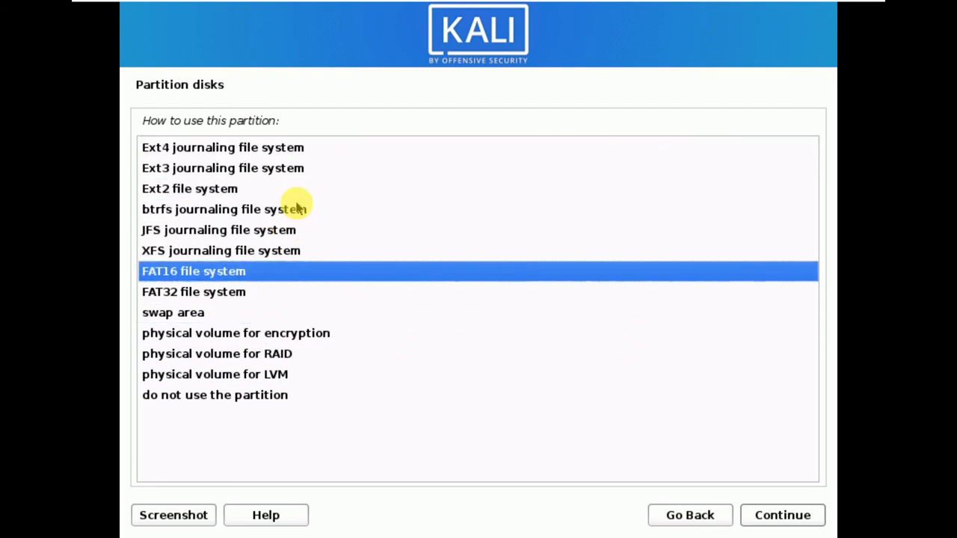
{"action": "key", "text": "Down"}
{"action": "key", "text": "Up"}
{"action": "key", "text": "Up"}
{"action": "key", "text": "Up"}
{"action": "key", "text": "Up"}
{"action": "key", "text": "Up"}
{"action": "key", "text": "Up"}
{"action": "key", "text": "Up"}
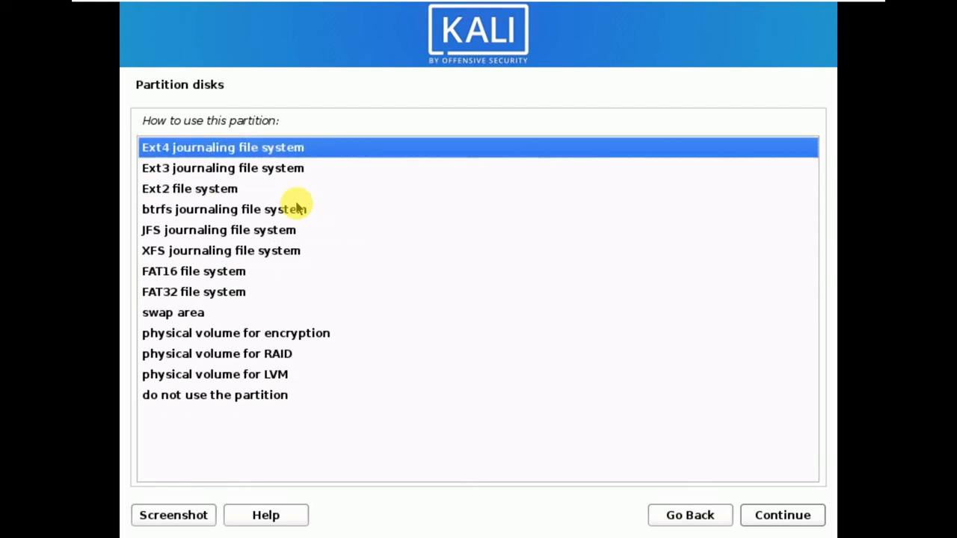
{"action": "key", "text": "Return"}
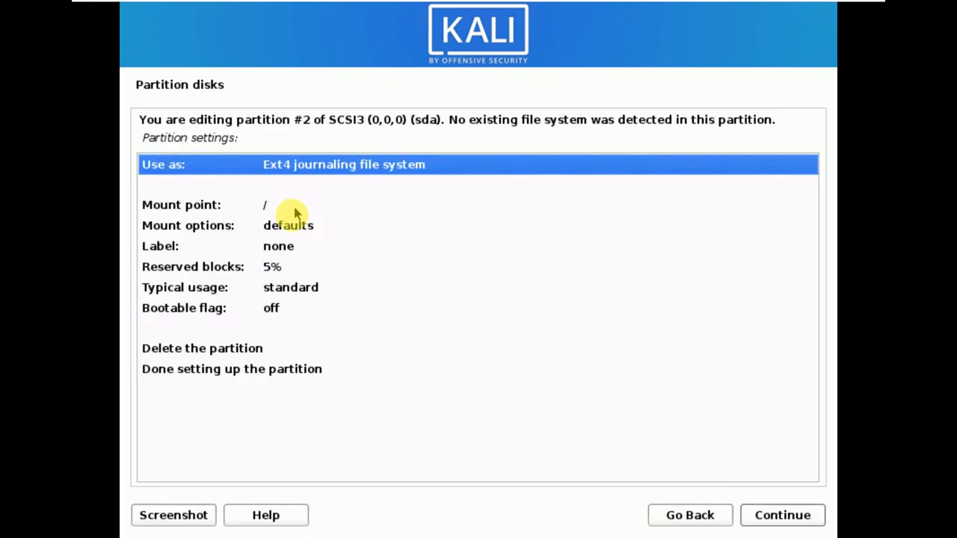
- Turn the bootable flag on and finish setting up partition #2
{"action": "left_click", "coordinate": [270, 307]}
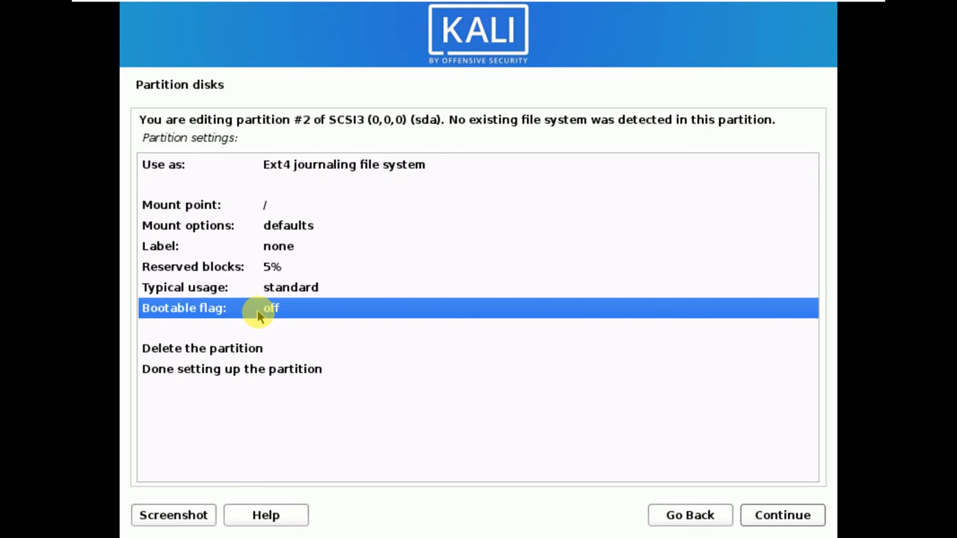
{"action": "double_click", "coordinate": [257, 310]}
{"action": "double_click", "coordinate": [258, 314]}
{"action": "left_click", "coordinate": [258, 314]}
{"action": "double_click", "coordinate": [257, 312]}
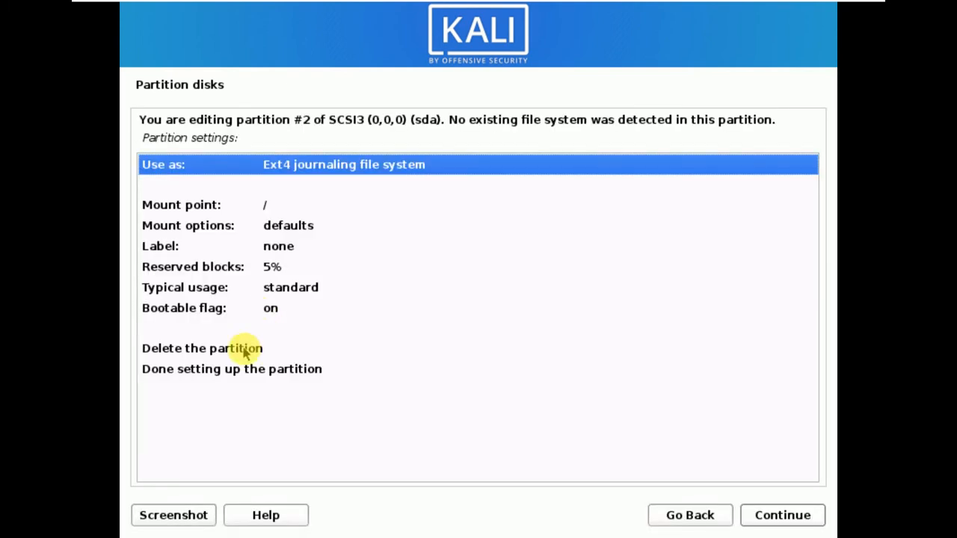
{"action": "left_click", "coordinate": [252, 371]}
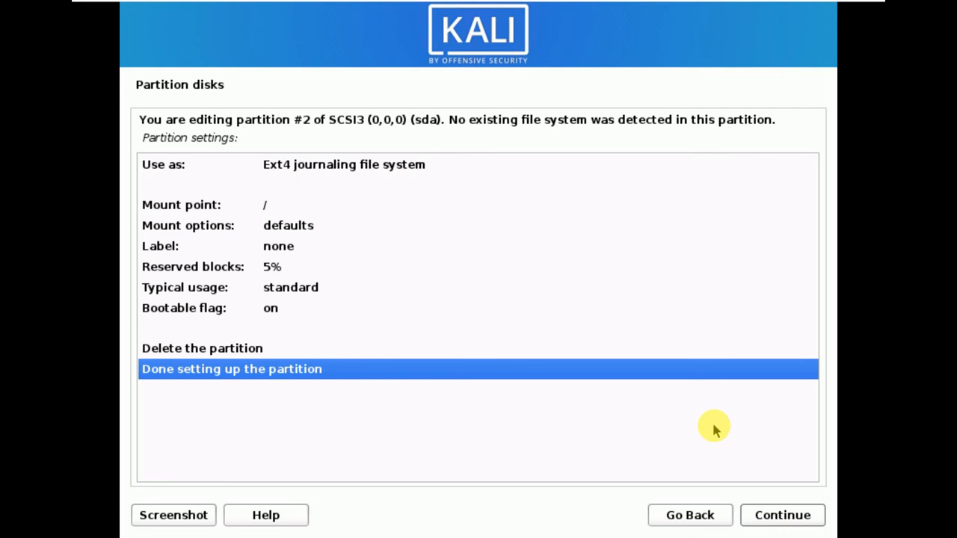
{"action": "key", "text": "Return"}
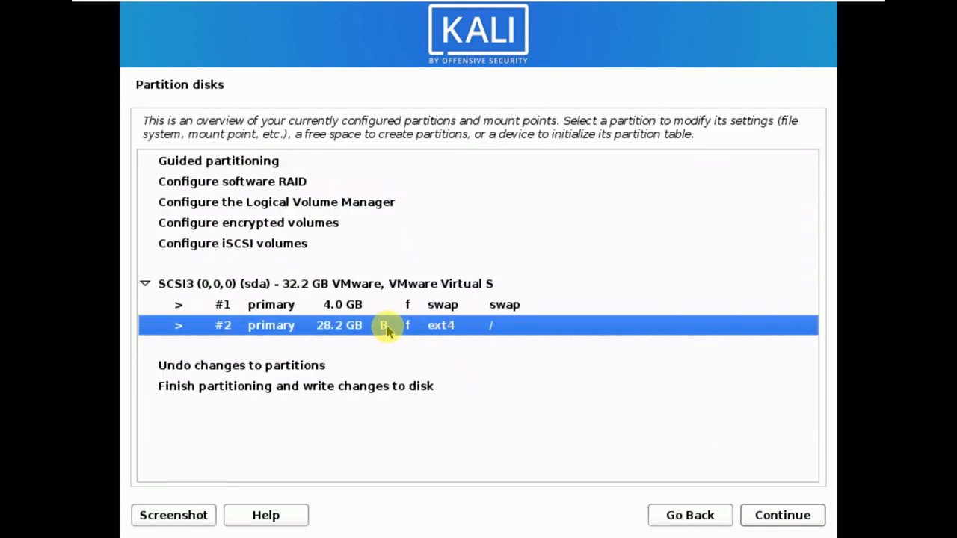
{"action": "left_click", "coordinate": [408, 310]}
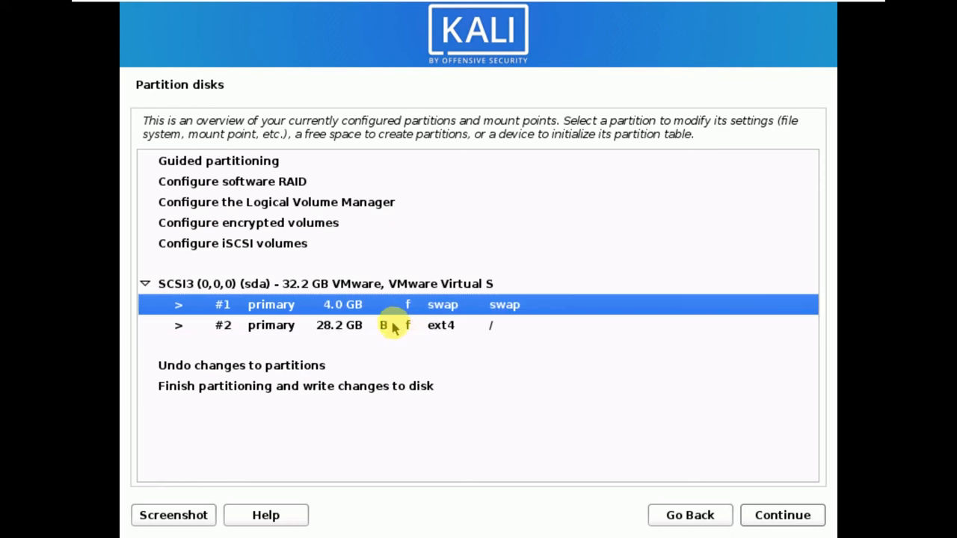
{"action": "left_click", "coordinate": [394, 327]}
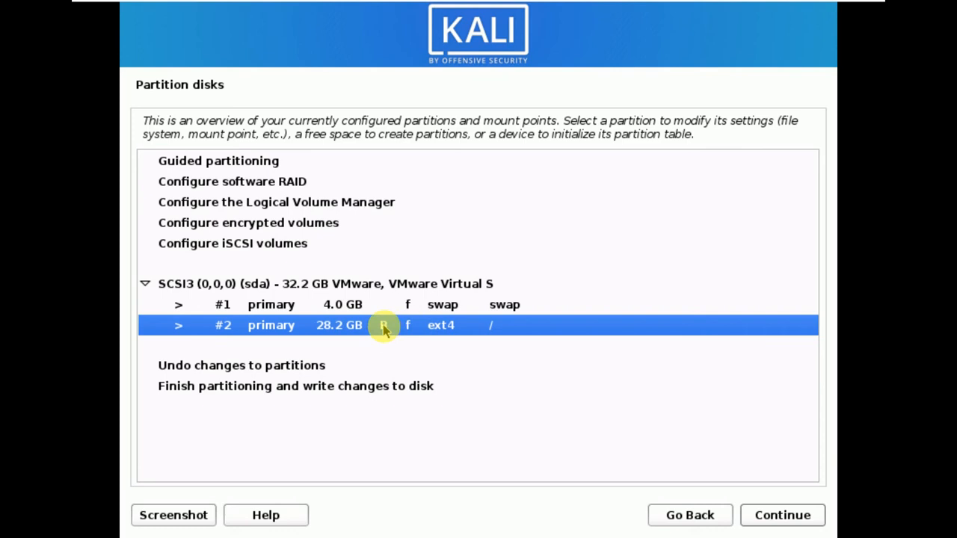
{"action": "left_click", "coordinate": [306, 390]}
{"action": "left_click", "coordinate": [779, 518]}
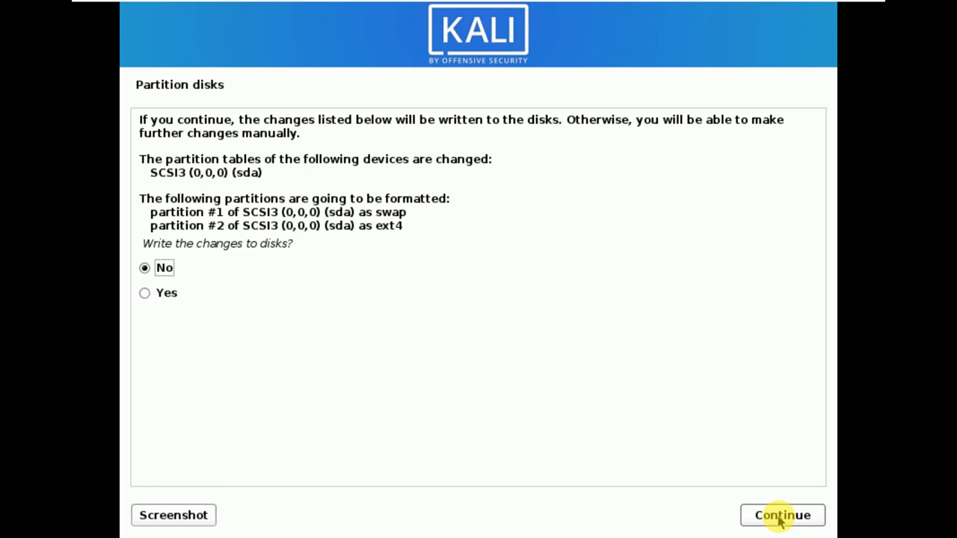
{"action": "left_click", "coordinate": [161, 292]}
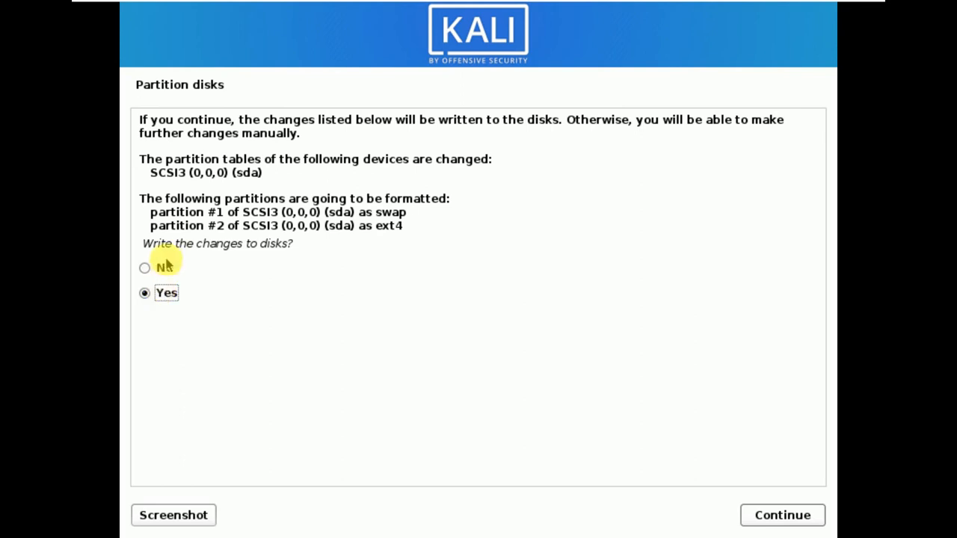
{"action": "left_click", "coordinate": [164, 267]}
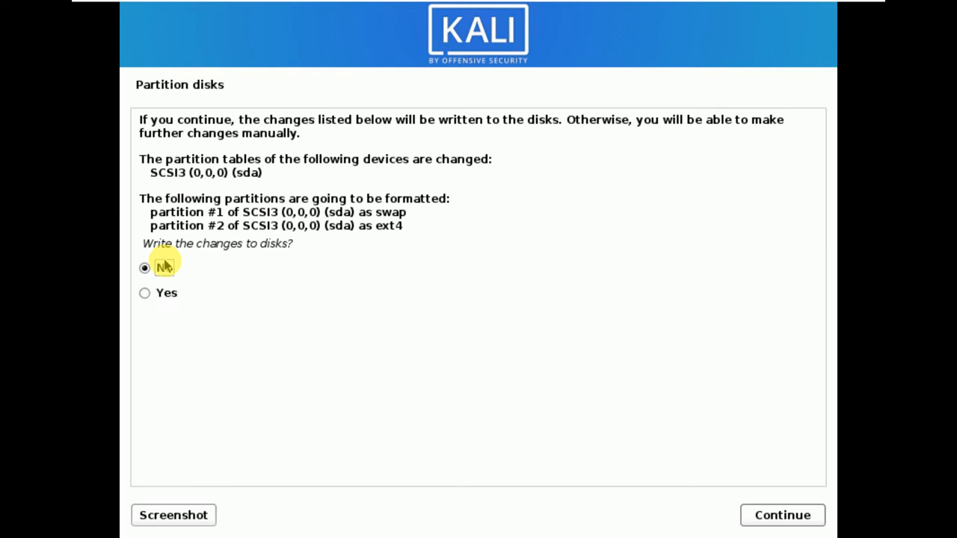
{"action": "left_click", "coordinate": [799, 523]}
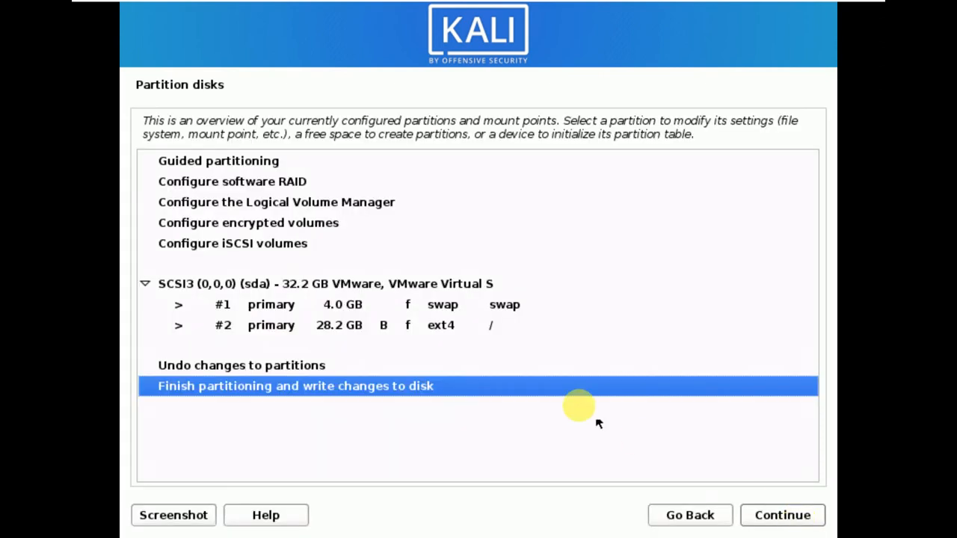
{"action": "left_click", "coordinate": [415, 323]}
{"action": "double_click", "coordinate": [415, 324]}
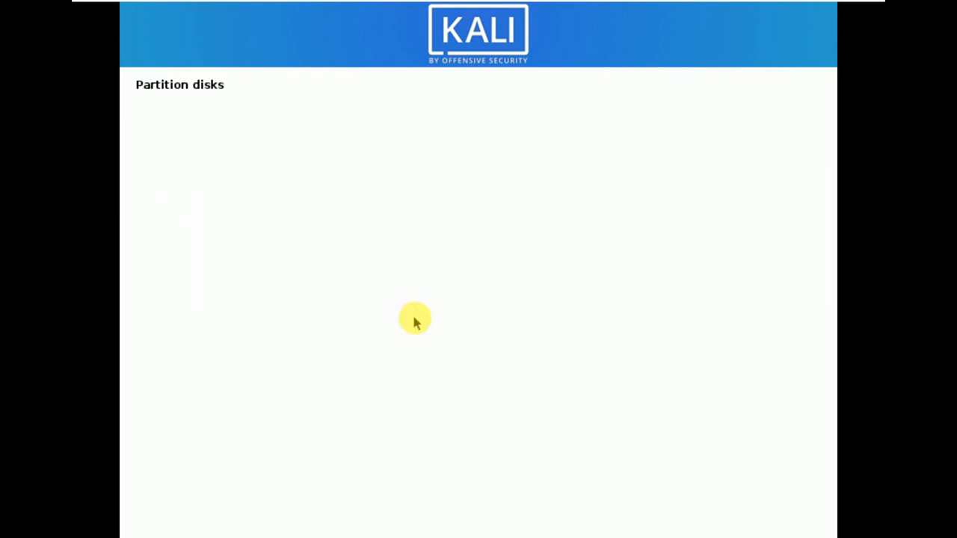
{"action": "key", "text": "Up"}
{"action": "key", "text": "Up"}
{"action": "key", "text": "Up"}
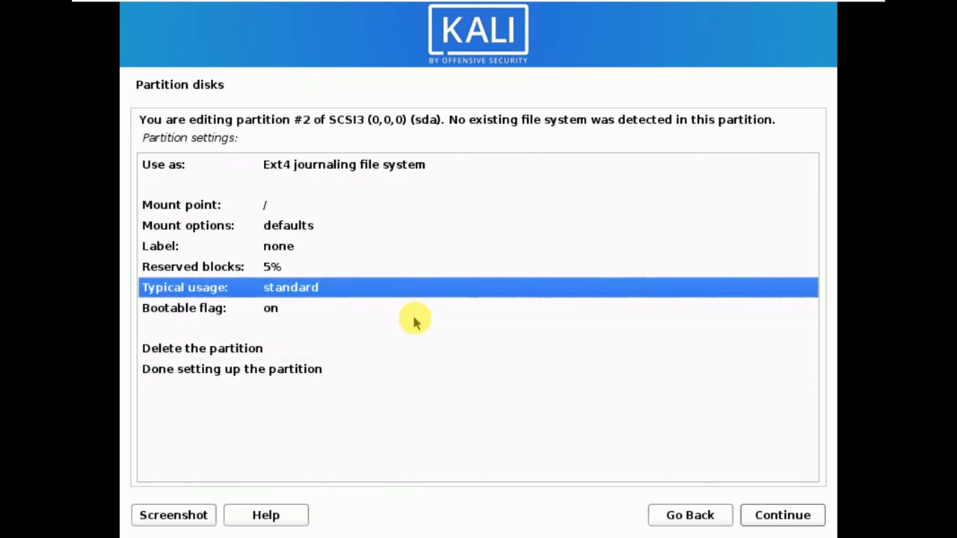
{"action": "key", "text": "Up"}
{"action": "key", "text": "Up"}
{"action": "key", "text": "Up"}
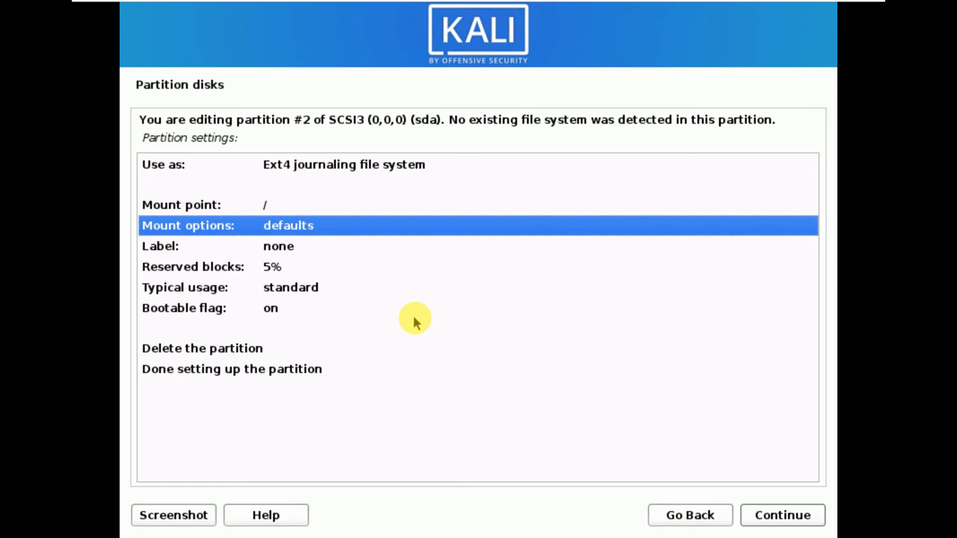
{"action": "key", "text": "Down"}
{"action": "key", "text": "Down"}
{"action": "key", "text": "Down"}
{"action": "key", "text": "Down"}
{"action": "key", "text": "Down"}
{"action": "key", "text": "Down"}
{"action": "key", "text": "Down"}
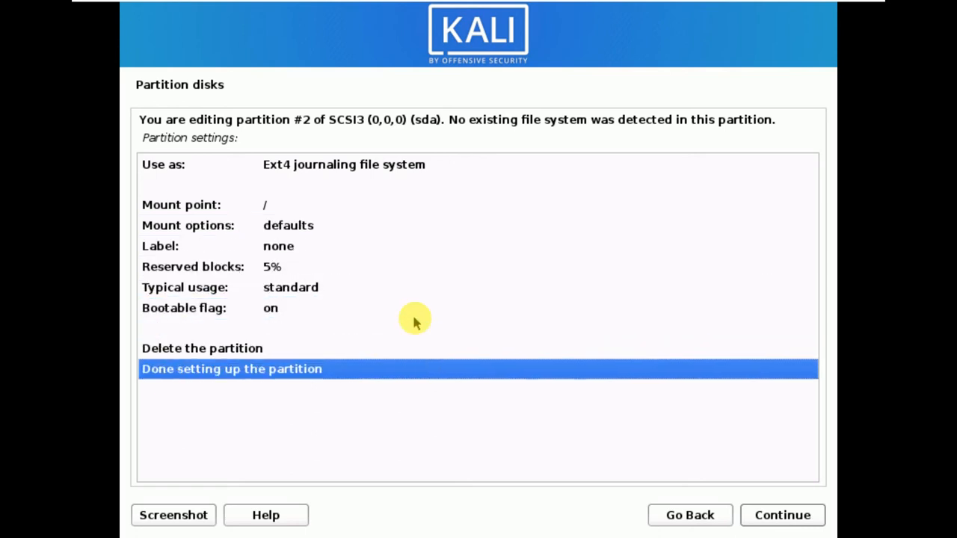
{"action": "key", "text": "Up"}
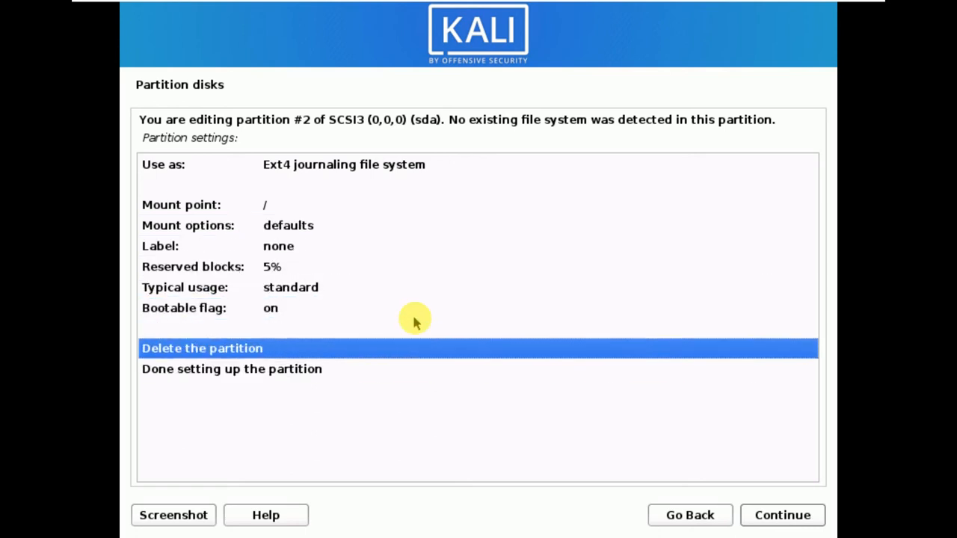
{"action": "key", "text": "Down"}
{"action": "key", "text": "Up"}
{"action": "key", "text": "Up"}
{"action": "key", "text": "Up"}
{"action": "key", "text": "Up"}
{"action": "key", "text": "Up"}
{"action": "key", "text": "Up"}
{"action": "key", "text": "Up"}
{"action": "key", "text": "Down"}
{"action": "key", "text": "Return"}
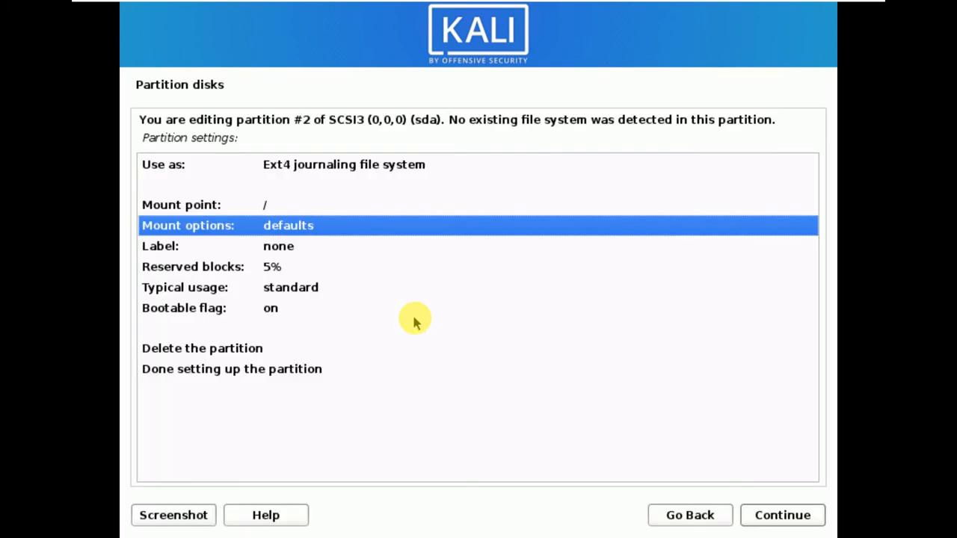
{"action": "key", "text": "Down"}
{"action": "key", "text": "Return"}
{"action": "key", "text": "Return"}
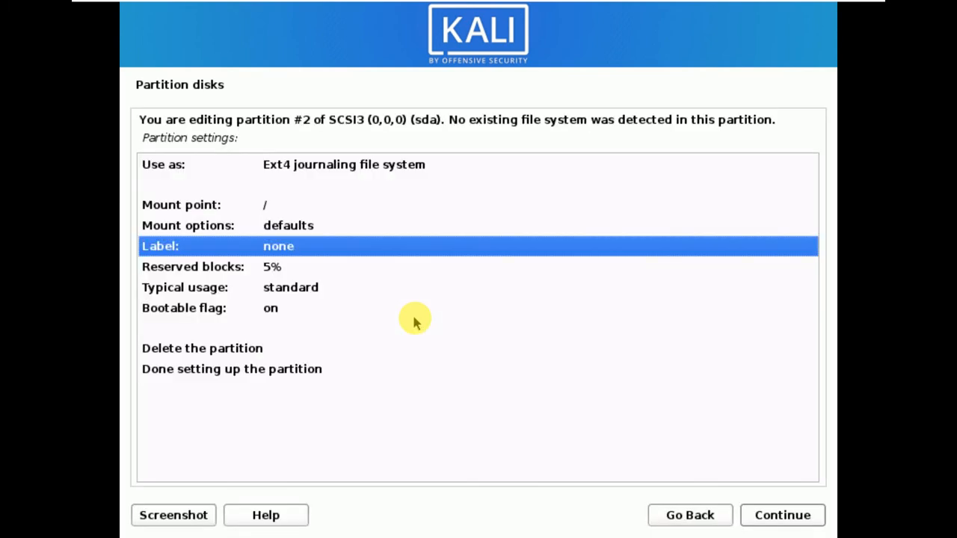
{"action": "key", "text": "Down"}
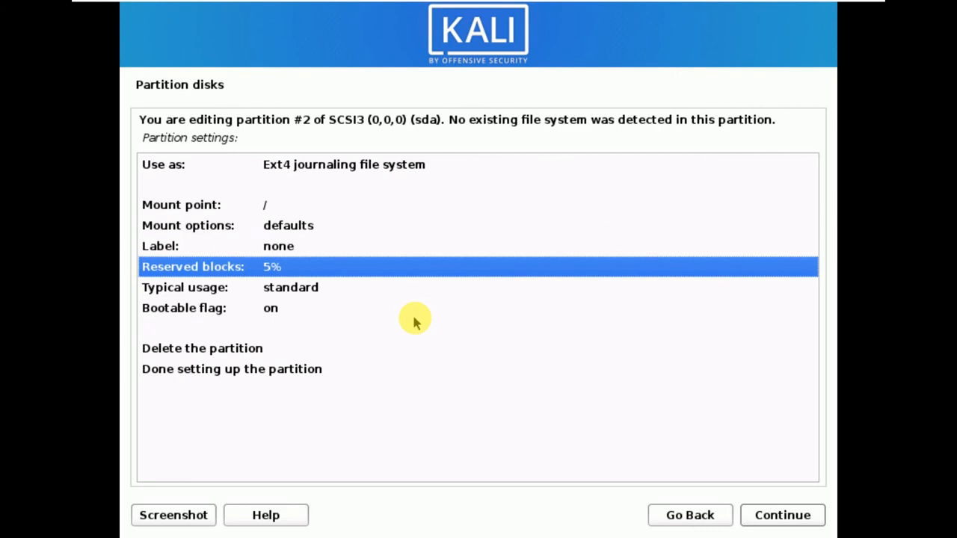
{"action": "key", "text": "Down"}
{"action": "key", "text": "Down"}
{"action": "key", "text": "Down"}
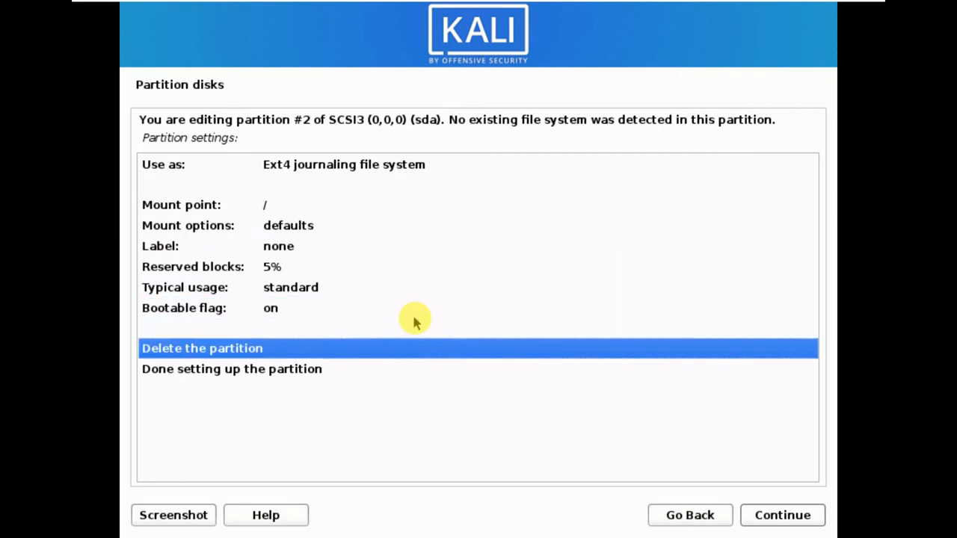
{"action": "key", "text": "Down"}
{"action": "key", "text": "Return"}
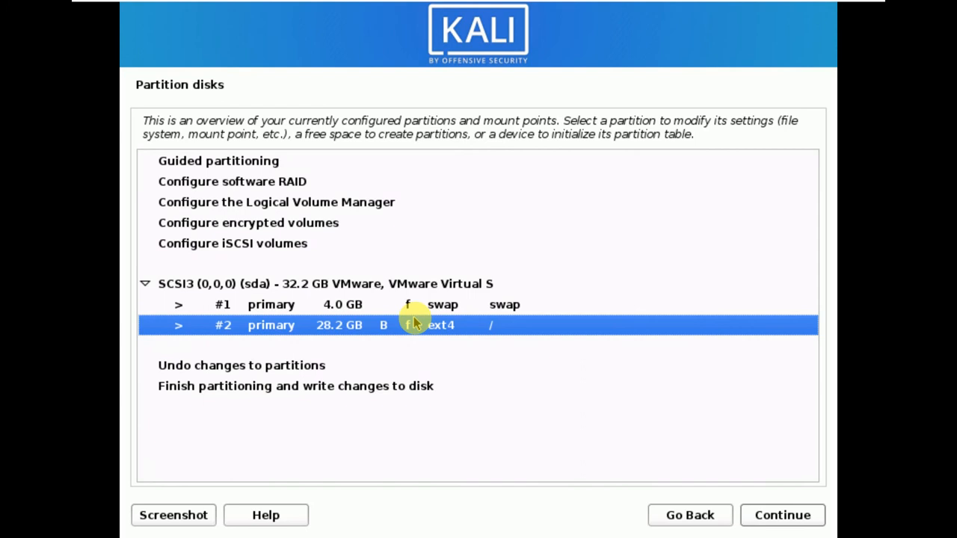
- Finish partitioning and confirm writing the swap and ext4 partitions to disk
{"action": "key", "text": "Down"}
{"action": "key", "text": "Down"}
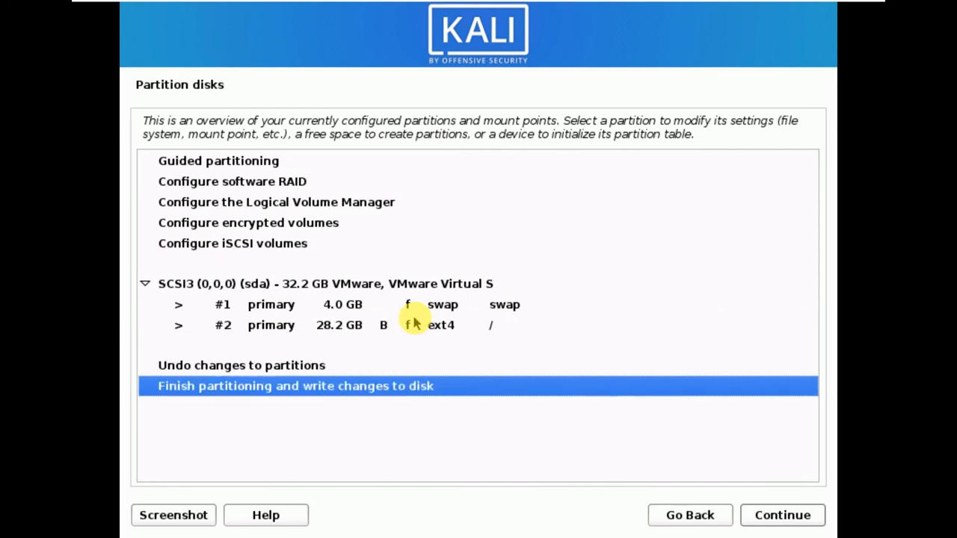
{"action": "key", "text": "Up"}
{"action": "key", "text": "Up"}
{"action": "key", "text": "Up"}
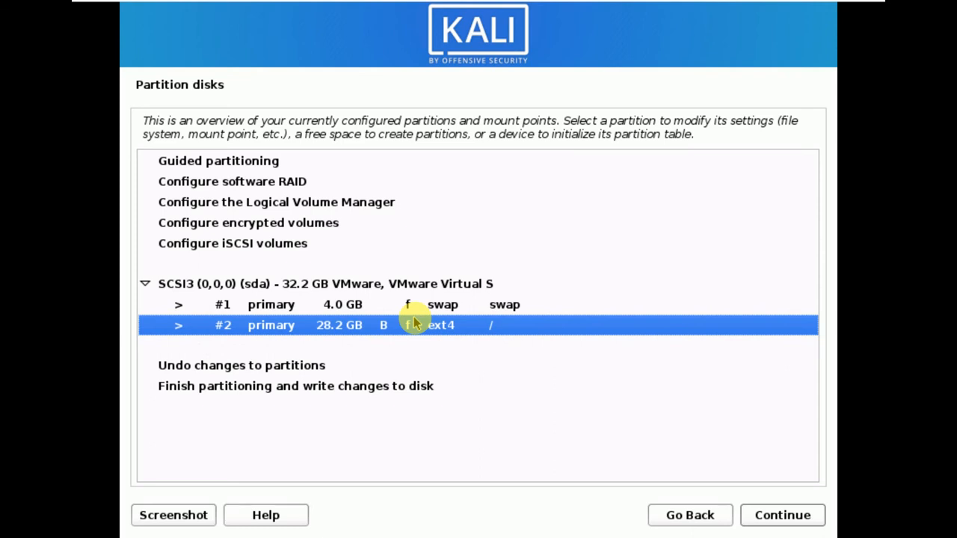
{"action": "key", "text": "Down"}
{"action": "key", "text": "Down"}
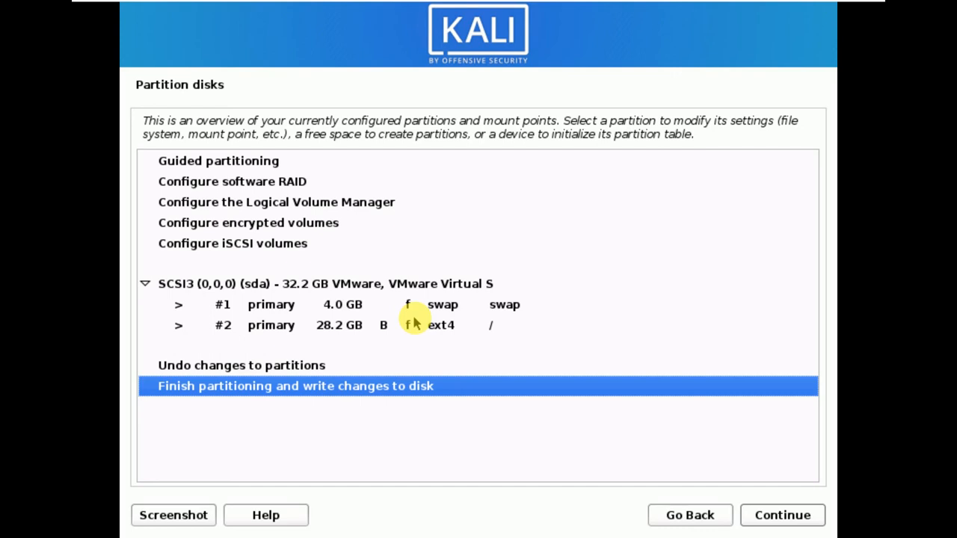
{"action": "key", "text": "Return"}
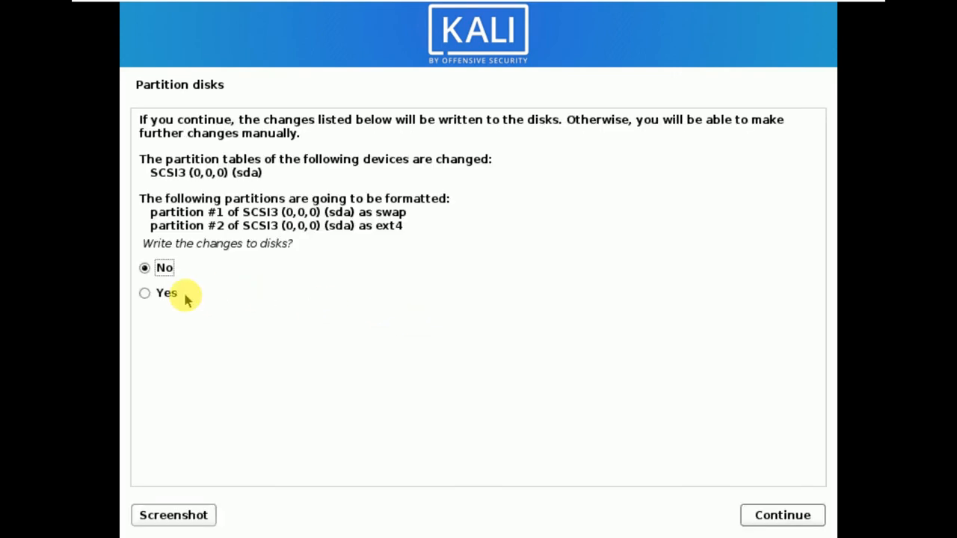
{"action": "left_click", "coordinate": [147, 296]}
{"action": "key", "text": "Return"}
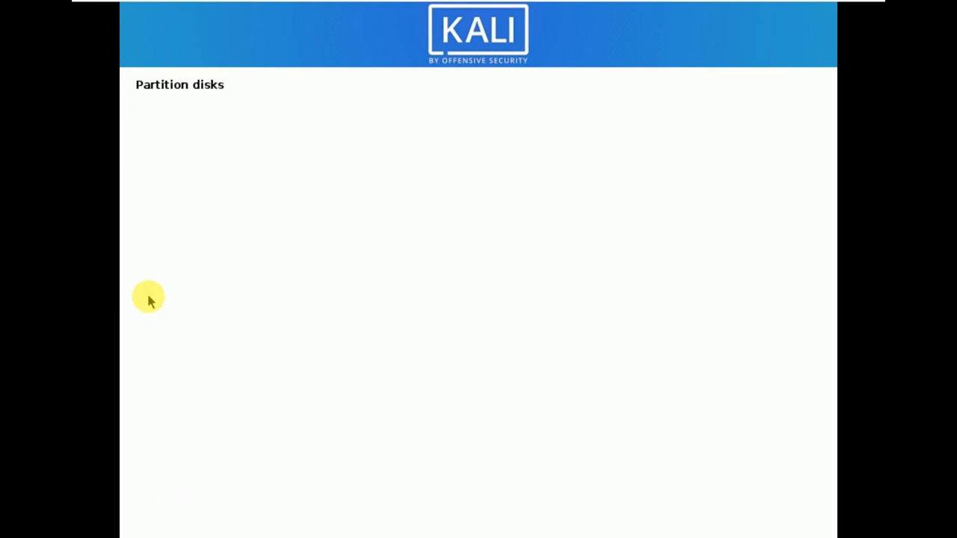
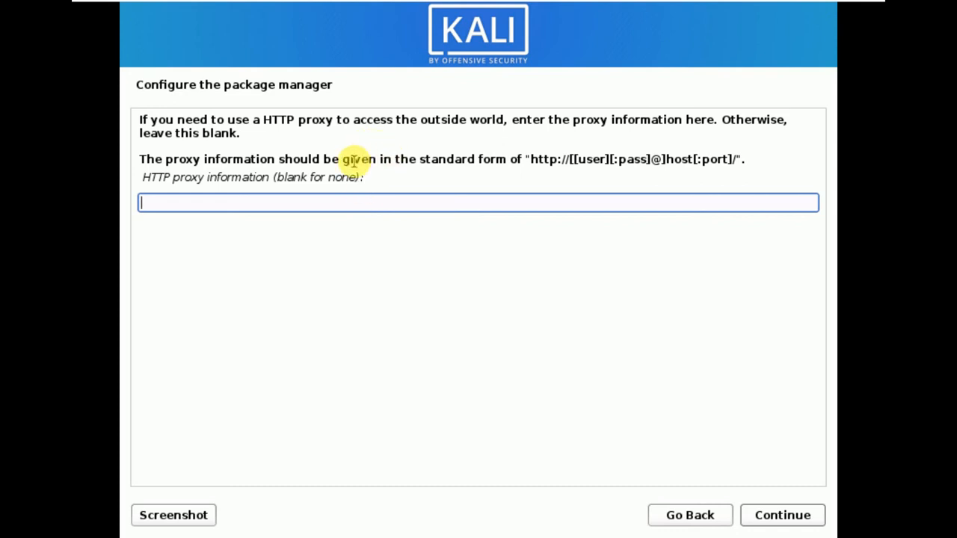
- Leave the HTTP proxy field blank and continue so the installer scans the mirror
{"action": "left_click_drag", "start_coordinate": [179, 184], "coordinate": [356, 180]}
{"action": "left_click", "coordinate": [335, 198]}
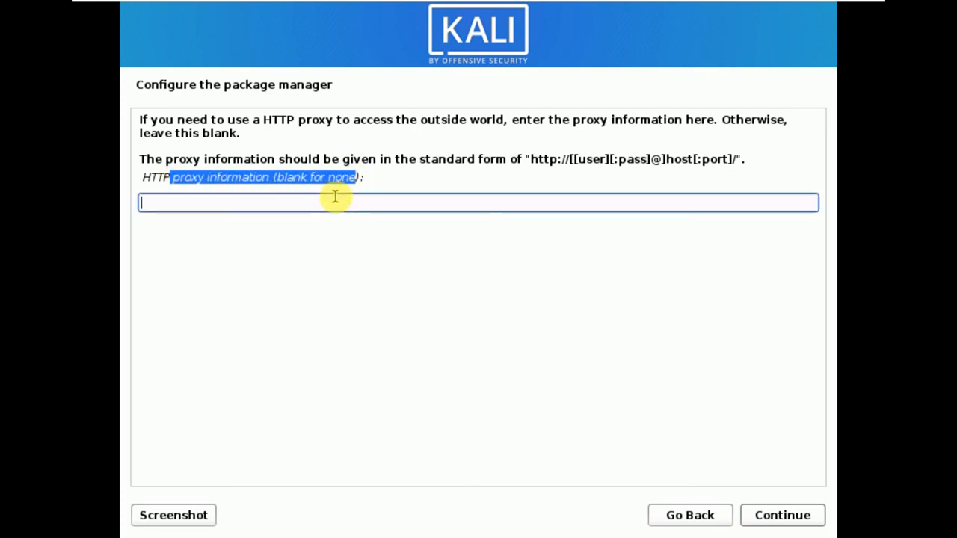
{"action": "left_click", "coordinate": [785, 515]}
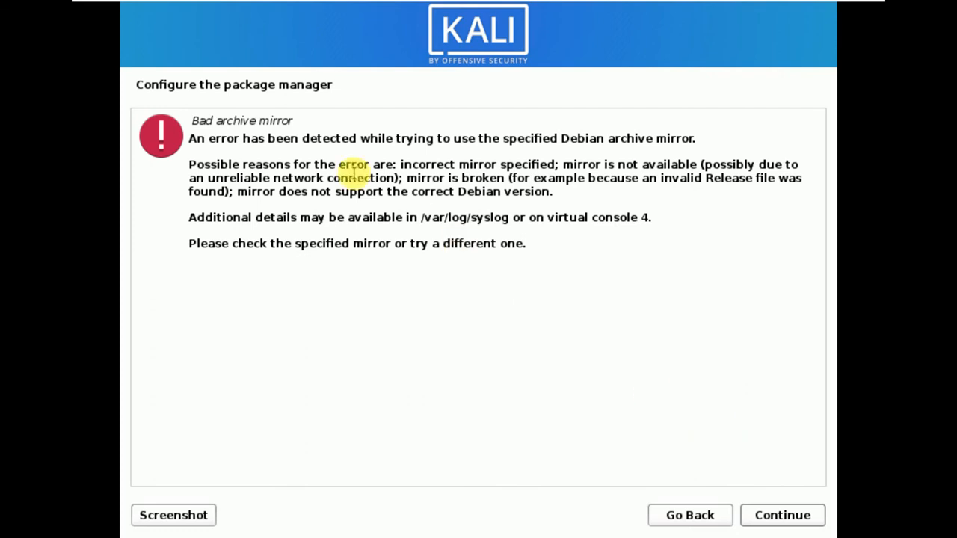
- Leave full screen, check the host's Wi-Fi connection, then return the VM to full screen
{"action": "mouse_move", "coordinate": [458, 3]}
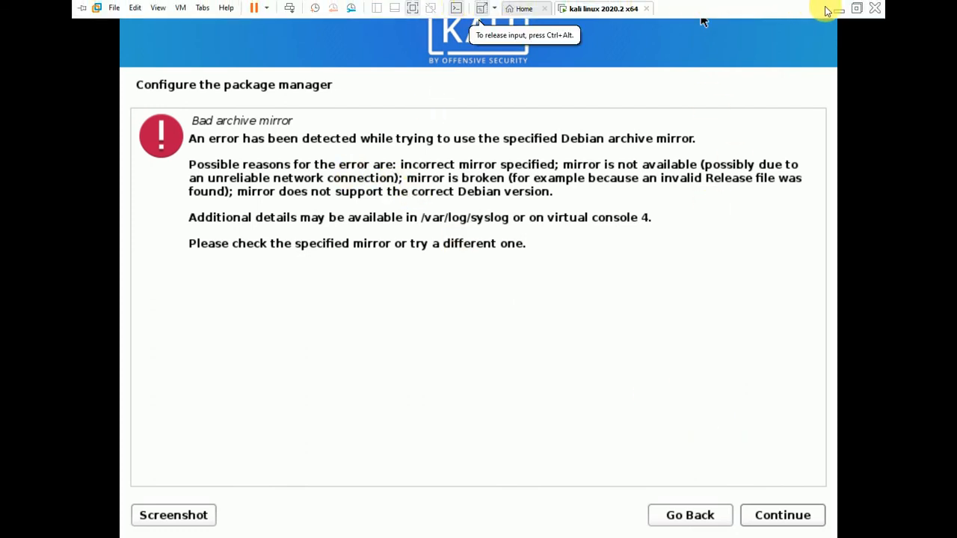
{"action": "left_click", "coordinate": [856, 8]}
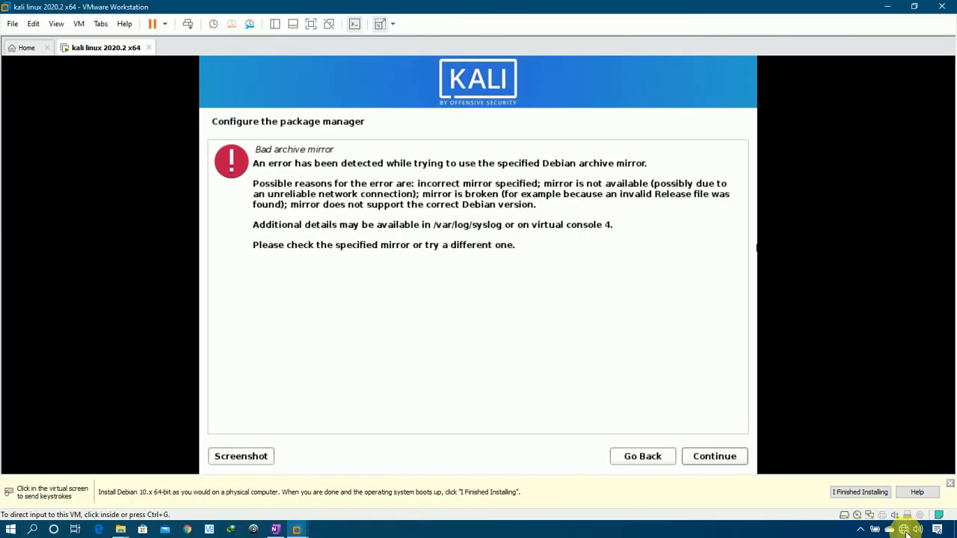
{"action": "left_click", "coordinate": [904, 529]}
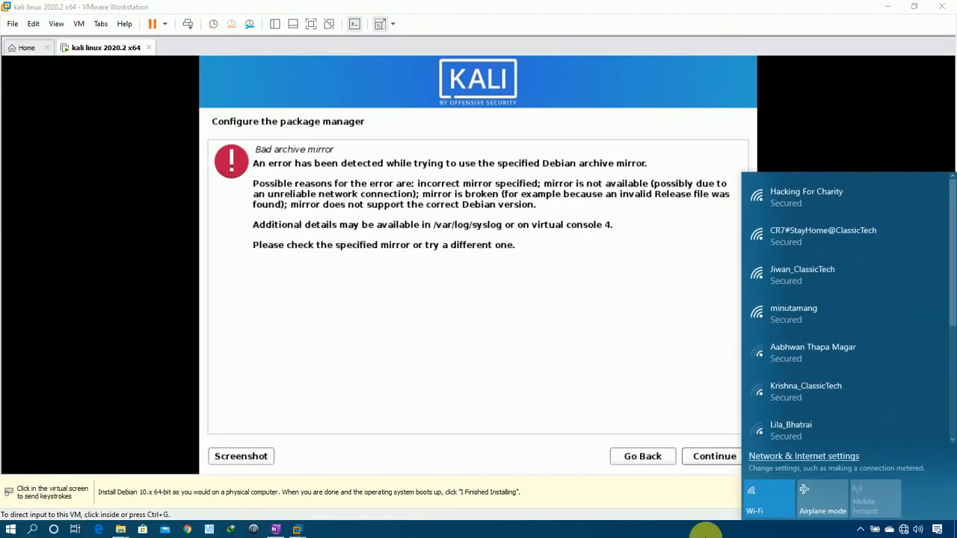
{"action": "left_click", "coordinate": [699, 524]}
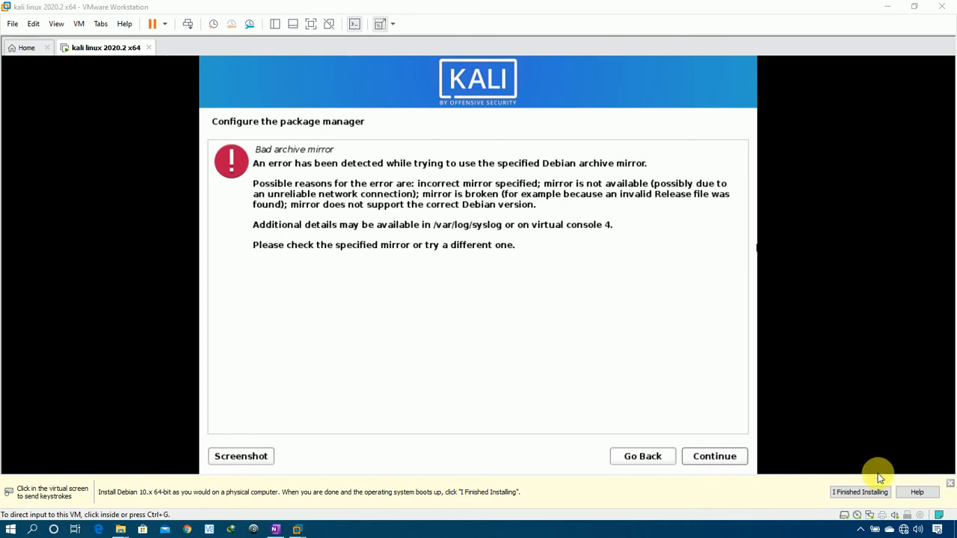
{"action": "left_click", "coordinate": [309, 24]}
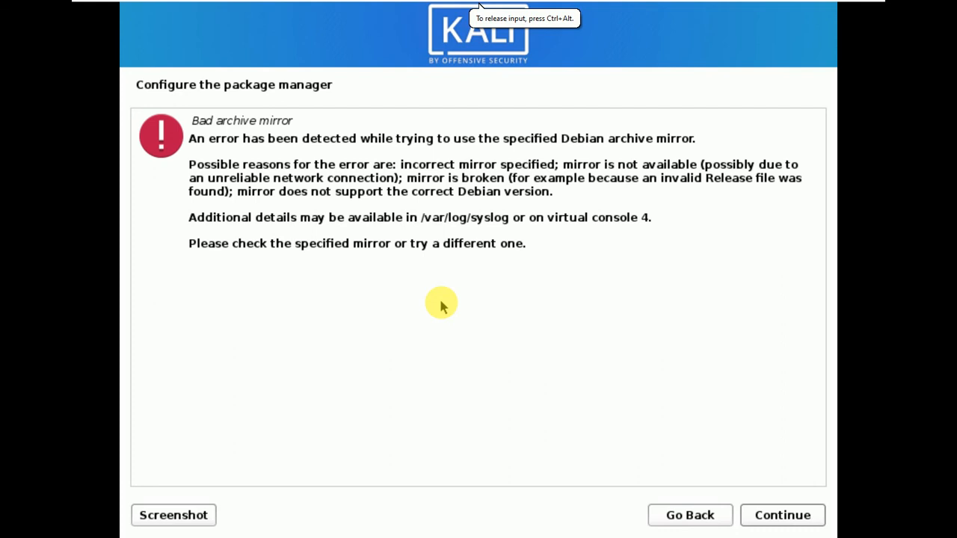
- Retry with a manually entered mirror, http.kali.org with directory /kali and no proxy
{"action": "left_click", "coordinate": [764, 521]}
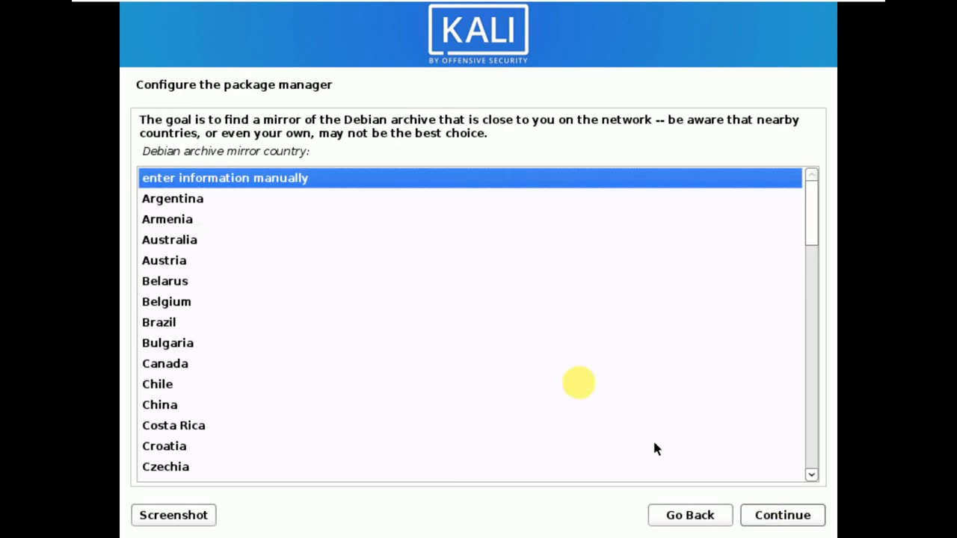
{"action": "double_click", "coordinate": [280, 178]}
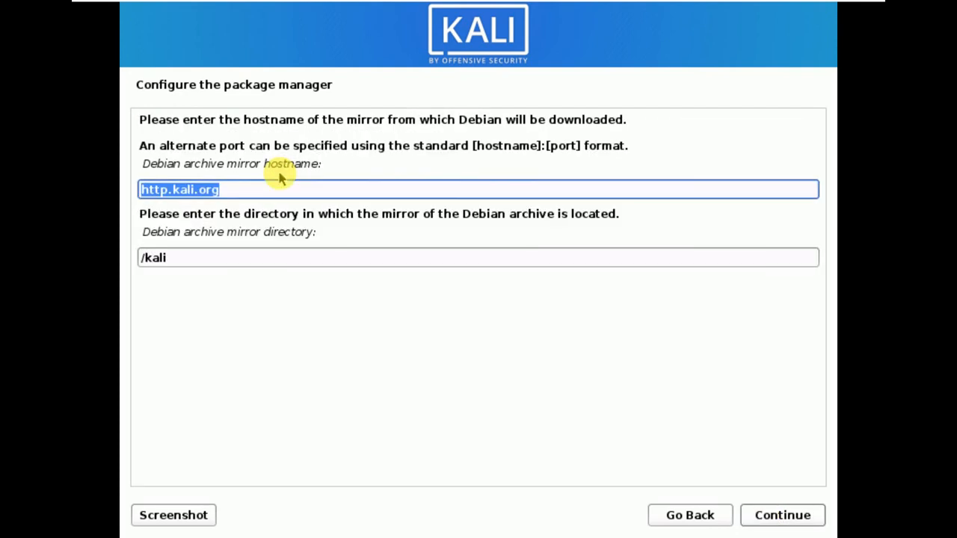
{"action": "key", "text": "Tab"}
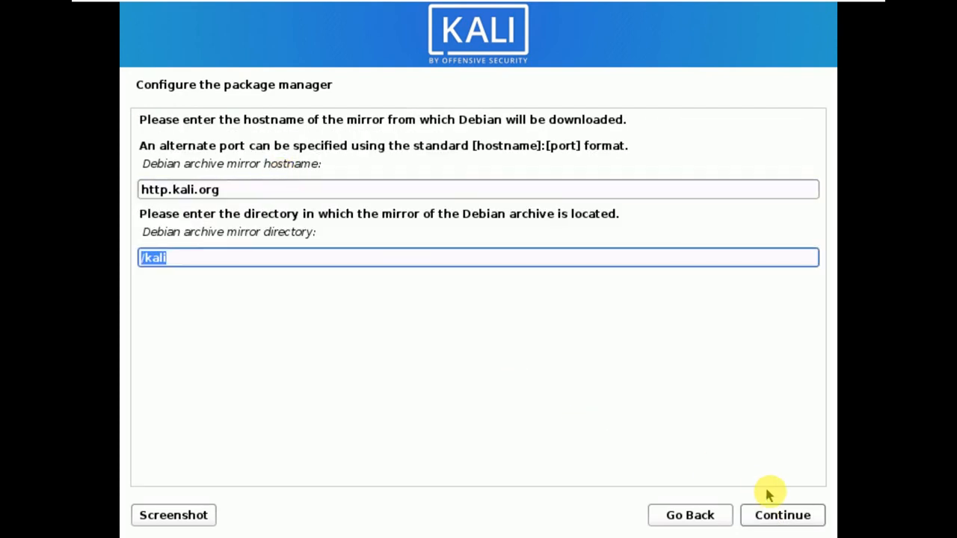
{"action": "left_click", "coordinate": [774, 521]}
{"action": "left_click", "coordinate": [783, 519]}
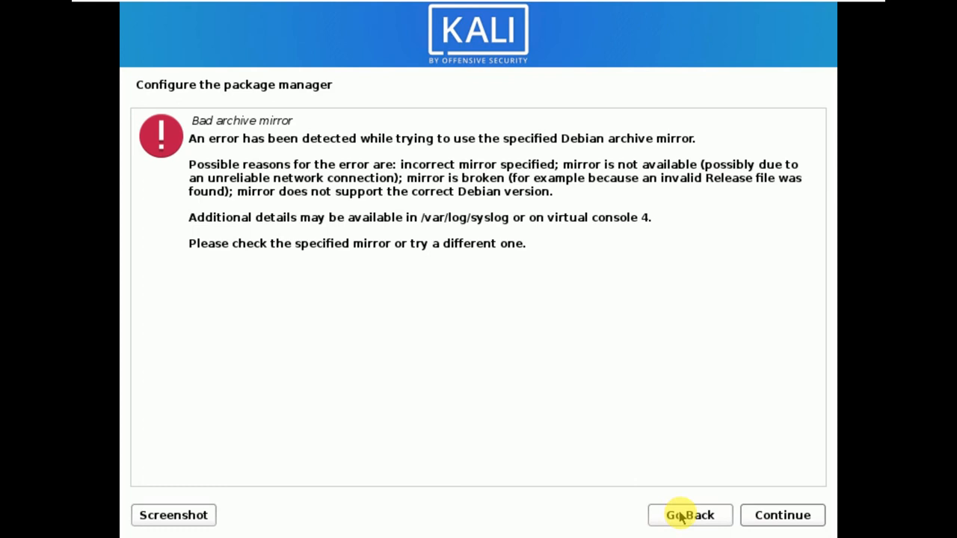
- Go back from the mirror error and continue installing without a network mirror
{"action": "left_click", "coordinate": [682, 516]}
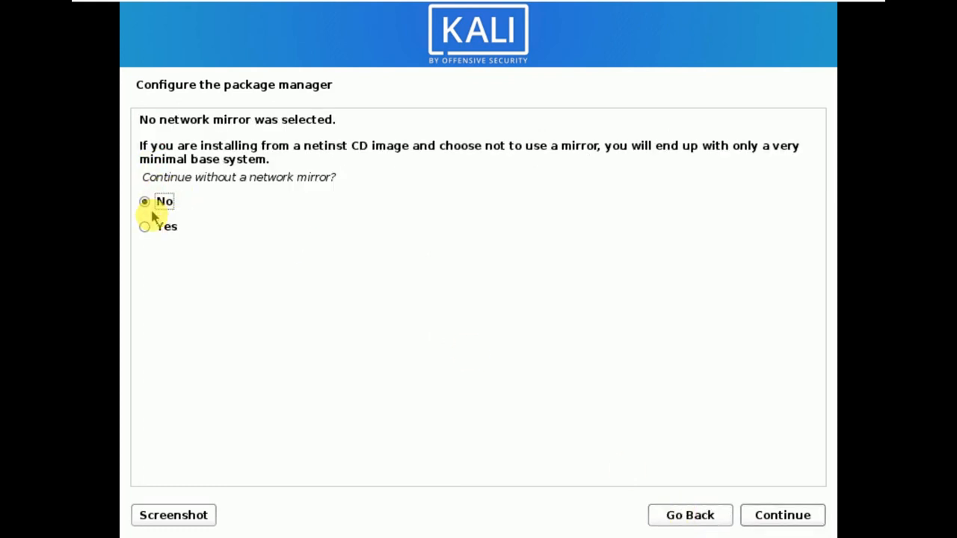
{"action": "left_click", "coordinate": [150, 225]}
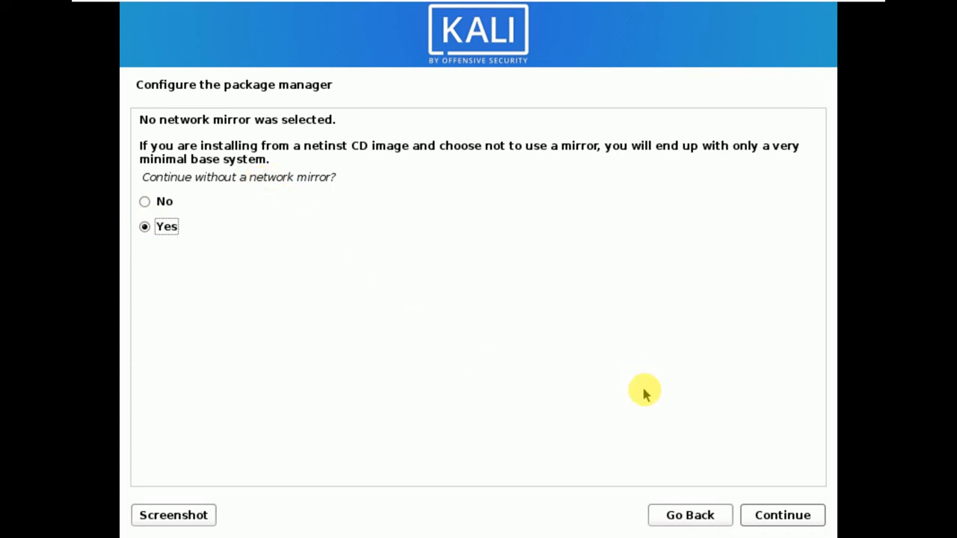
{"action": "left_click", "coordinate": [806, 516]}
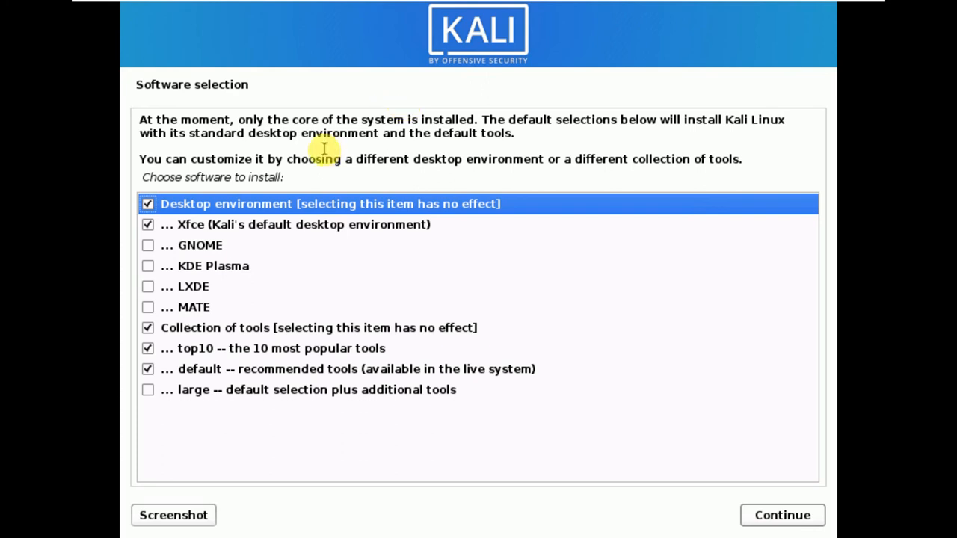
- Mark the GNOME, KDE Plasma, LXDE and MATE desktops for installation
{"action": "left_click", "coordinate": [186, 246]}
{"action": "left_click", "coordinate": [186, 245]}
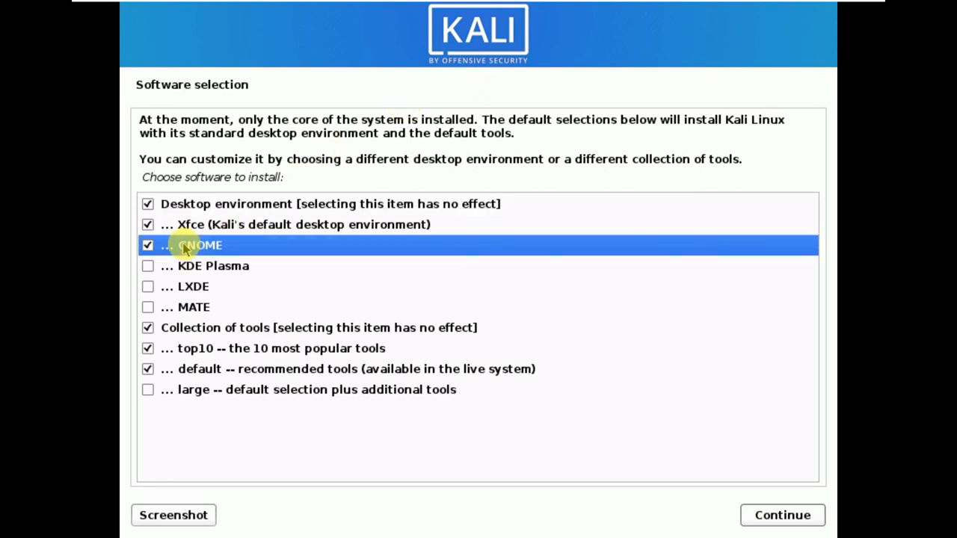
{"action": "left_click", "coordinate": [149, 267]}
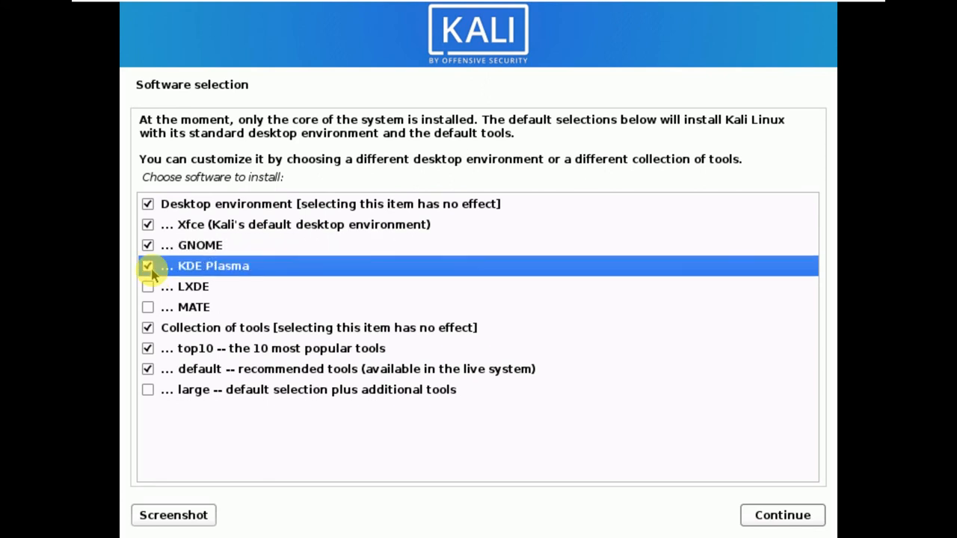
{"action": "left_click", "coordinate": [162, 288]}
{"action": "left_click", "coordinate": [157, 290]}
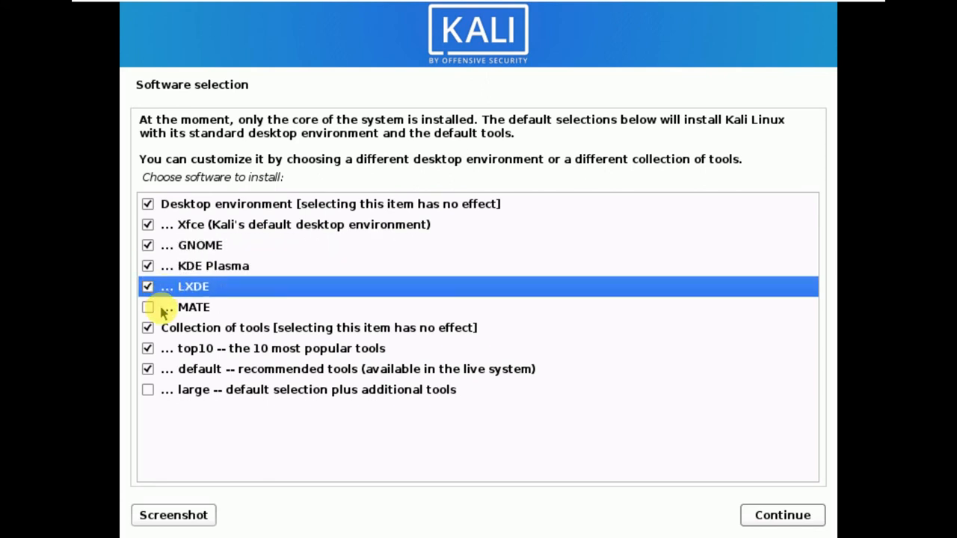
{"action": "left_click", "coordinate": [163, 313]}
{"action": "left_click", "coordinate": [163, 312]}
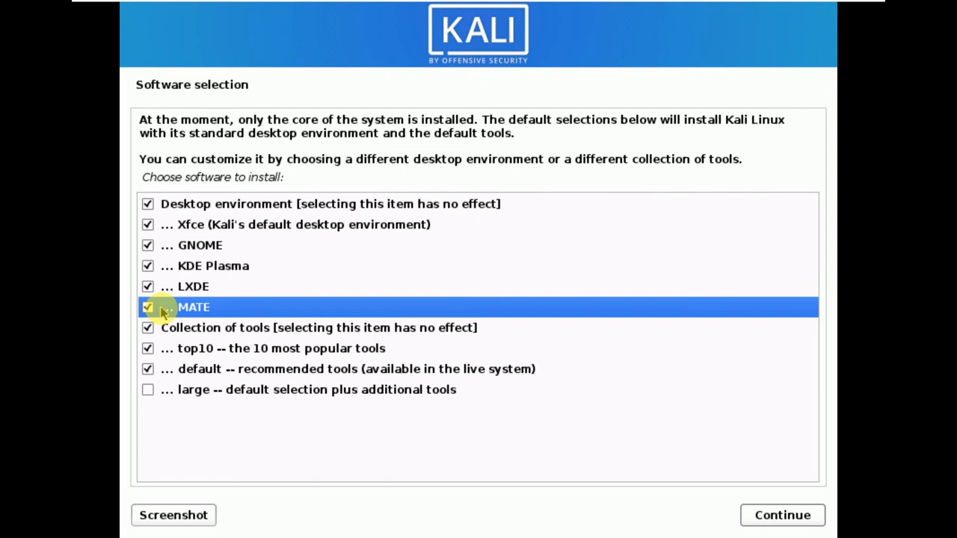
{"action": "left_click", "coordinate": [163, 312]}
- Unmark MATE, LXDE, KDE Plasma and GNOME again
{"action": "key", "text": "Up"}
{"action": "key", "text": "space"}
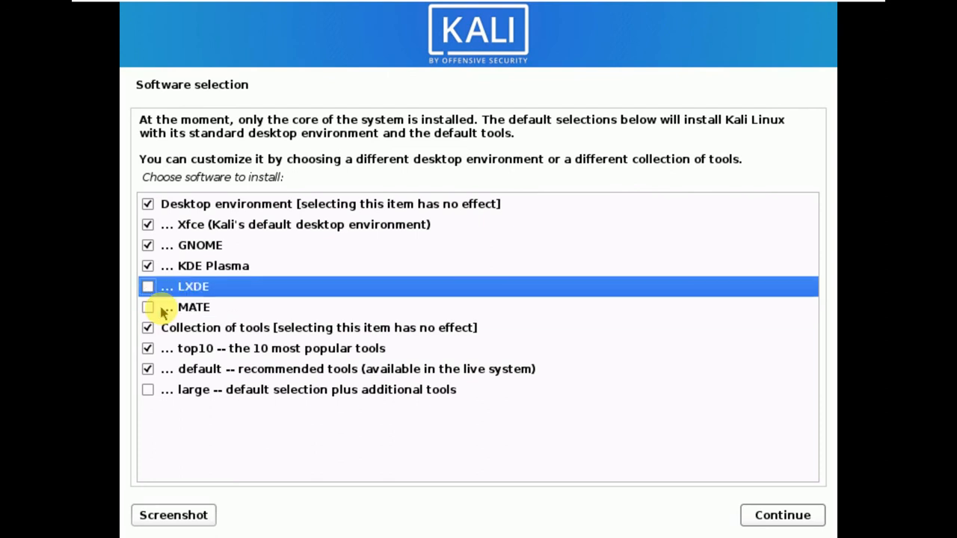
{"action": "key", "text": "Up"}
{"action": "key", "text": "space"}
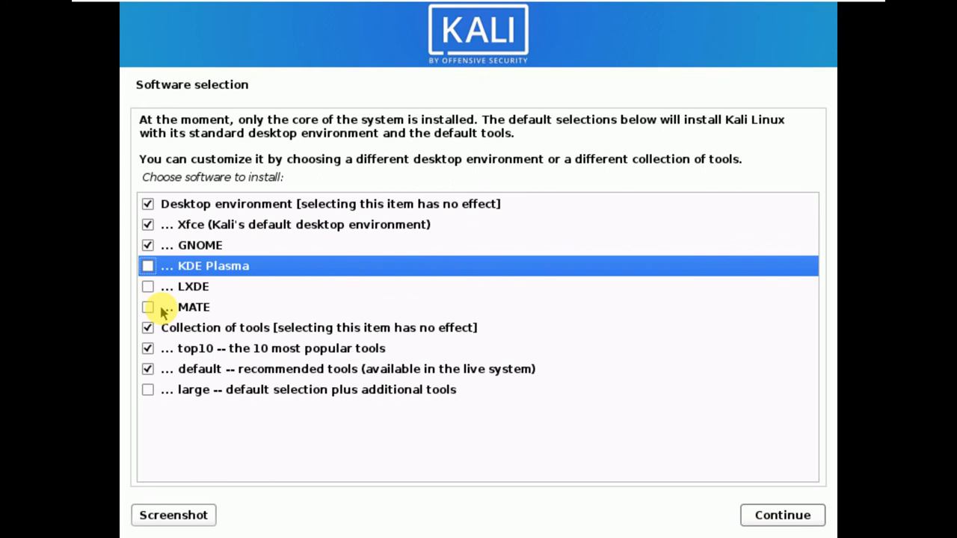
{"action": "left_click", "coordinate": [182, 246]}
{"action": "key", "text": "space"}
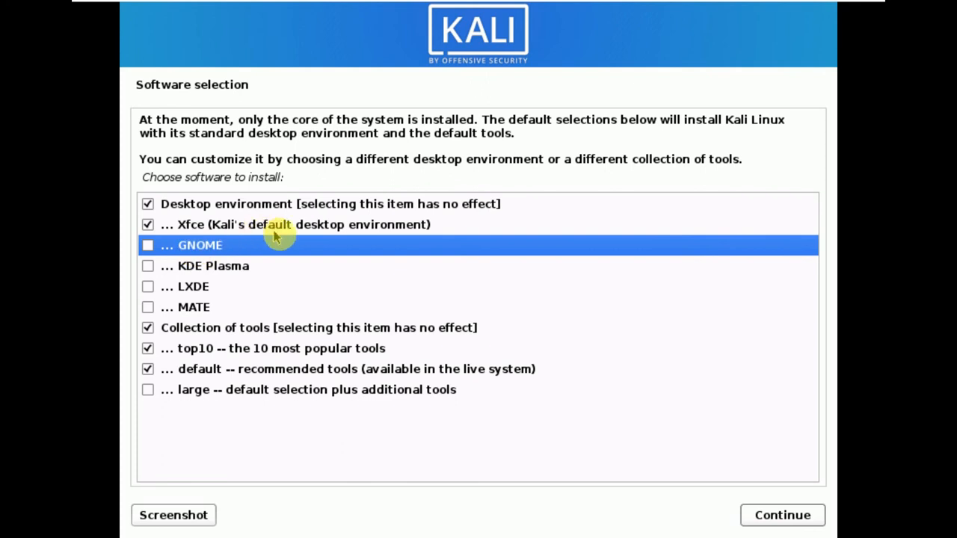
- Toggle GNOME on and off, leaving Xfce plus the top10 and default tool collections
{"action": "left_click", "coordinate": [278, 225]}
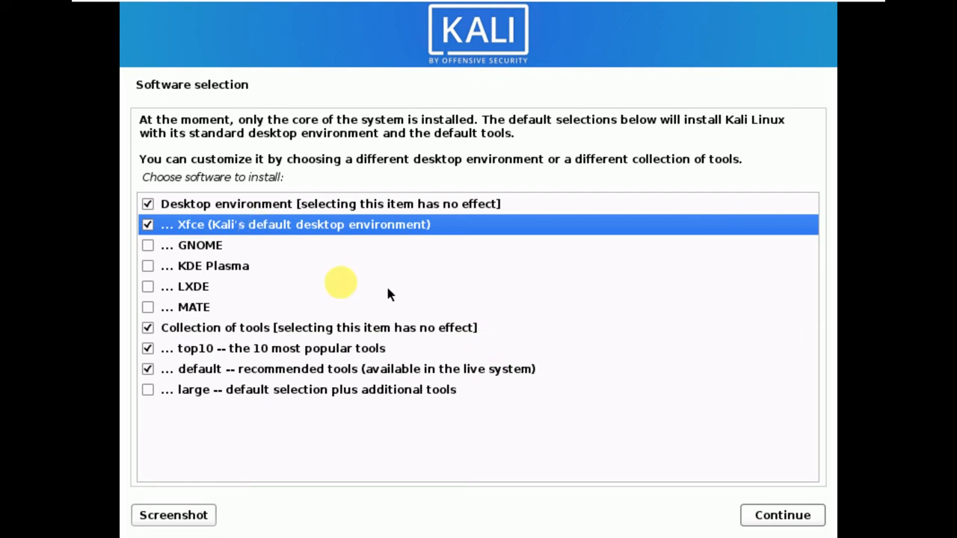
{"action": "left_click", "coordinate": [147, 245]}
{"action": "left_click", "coordinate": [147, 267]}
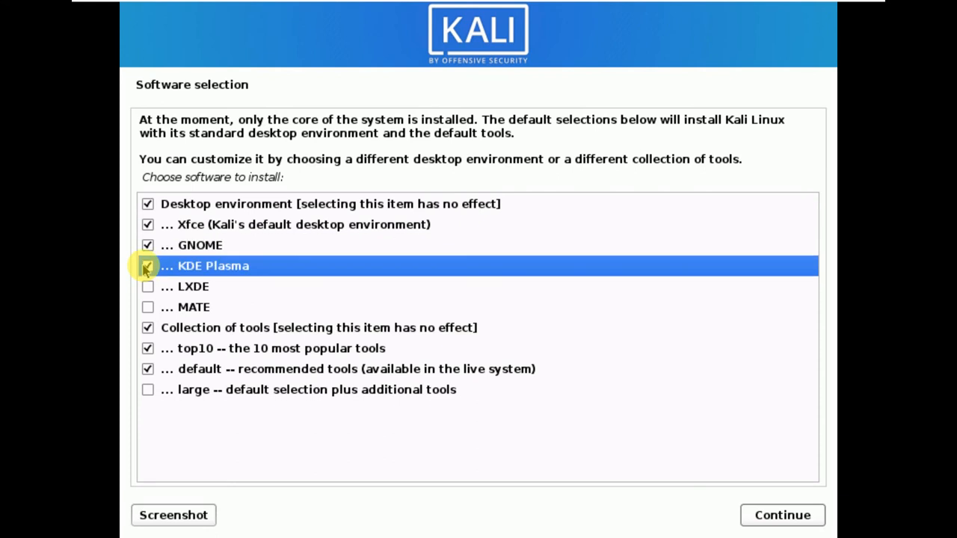
{"action": "left_click", "coordinate": [148, 245]}
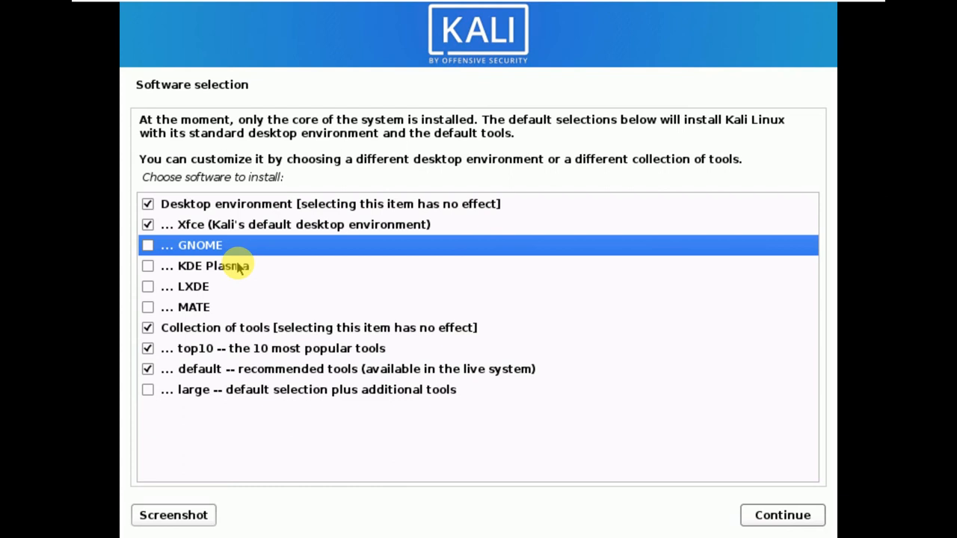
{"action": "left_click", "coordinate": [210, 265]}
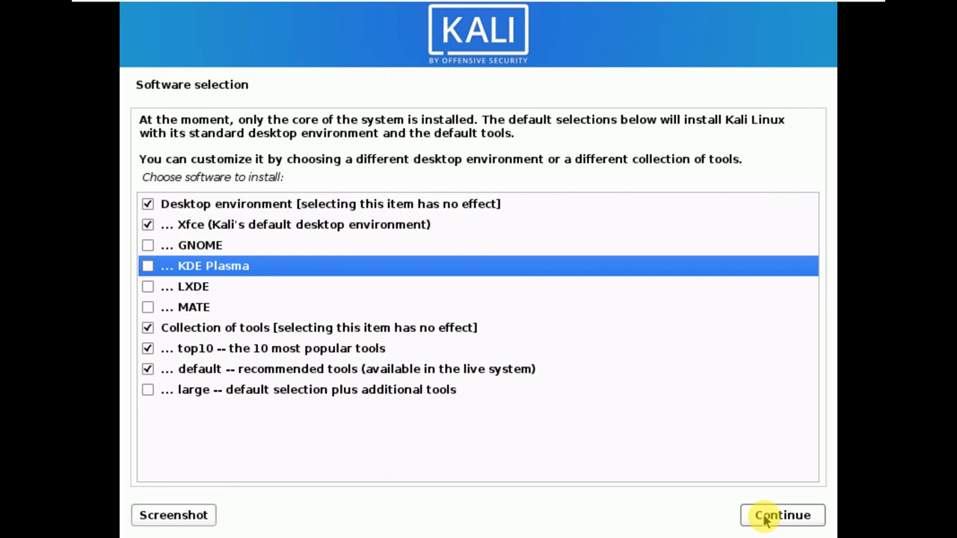
- Start installing the selected software and wait while packages are retrieved and unpacked
{"action": "left_click", "coordinate": [767, 521]}
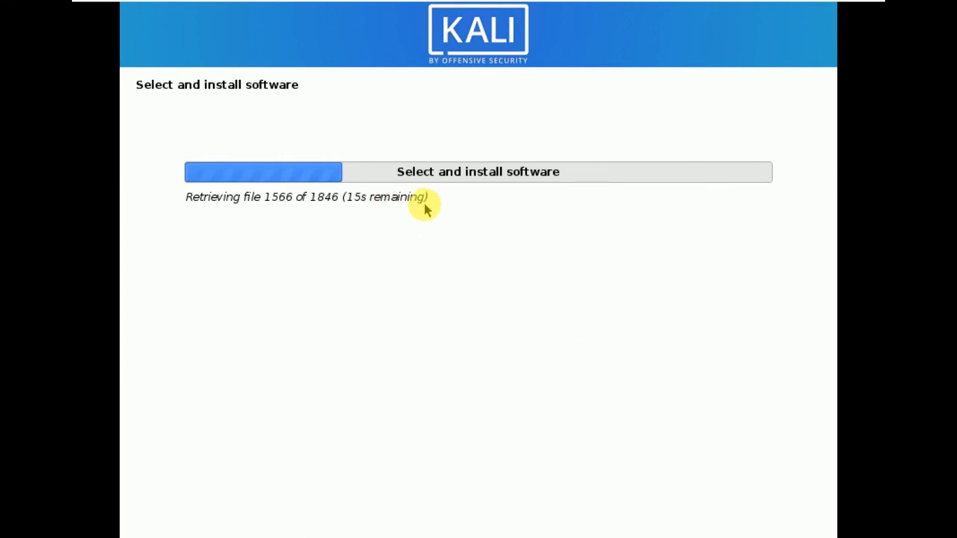
{"action": "right_click", "coordinate": [420, 198]}
{"action": "left_click", "coordinate": [411, 199]}
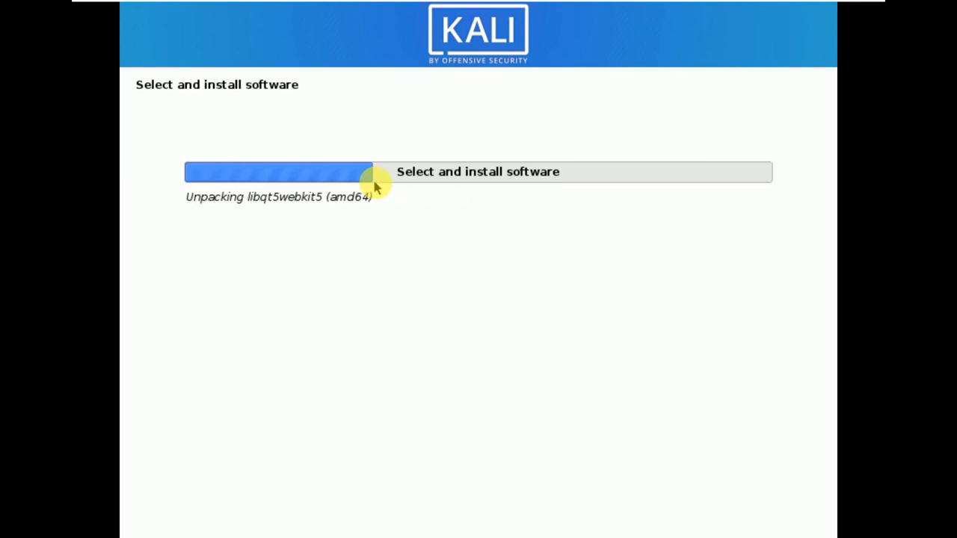
{"action": "mouse_move", "coordinate": [636, 3]}
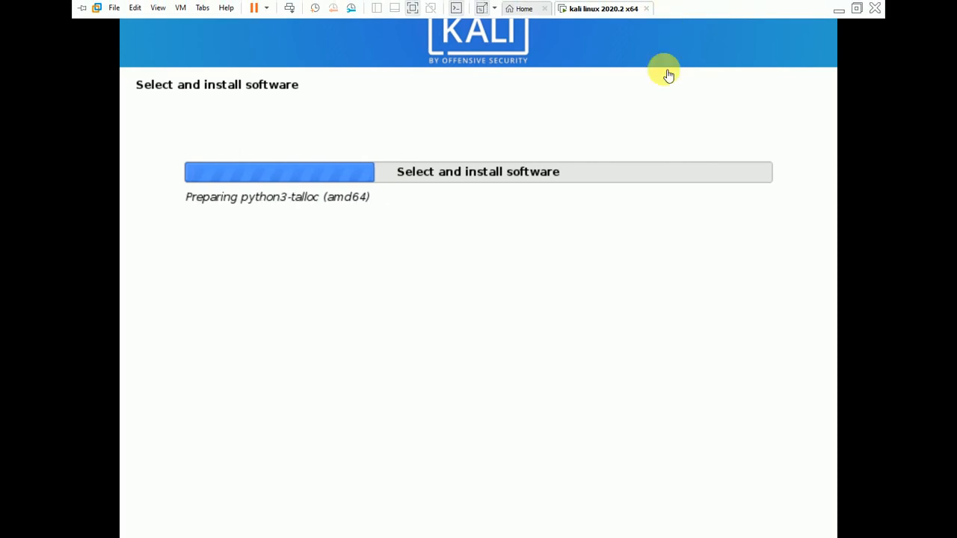
- Show the VM in a normal window, dismiss the hint bar and return input to the VM
{"action": "left_click", "coordinate": [854, 9]}
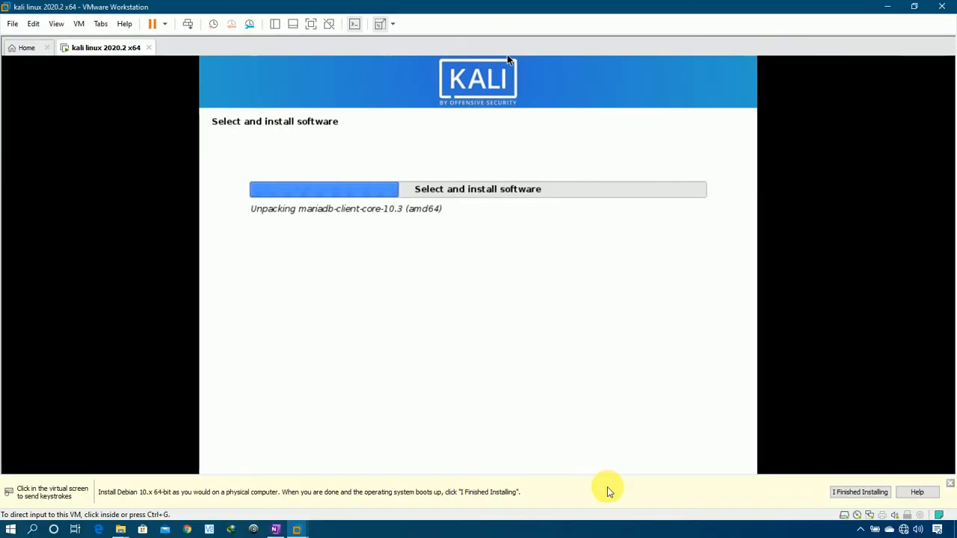
{"action": "left_click", "coordinate": [950, 484]}
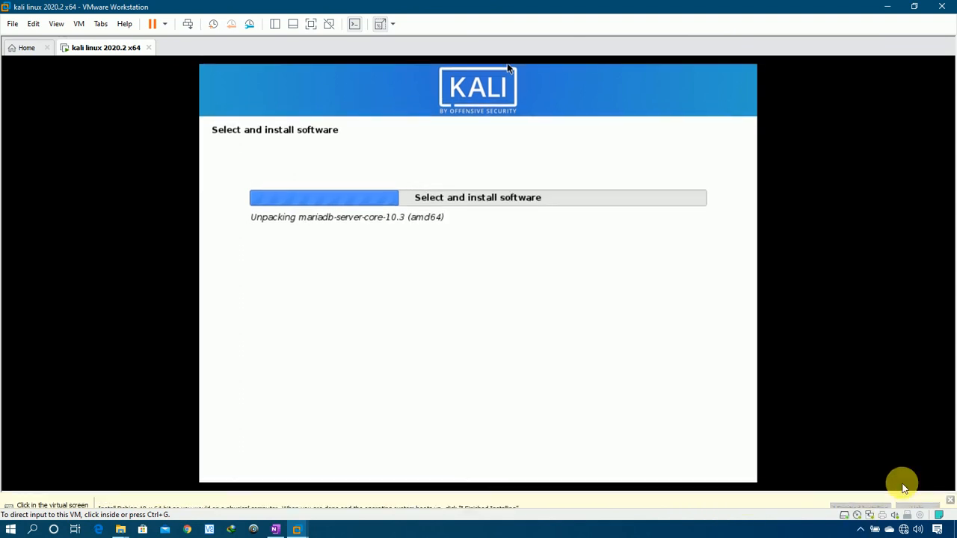
{"action": "left_click", "coordinate": [635, 530]}
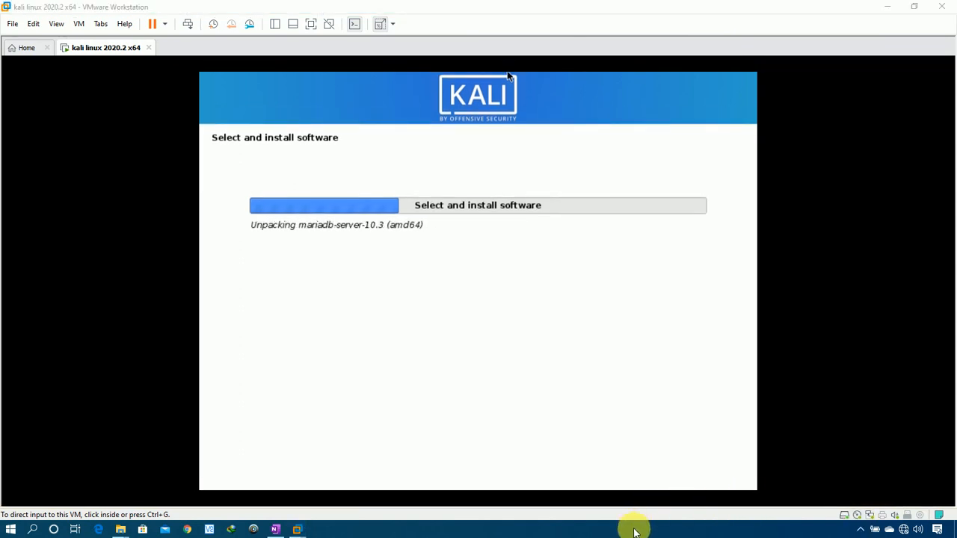
{"action": "left_click", "coordinate": [510, 395]}
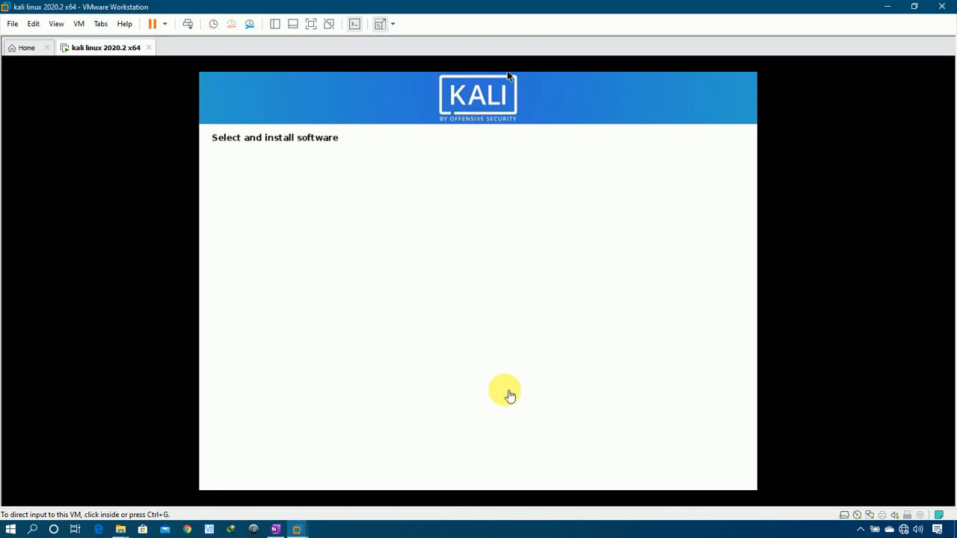
{"action": "key", "text": "ctrl+F7"}
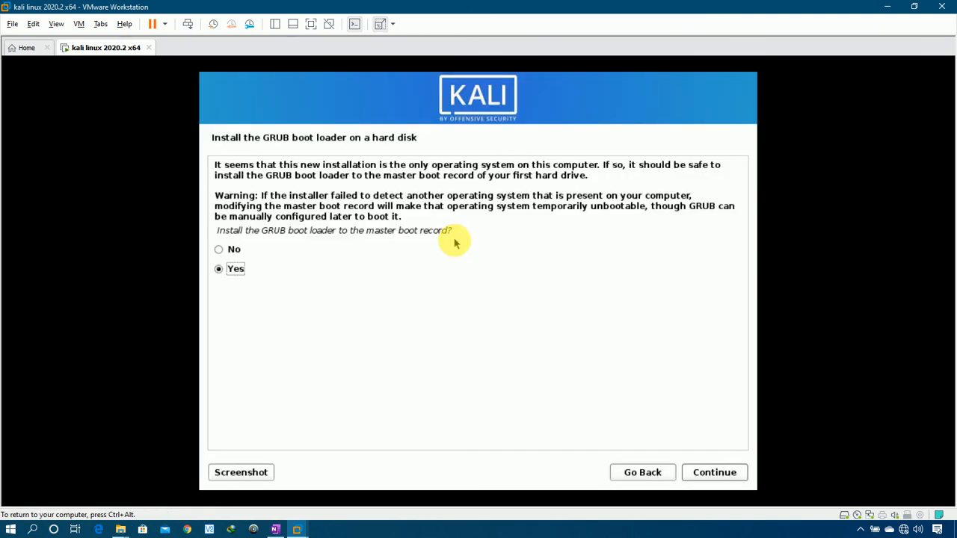
- Put the VM back in full screen and accept installing GRUB to the master boot record
{"action": "left_click", "coordinate": [311, 24]}
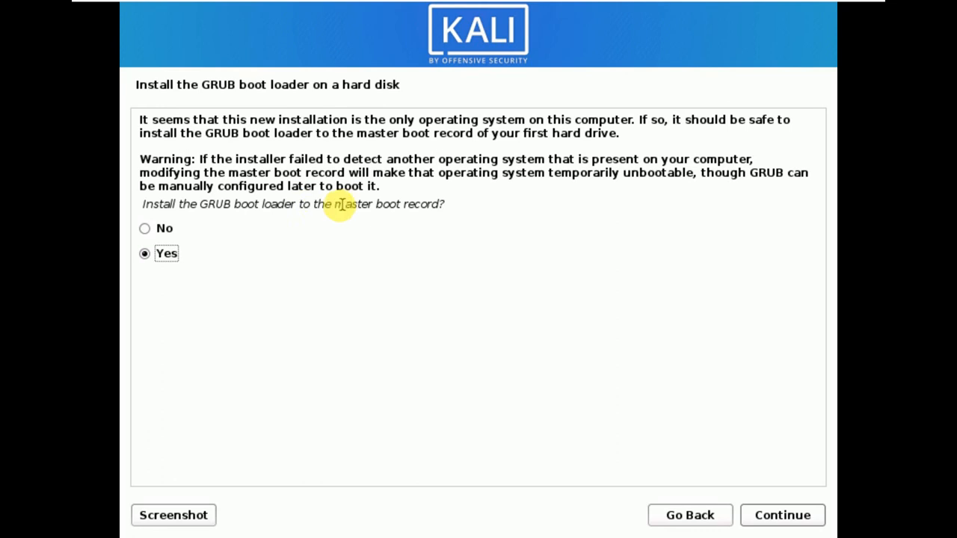
{"action": "left_click_drag", "start_coordinate": [335, 204], "coordinate": [444, 208]}
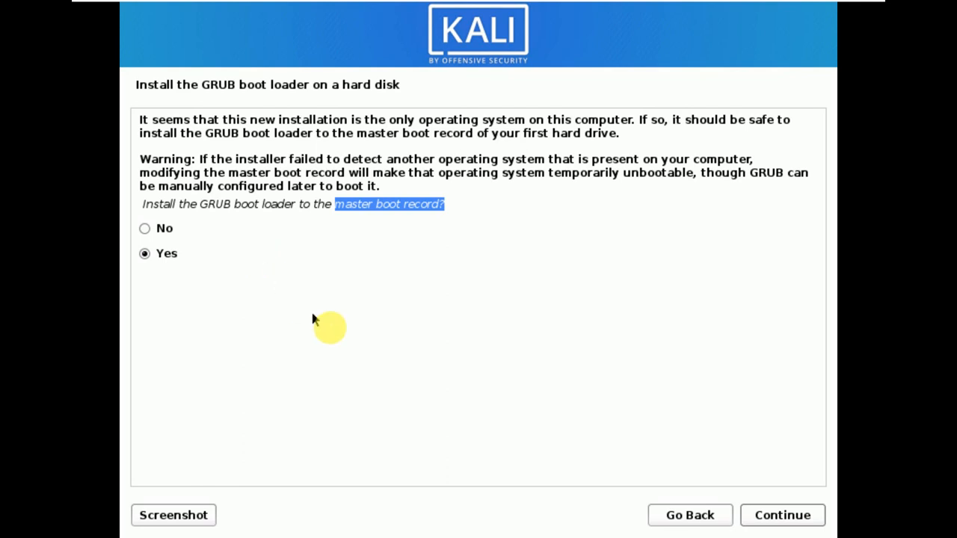
{"action": "left_click", "coordinate": [761, 520]}
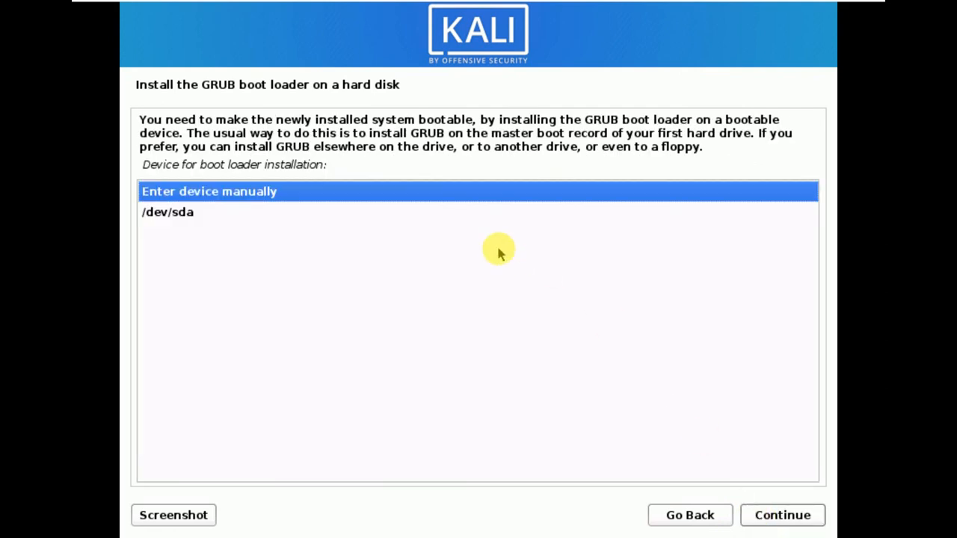
- Choose /dev/sda as the GRUB boot loader device and continue
{"action": "left_click", "coordinate": [293, 214]}
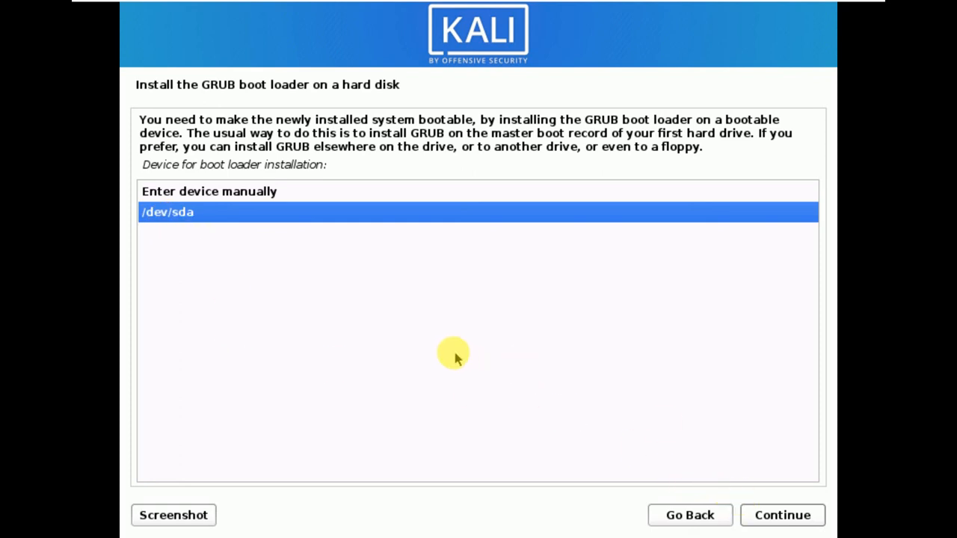
{"action": "left_click", "coordinate": [778, 515]}
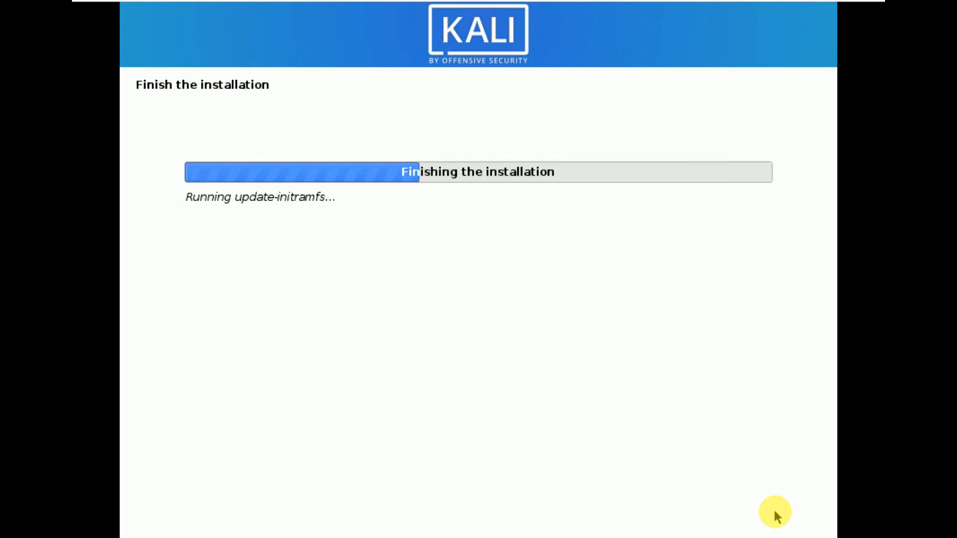
- Wait for the installation to finish until the Installation complete screen appears
{"action": "mouse_move", "coordinate": [560, 2]}
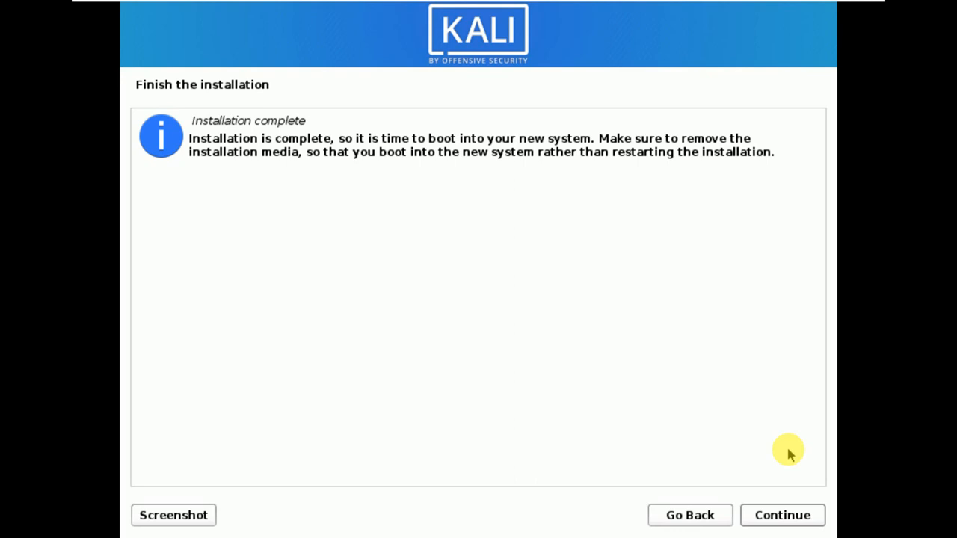
- Finish the installer to reboot, then boot the Kali GNU/Linux entry from the GRUB menu
{"action": "left_click", "coordinate": [778, 515]}
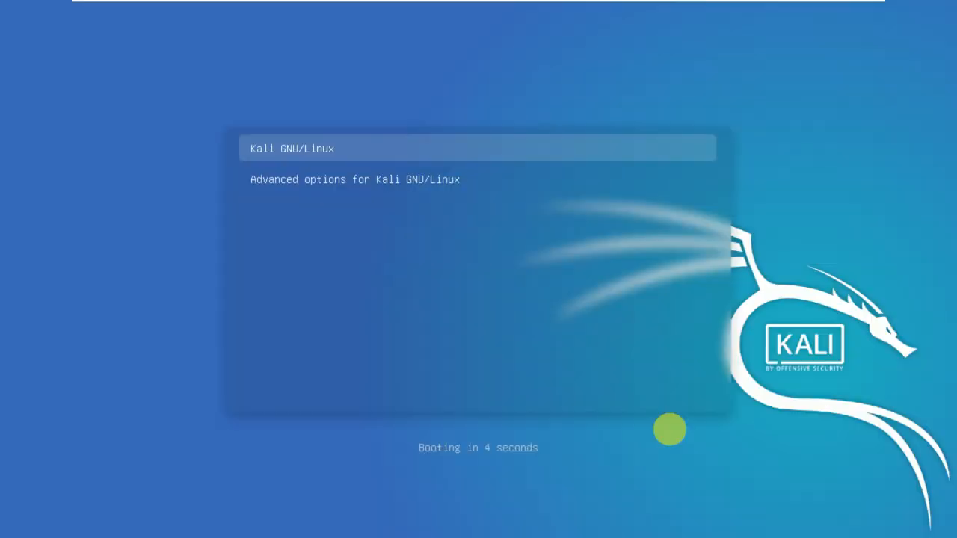
{"action": "key", "text": "Down"}
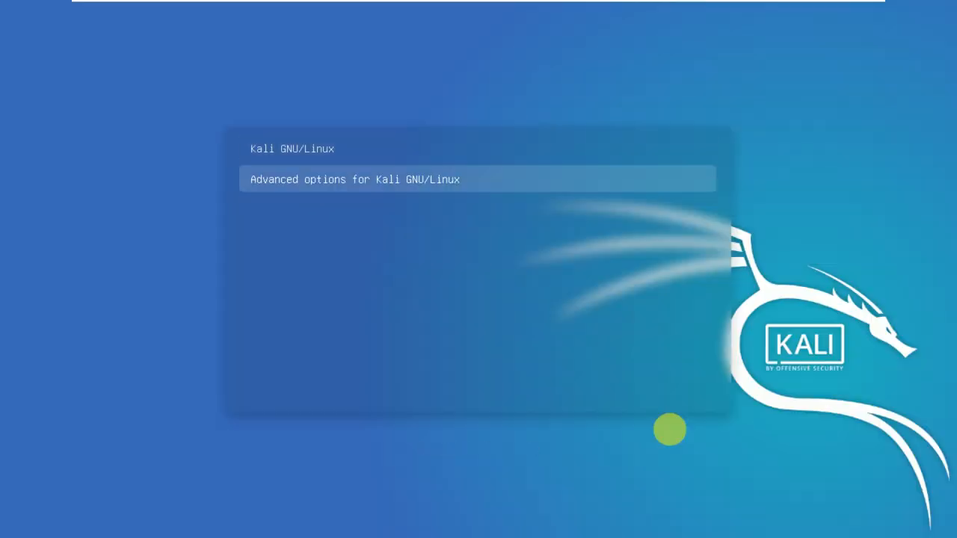
{"action": "key", "text": "Up"}
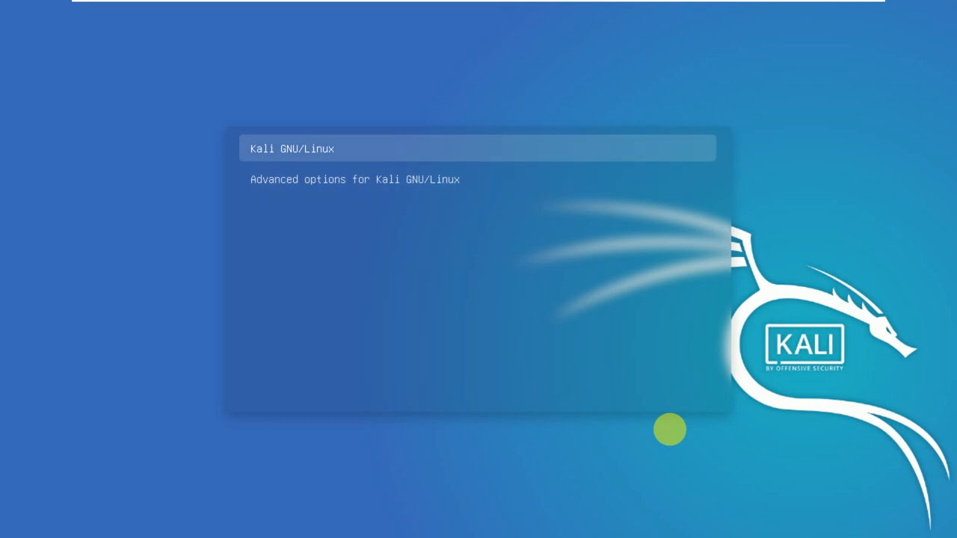
{"action": "key", "text": "Return"}
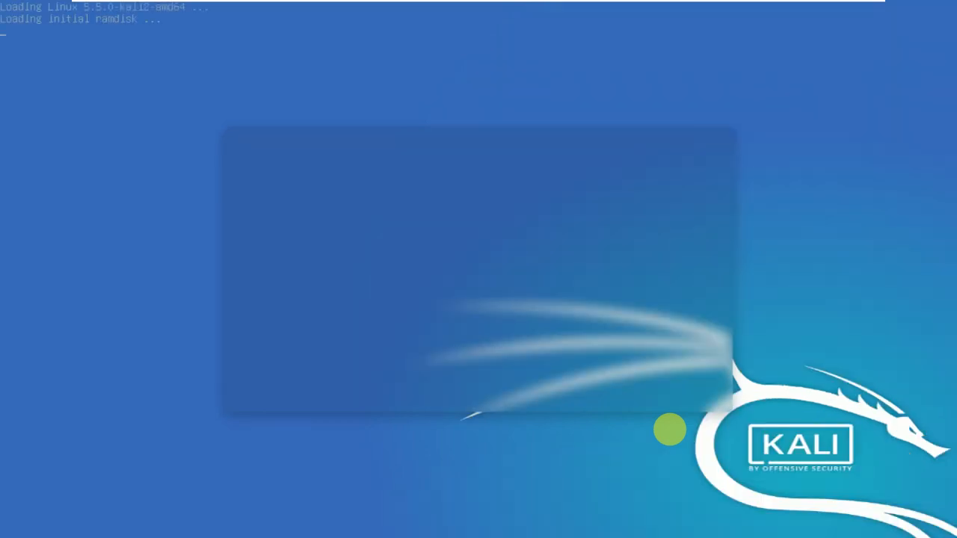
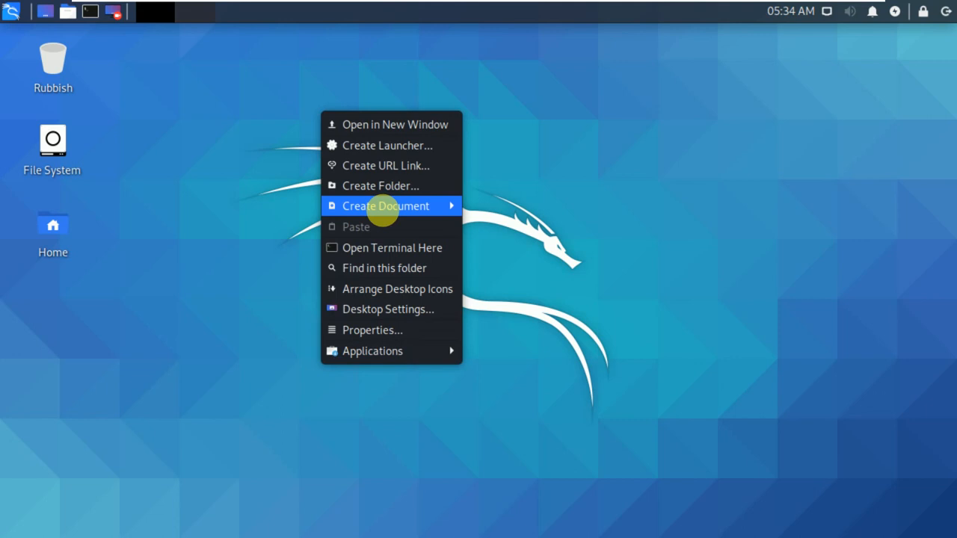
- Search the Kali applications menu for 'under' and launch Kali Undercover Mode
{"action": "left_click", "coordinate": [200, 58]}
{"action": "left_click", "coordinate": [16, 12]}
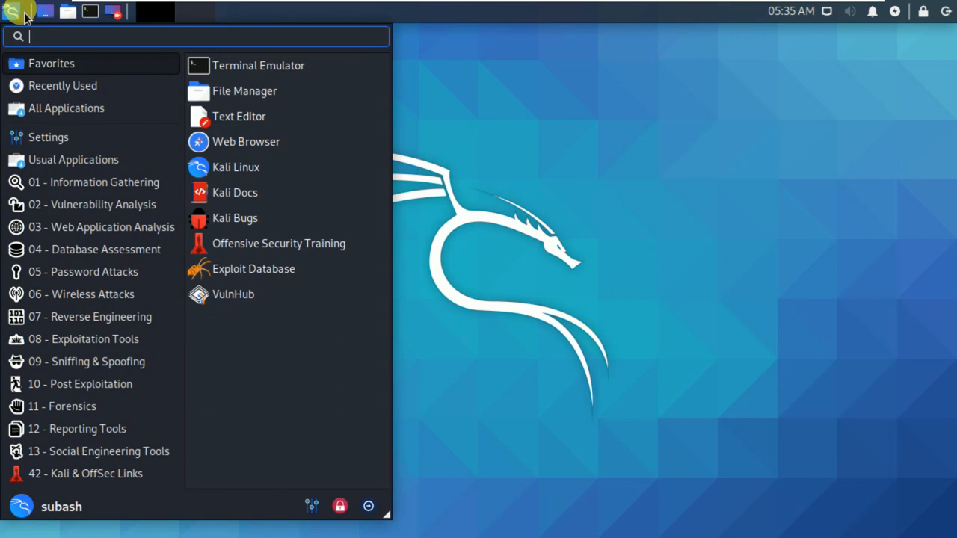
{"action": "type", "text": "under"}
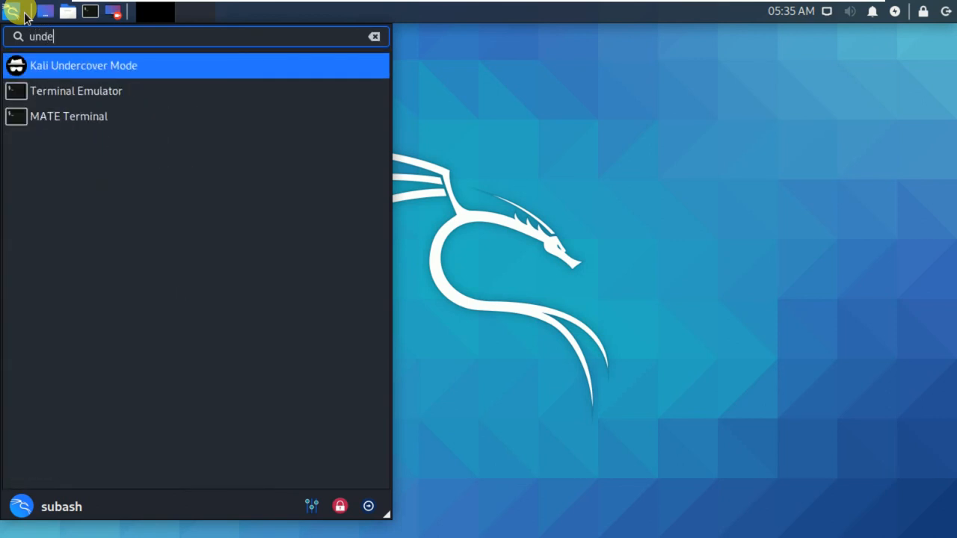
{"action": "left_click", "coordinate": [80, 66]}
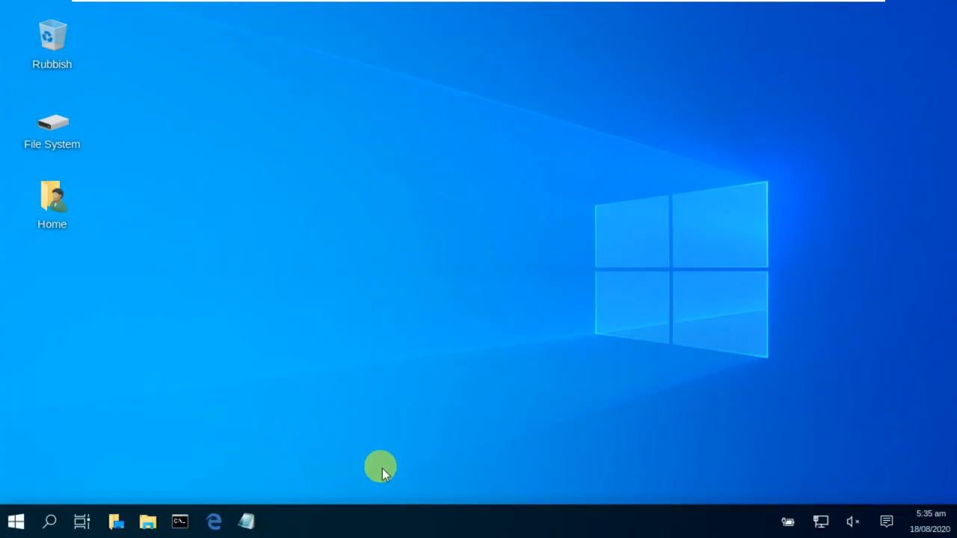
- Check the disguised desktop's context menu and Start menu, then show the taskbar's home folders list
{"action": "right_click", "coordinate": [228, 63]}
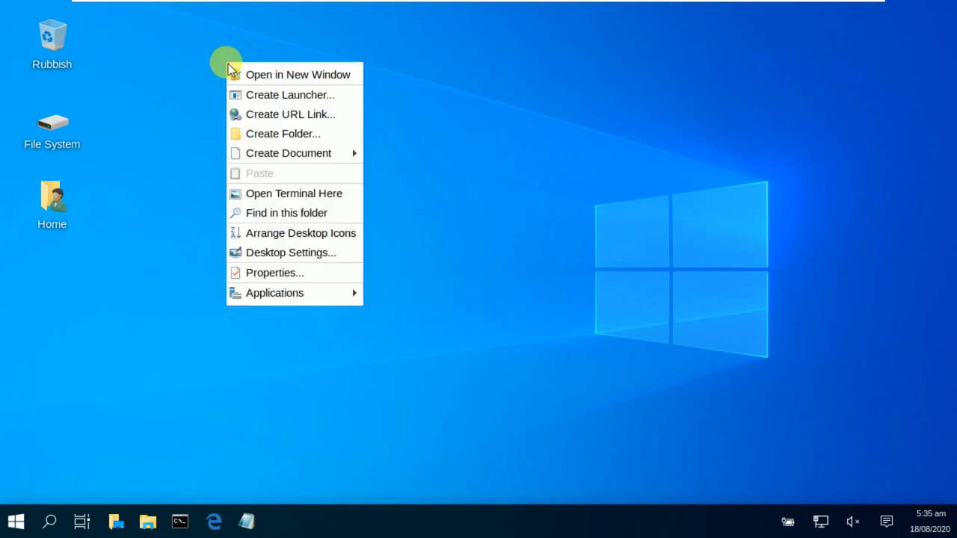
{"action": "left_click", "coordinate": [188, 317]}
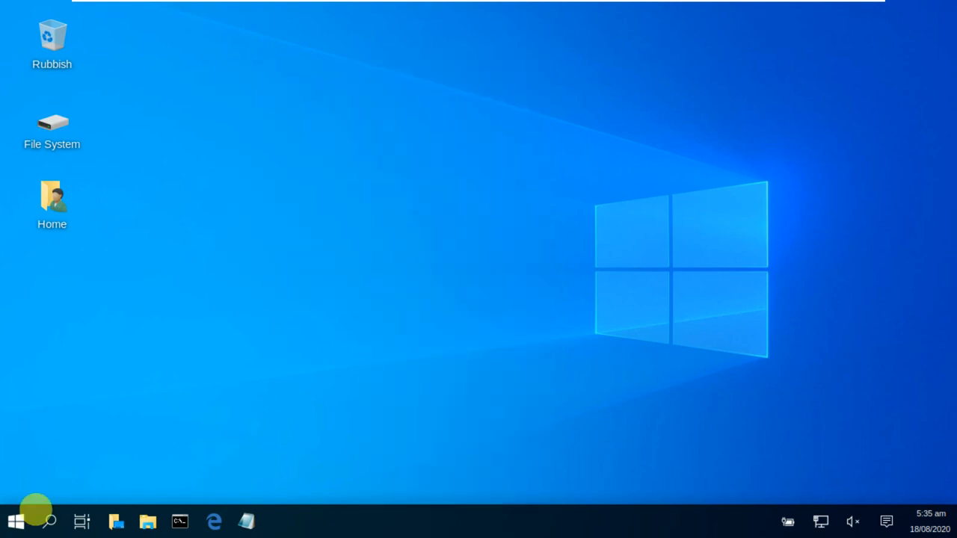
{"action": "left_click", "coordinate": [17, 521]}
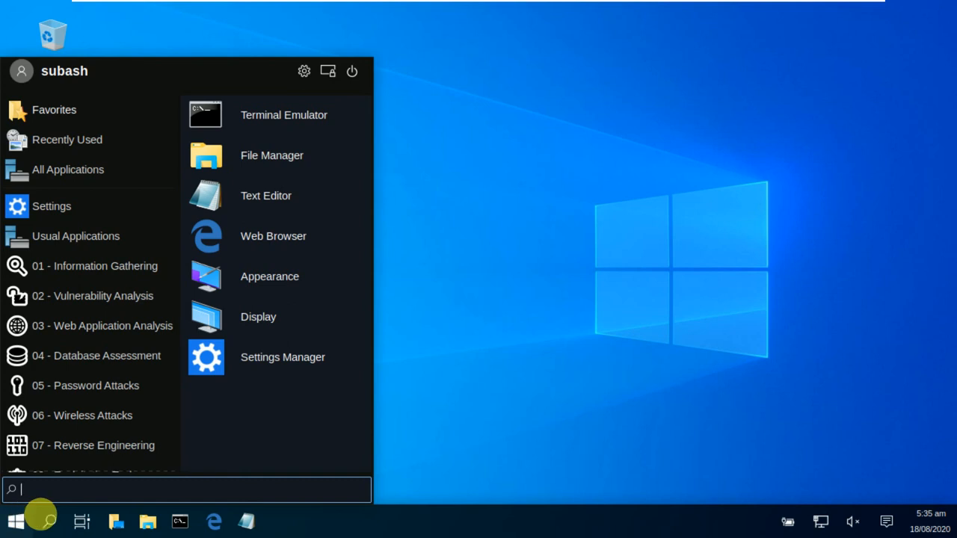
{"action": "left_click", "coordinate": [463, 204]}
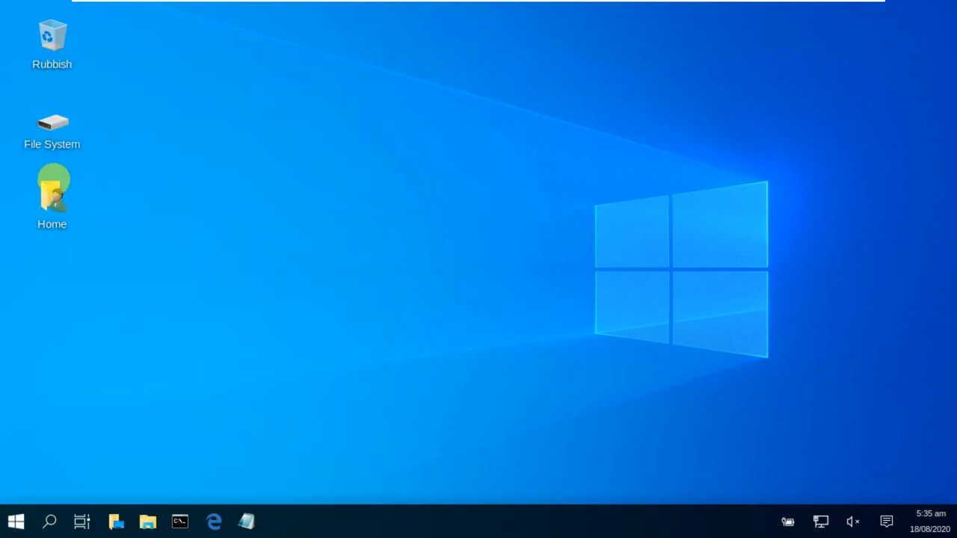
{"action": "left_click", "coordinate": [162, 523]}
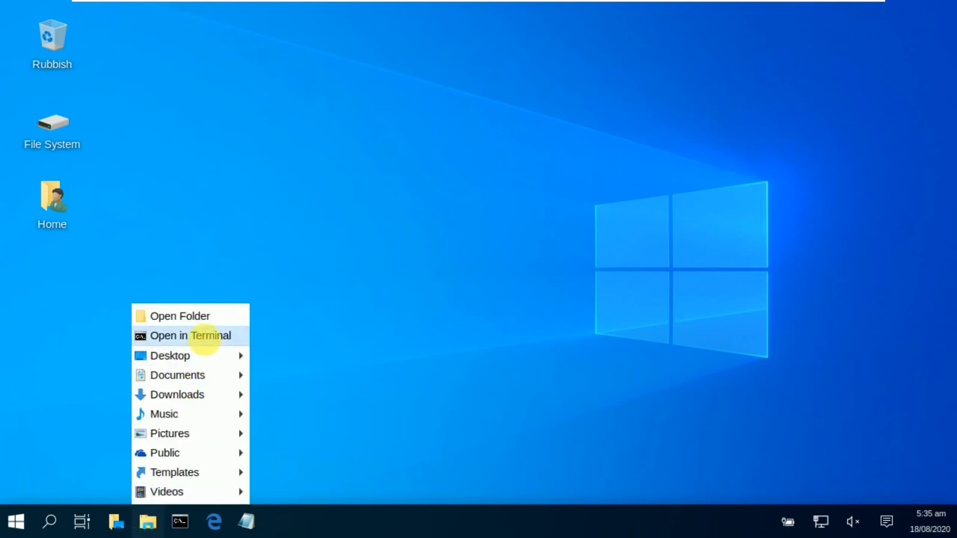
- Open a terminal in the home folder, run dir twice and ls, then close Shell No. 1
{"action": "left_click", "coordinate": [207, 341]}
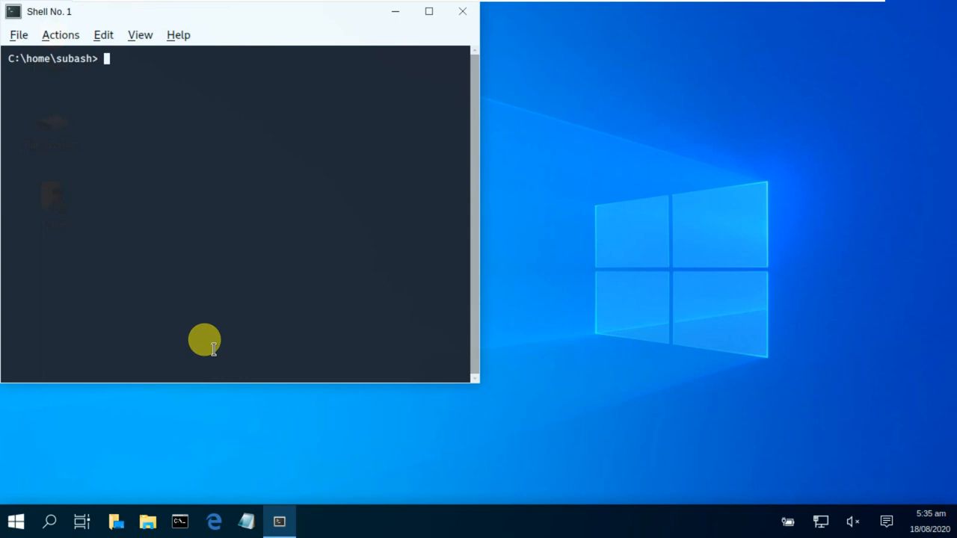
{"action": "key", "text": "Return"}
{"action": "key", "text": "Return"}
{"action": "key", "text": "Return"}
{"action": "key", "text": "Return"}
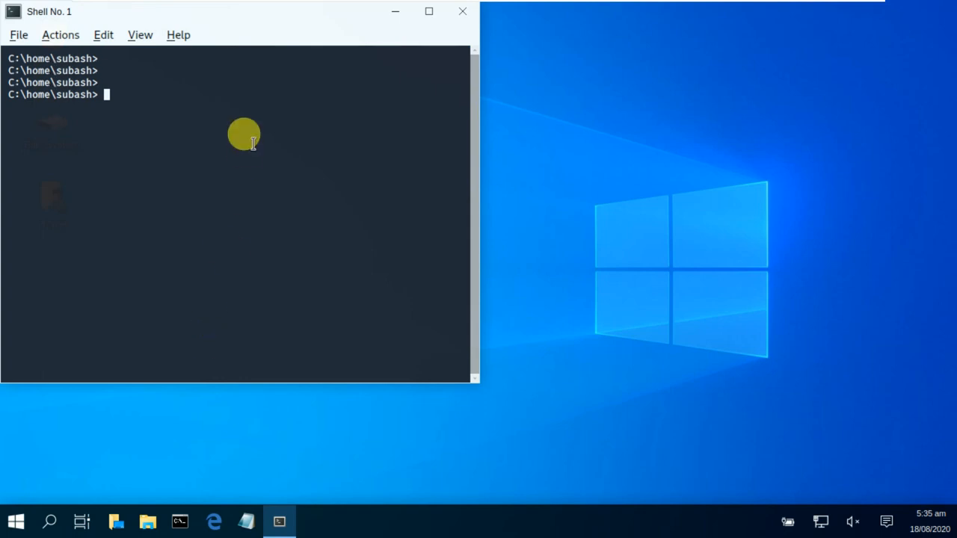
{"action": "type", "text": "dir"}
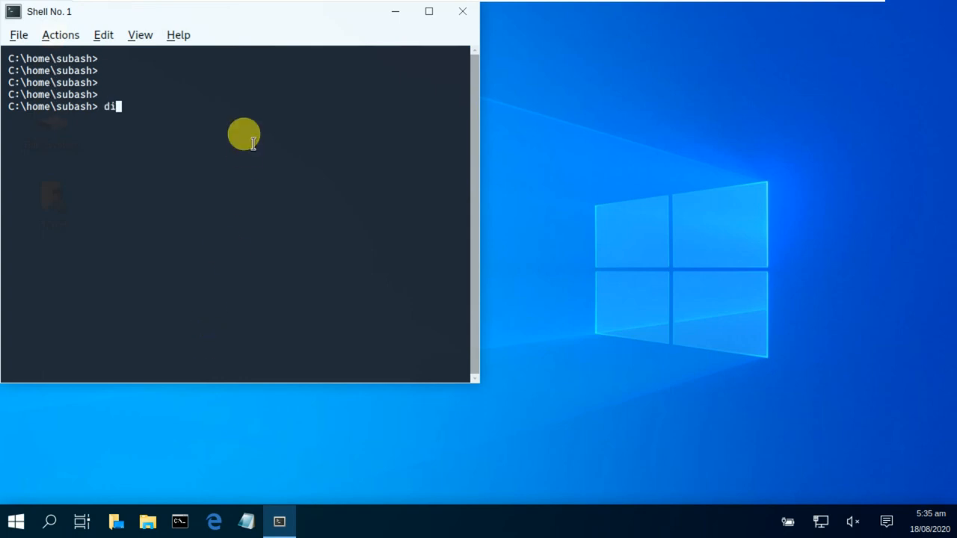
{"action": "key", "text": "Return"}
{"action": "key", "text": "Return"}
{"action": "key", "text": "Return"}
{"action": "key", "text": "Return"}
{"action": "type", "text": "dir"}
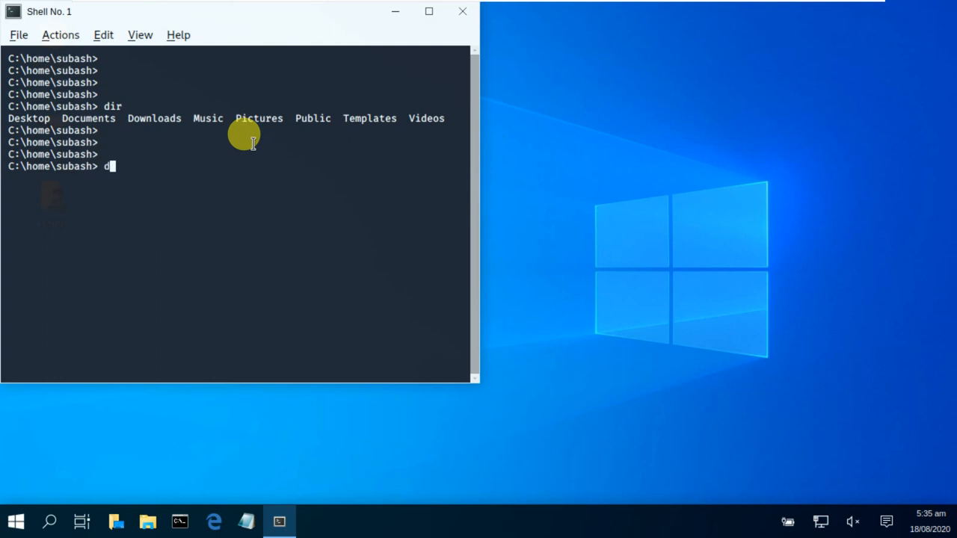
{"action": "key", "text": "Return"}
{"action": "key", "text": "Return"}
{"action": "key", "text": "Return"}
{"action": "key", "text": "Return"}
{"action": "type", "text": "ls"}
{"action": "key", "text": "Return"}
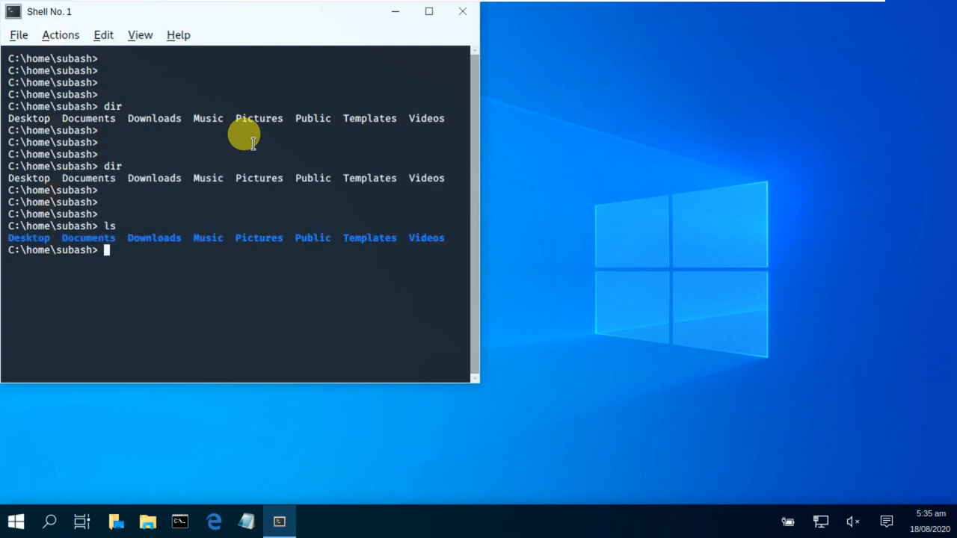
{"action": "key", "text": "Return"}
{"action": "key", "text": "Return"}
{"action": "key", "text": "Return"}
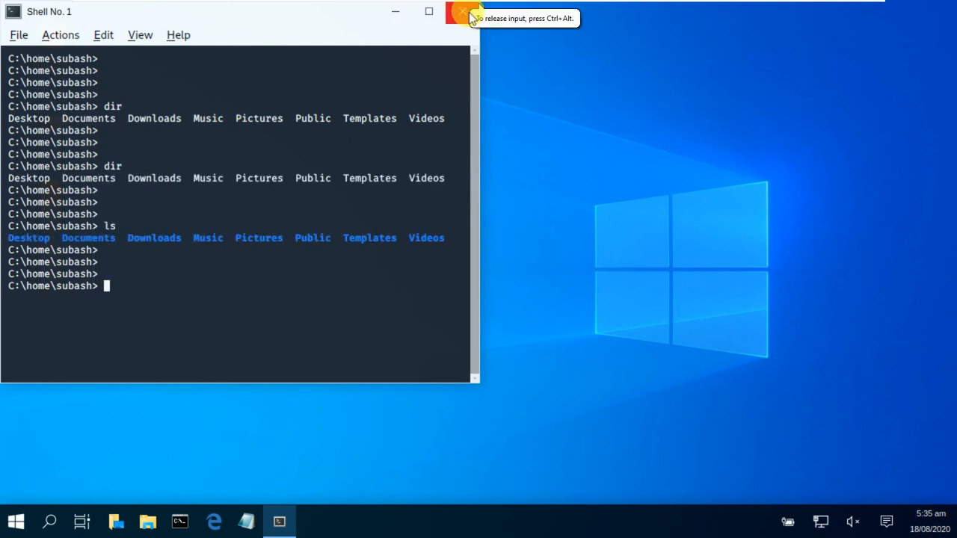
{"action": "left_click", "coordinate": [465, 9]}
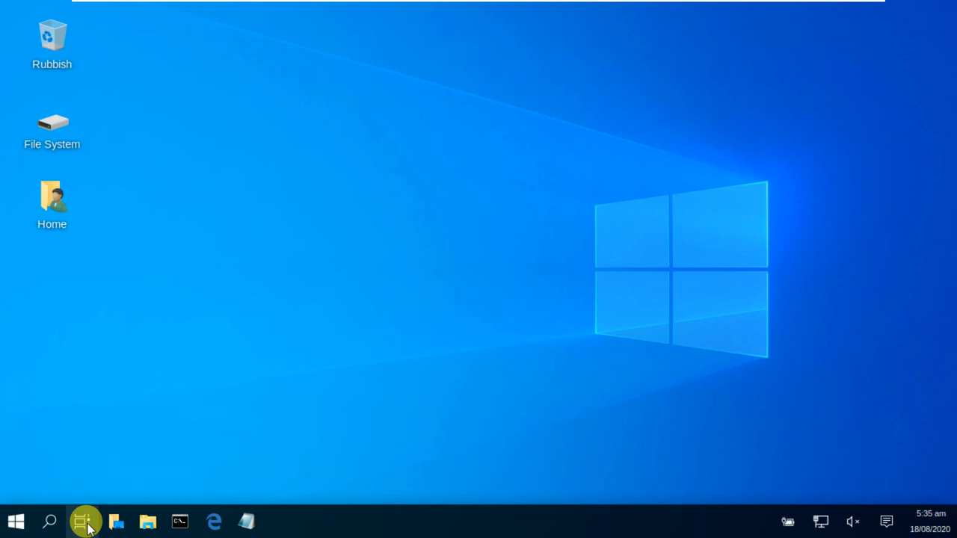
{"action": "right_click", "coordinate": [182, 248]}
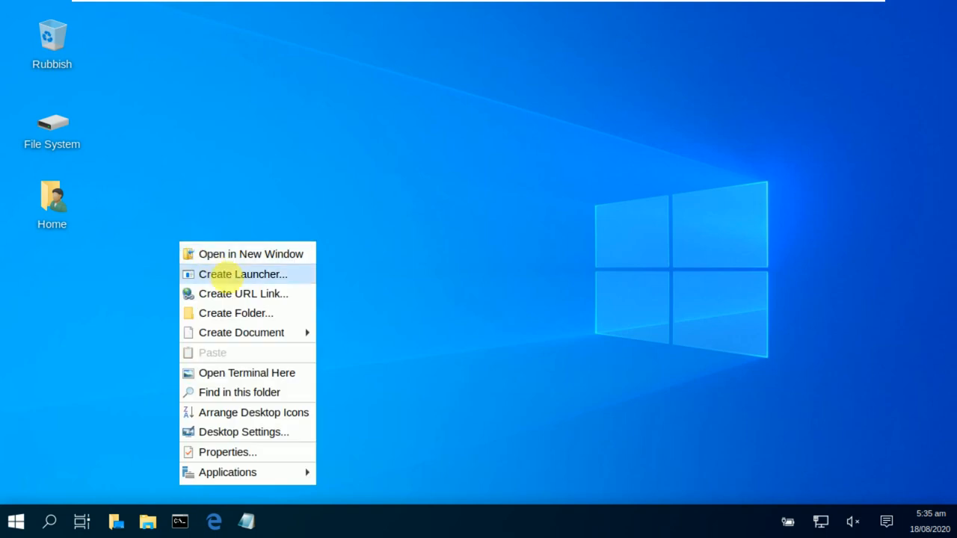
{"action": "left_click", "coordinate": [223, 441]}
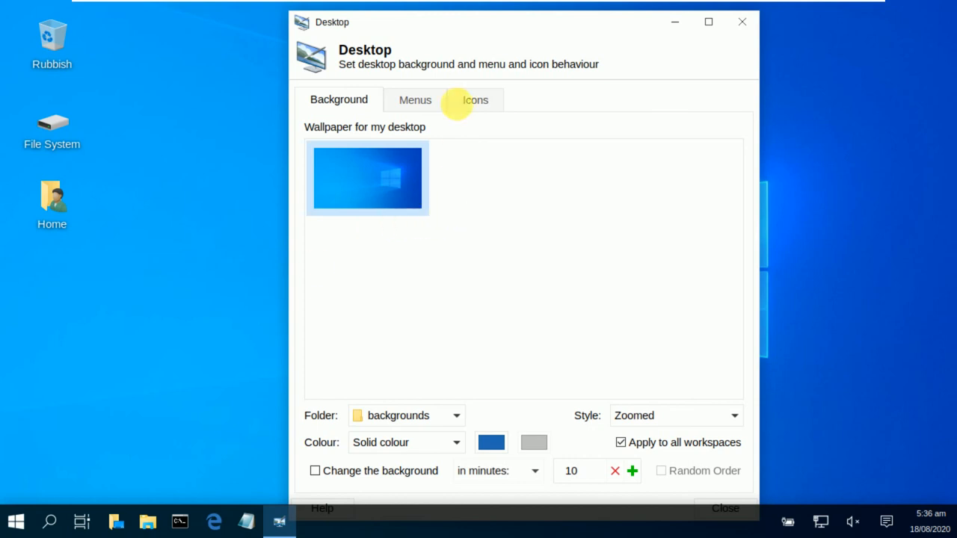
{"action": "left_click", "coordinate": [418, 109]}
{"action": "left_click", "coordinate": [456, 102]}
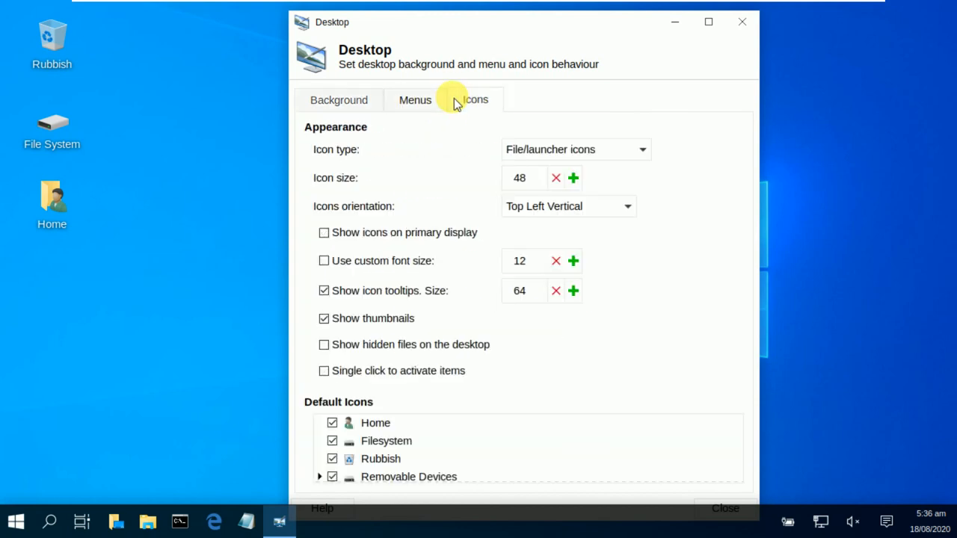
{"action": "left_click", "coordinate": [414, 103]}
{"action": "left_click", "coordinate": [471, 102]}
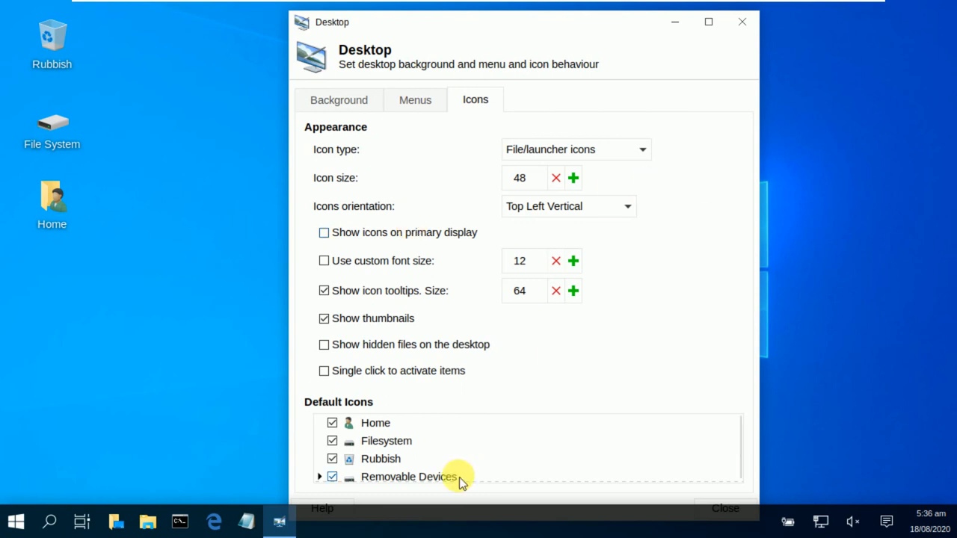
{"action": "scroll", "coordinate": [457, 481], "scroll_direction": "down", "scroll_amount": 1}
{"action": "scroll", "coordinate": [423, 459], "scroll_direction": "up", "scroll_amount": 1}
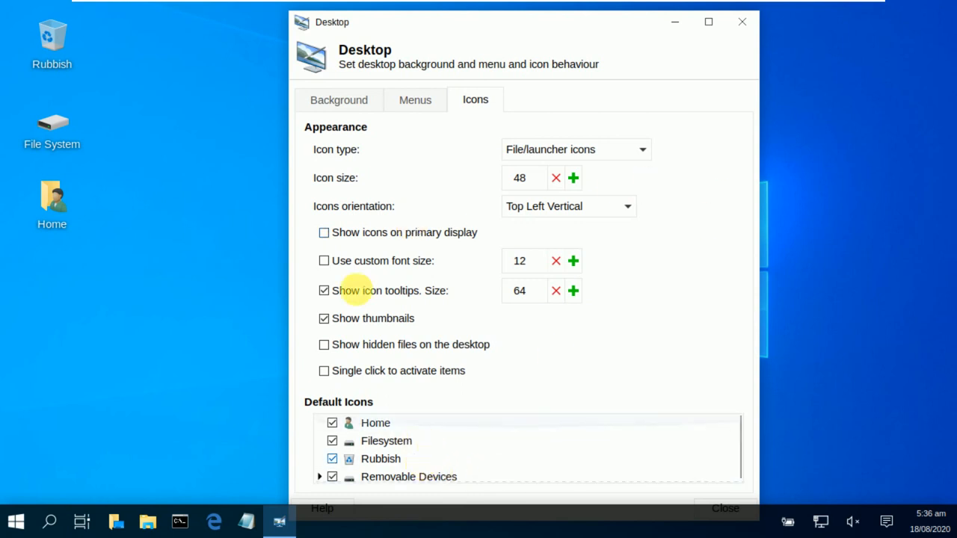
{"action": "left_click", "coordinate": [415, 99]}
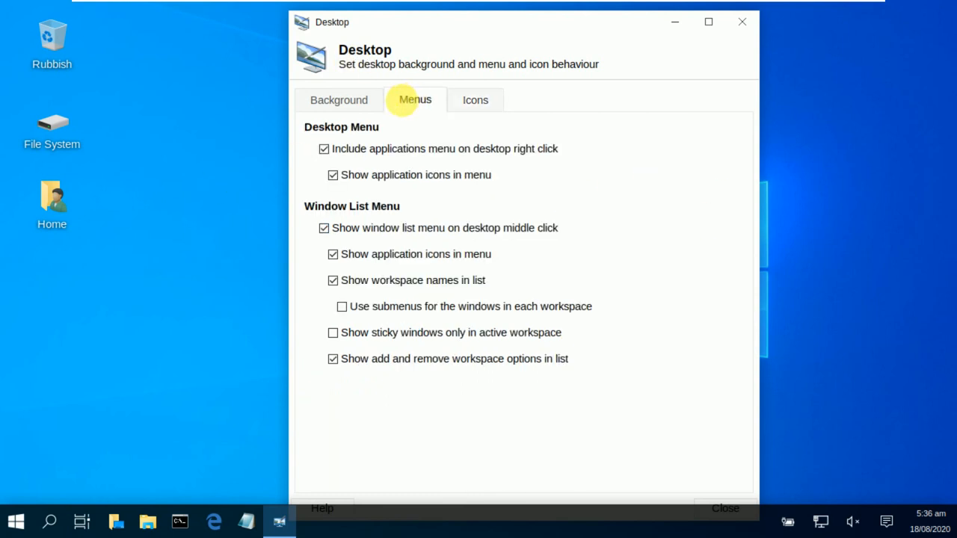
{"action": "left_click", "coordinate": [354, 102]}
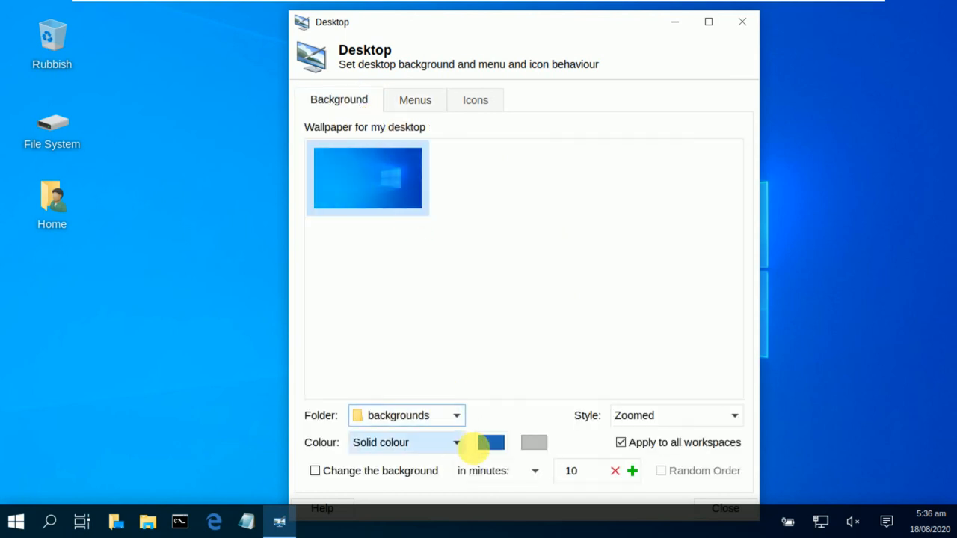
{"action": "left_click", "coordinate": [494, 443]}
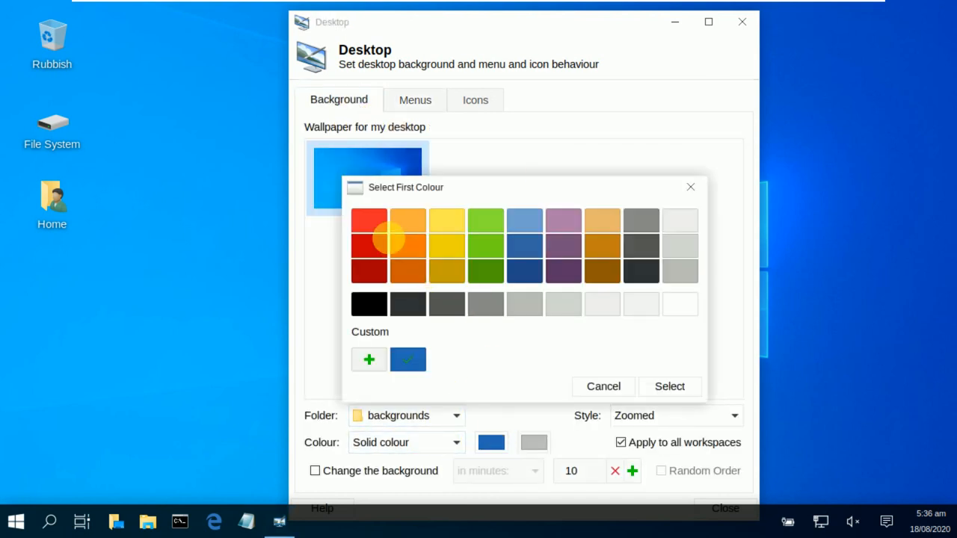
{"action": "left_click", "coordinate": [724, 120]}
{"action": "left_click", "coordinate": [743, 20]}
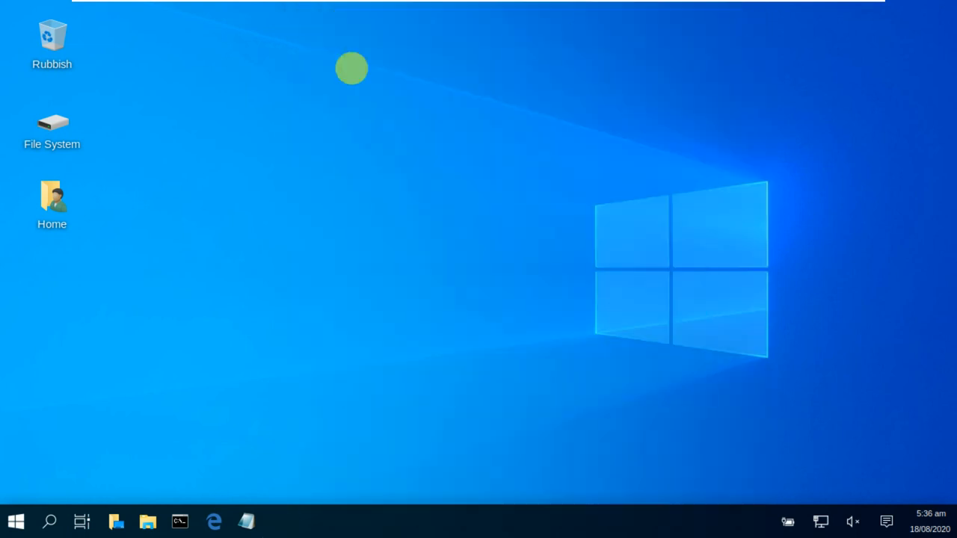
- Open File System in the file manager and maximize the window
{"action": "double_click", "coordinate": [58, 127]}
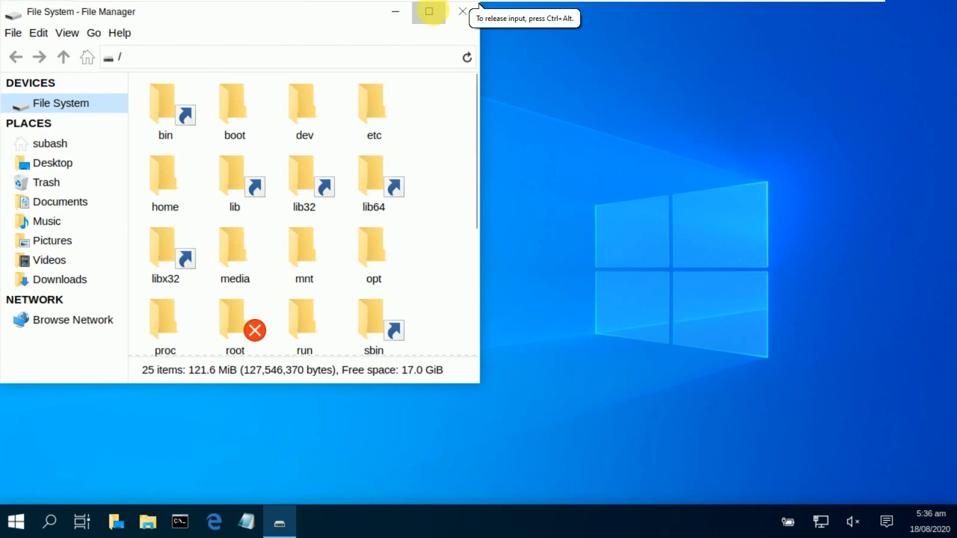
{"action": "left_click", "coordinate": [428, 11]}
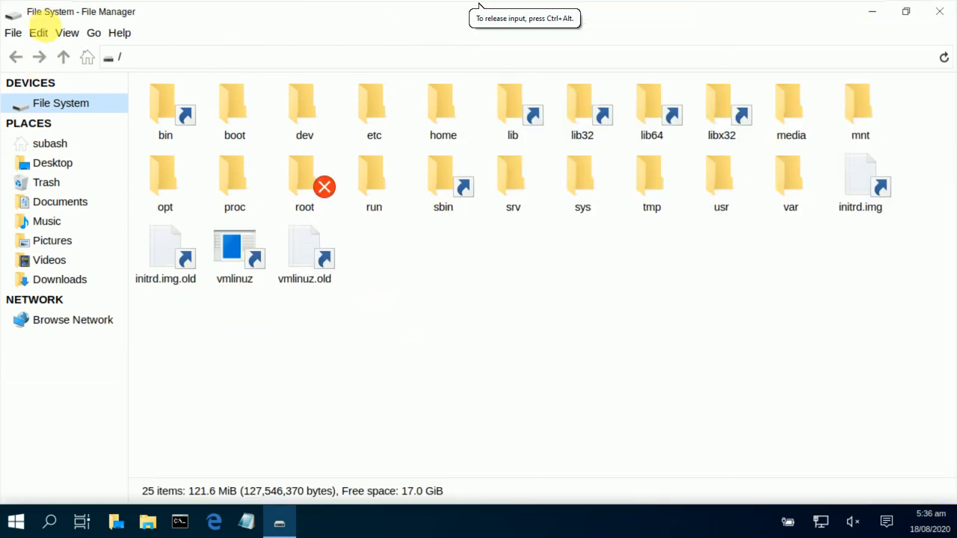
{"action": "left_click", "coordinate": [65, 33]}
{"action": "mouse_move", "coordinate": [93, 32]}
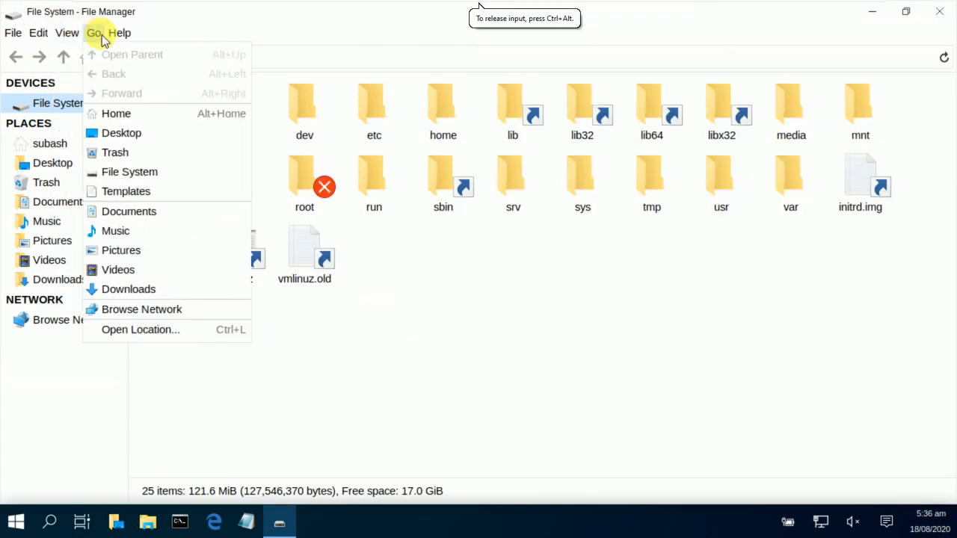
{"action": "left_click", "coordinate": [453, 242]}
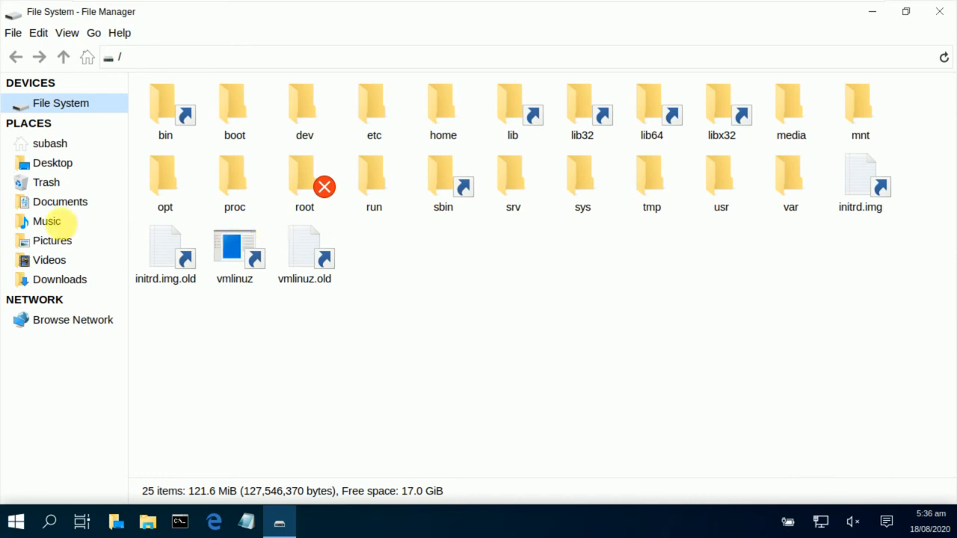
- Browse the Desktop and Documents folders, then Browse Network and select Windows Network
{"action": "left_click", "coordinate": [65, 168]}
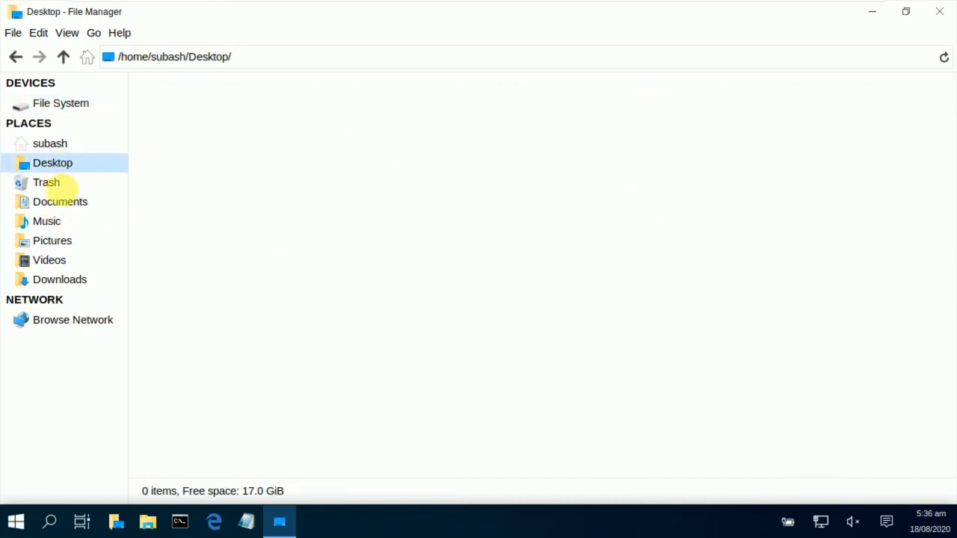
{"action": "left_click", "coordinate": [60, 202]}
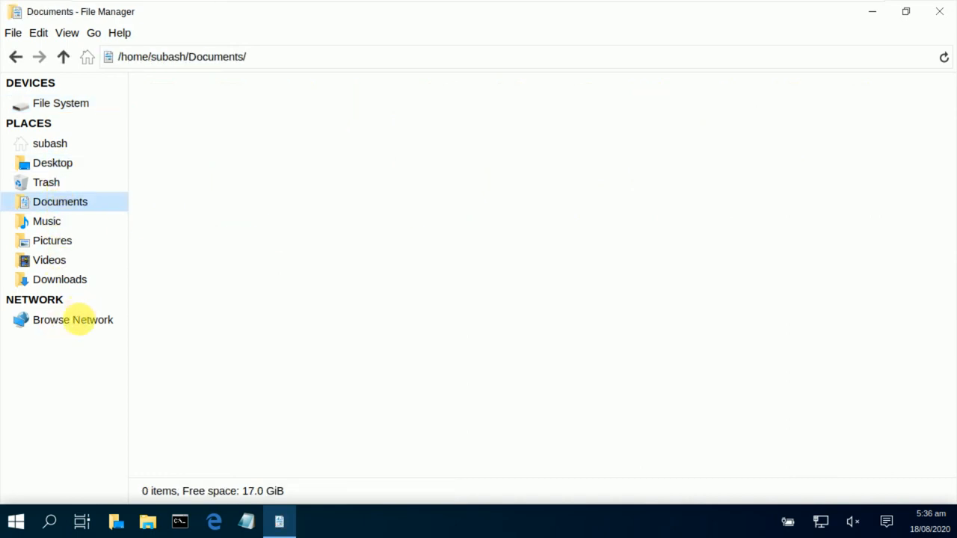
{"action": "left_click", "coordinate": [80, 324]}
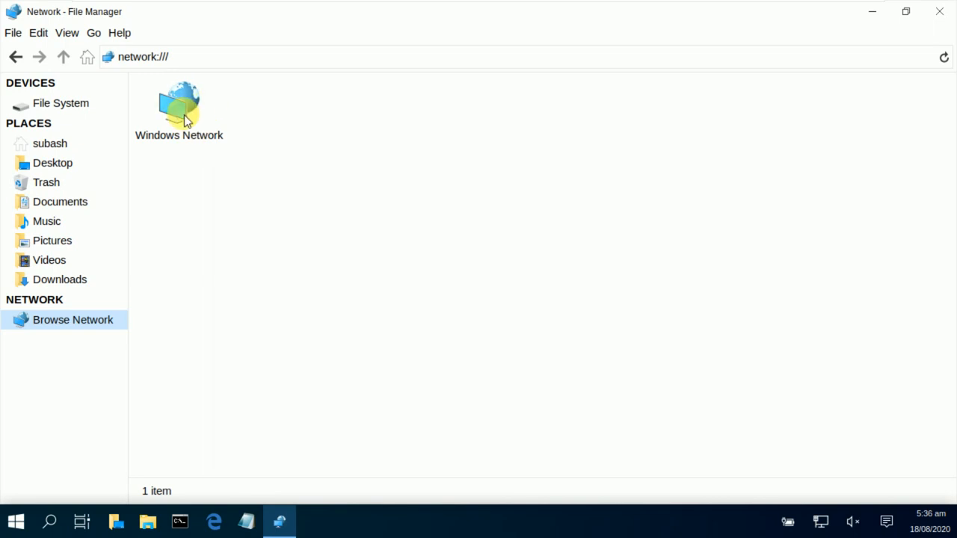
{"action": "left_click", "coordinate": [185, 120]}
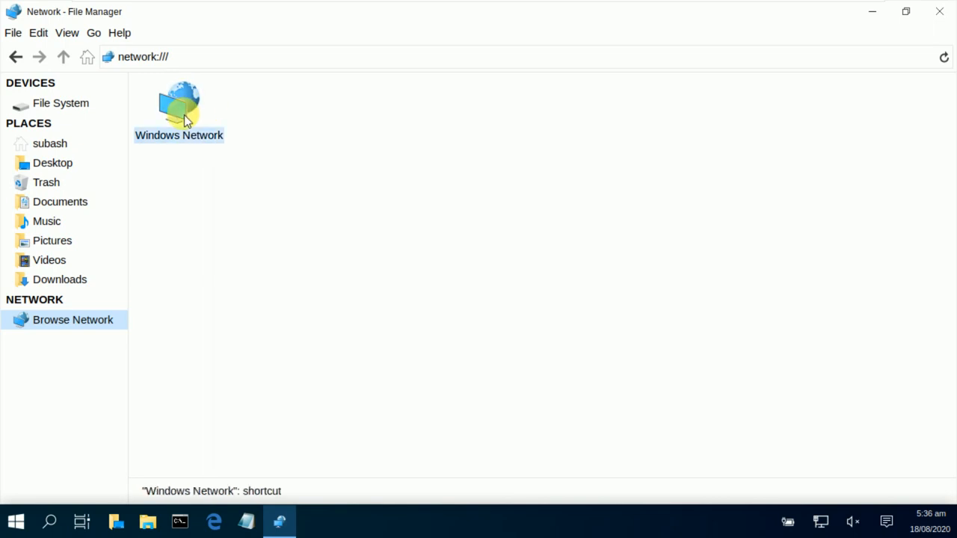
- Close the file manager, toggle Kali Undercover Mode off via a 'unde' search, then minimize VMware
{"action": "left_click", "coordinate": [943, 16]}
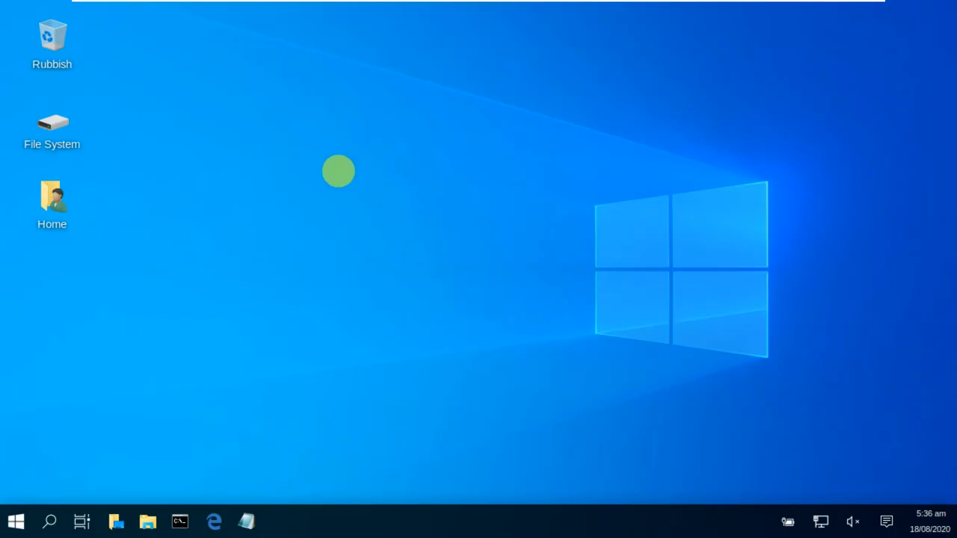
{"action": "key", "text": "super"}
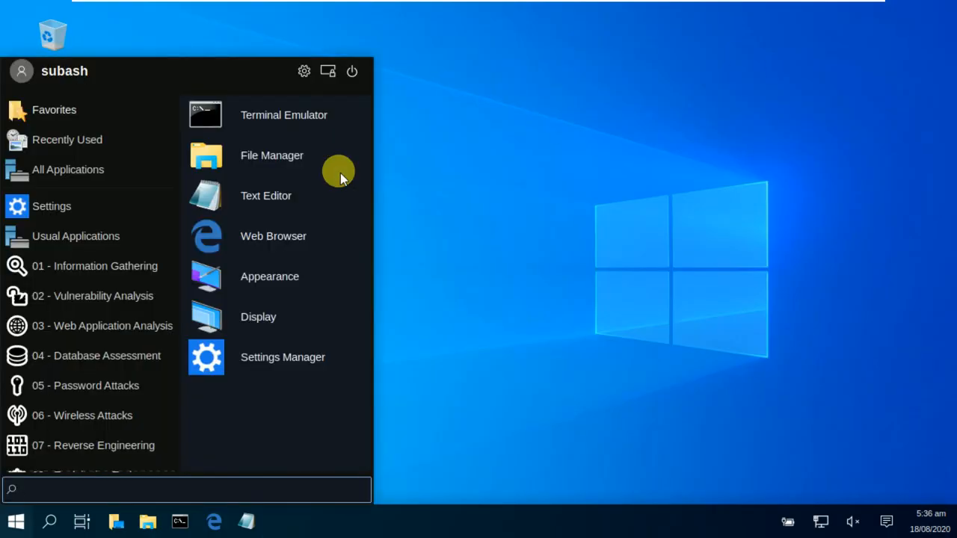
{"action": "type", "text": "unde"}
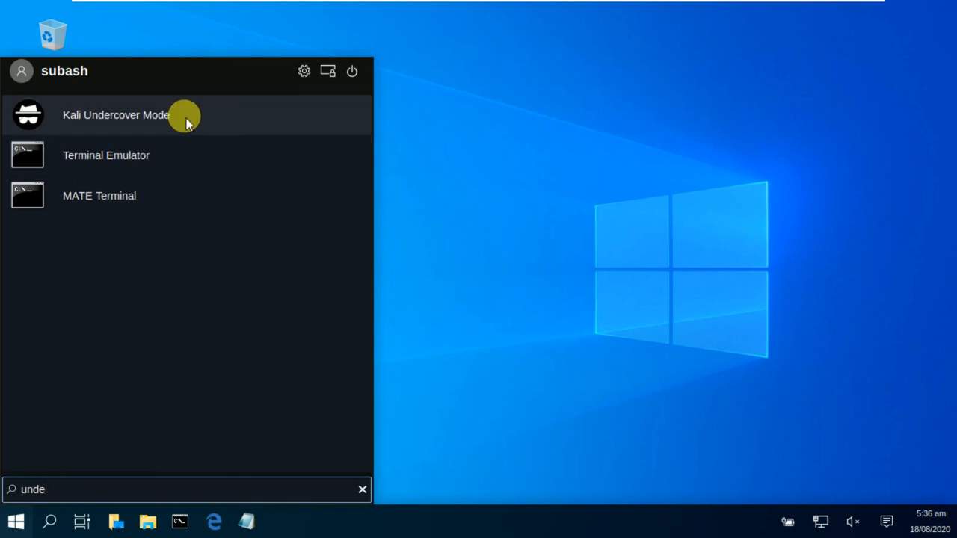
{"action": "left_click", "coordinate": [186, 118]}
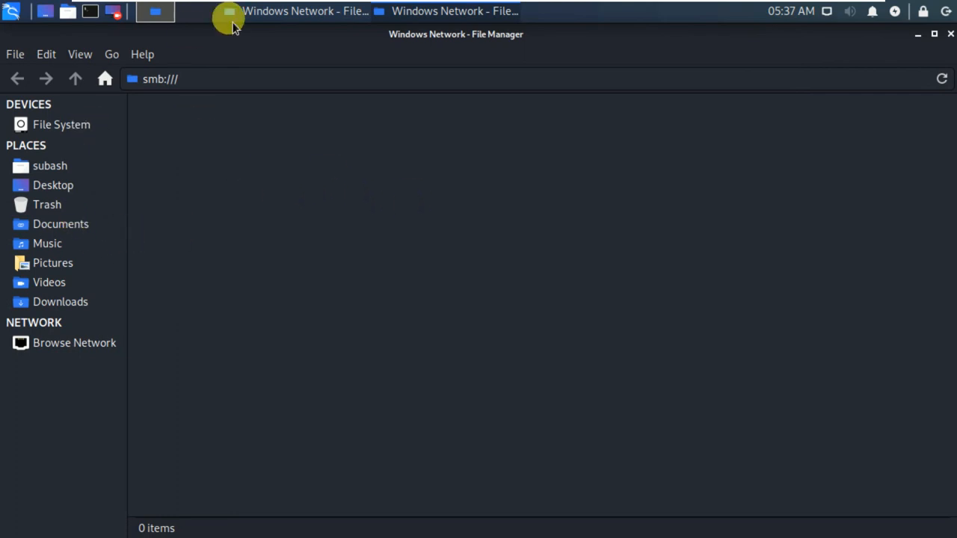
{"action": "mouse_move", "coordinate": [822, 6]}
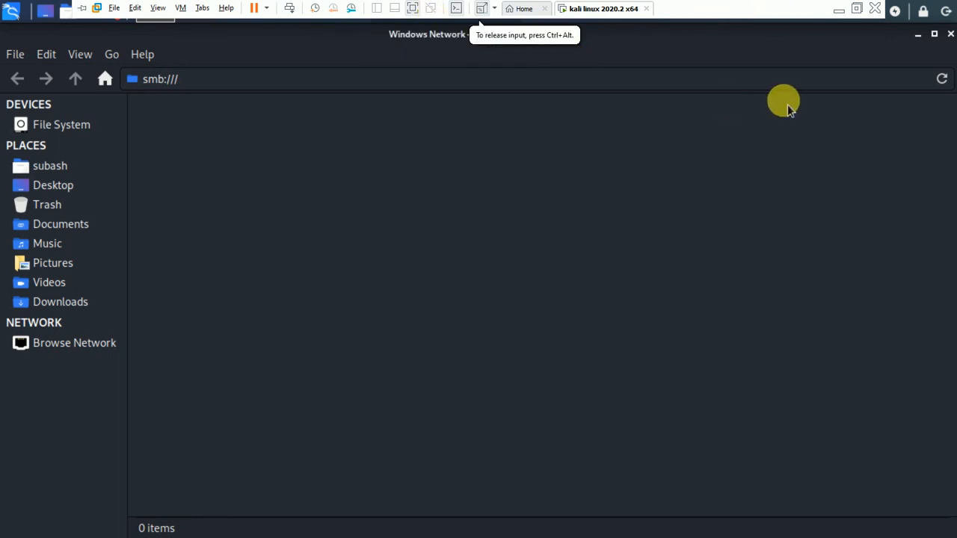
{"action": "left_click", "coordinate": [835, 9]}
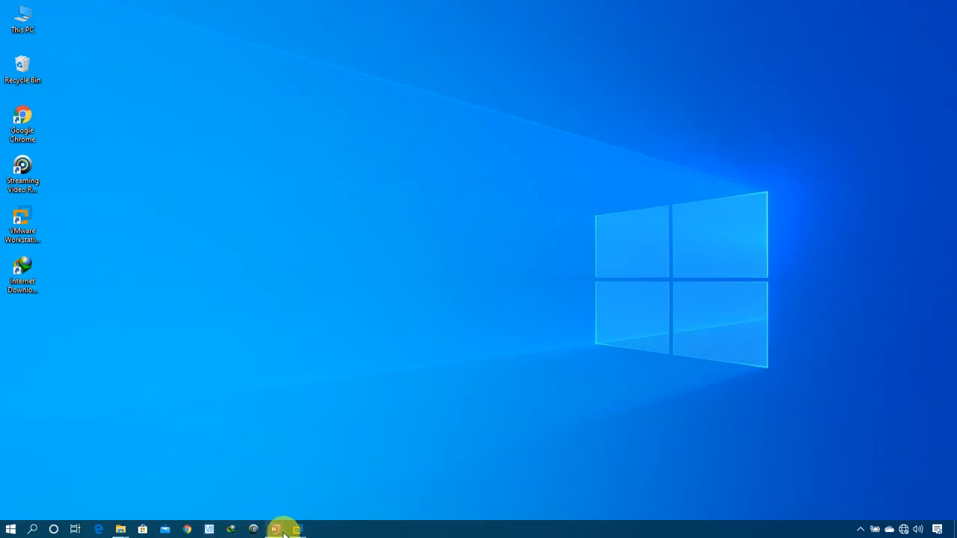
- Switch to the Windows 10 version 2020 x64 VM, power it on, then go full screen
{"action": "mouse_move", "coordinate": [292, 531]}
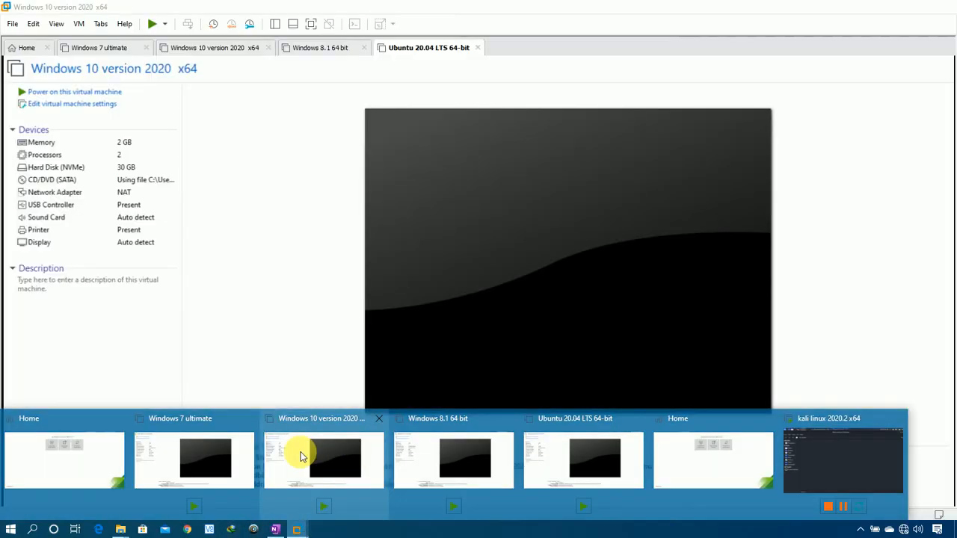
{"action": "mouse_move", "coordinate": [233, 455]}
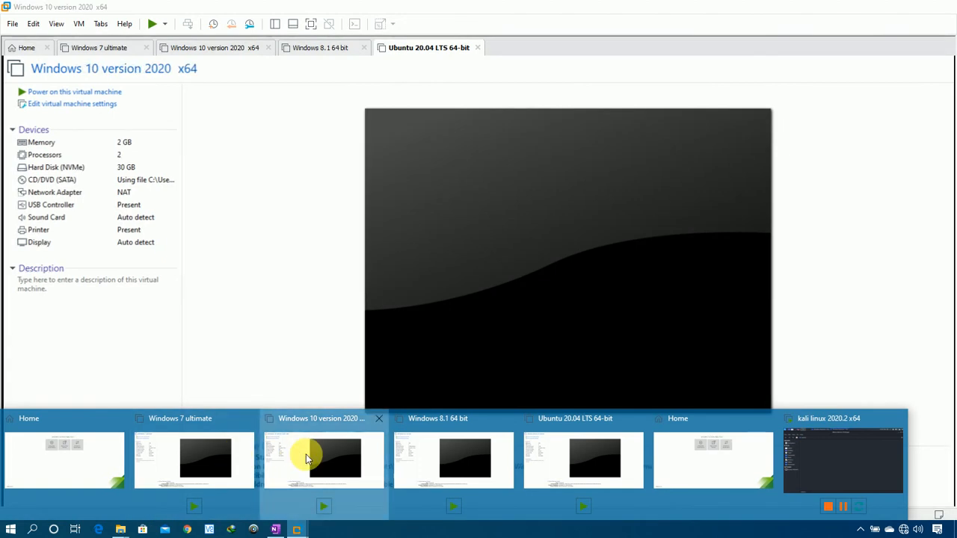
{"action": "left_click", "coordinate": [306, 454]}
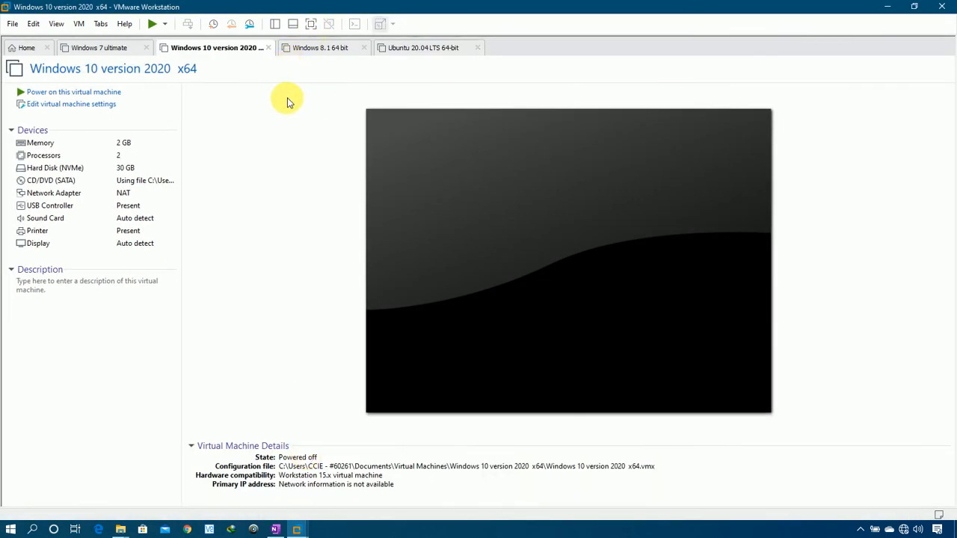
{"action": "left_click", "coordinate": [87, 92]}
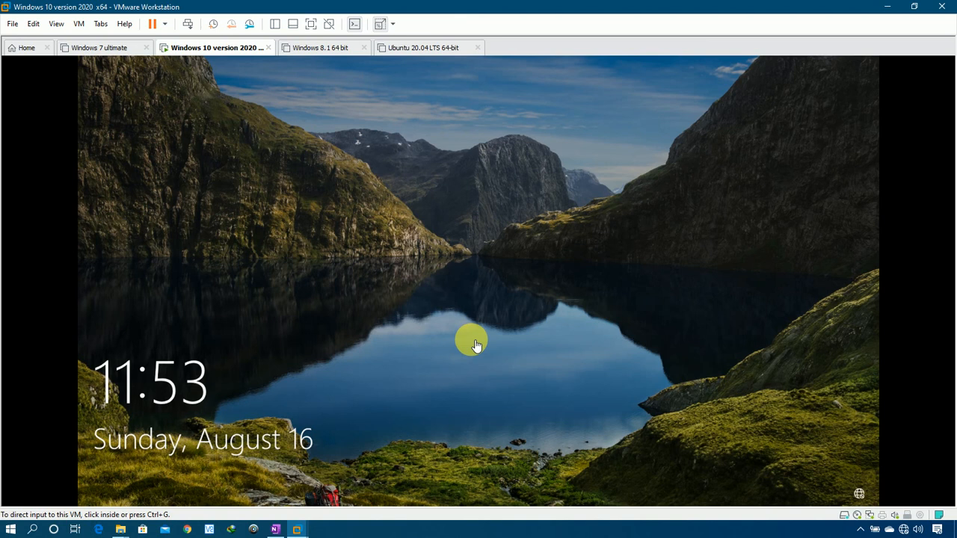
{"action": "left_click", "coordinate": [530, 342]}
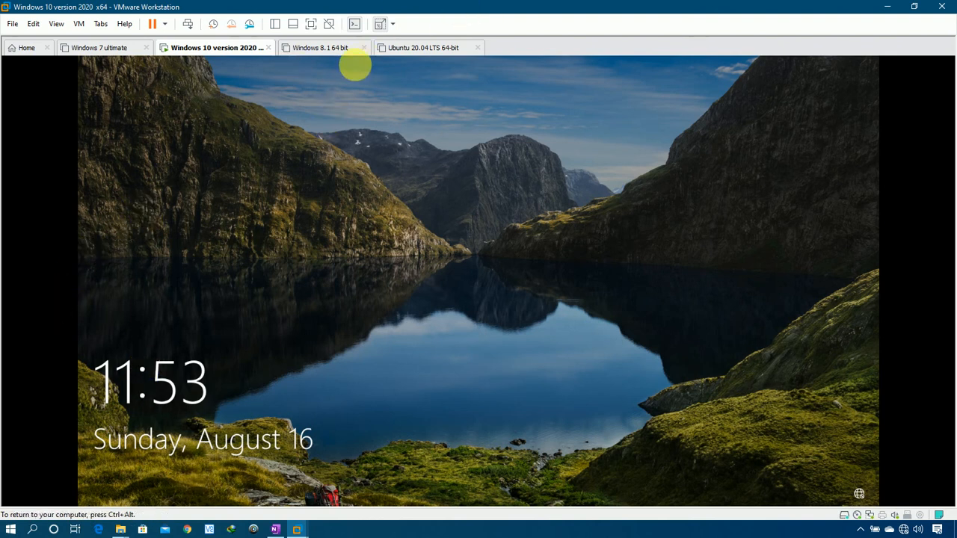
{"action": "left_click", "coordinate": [313, 27]}
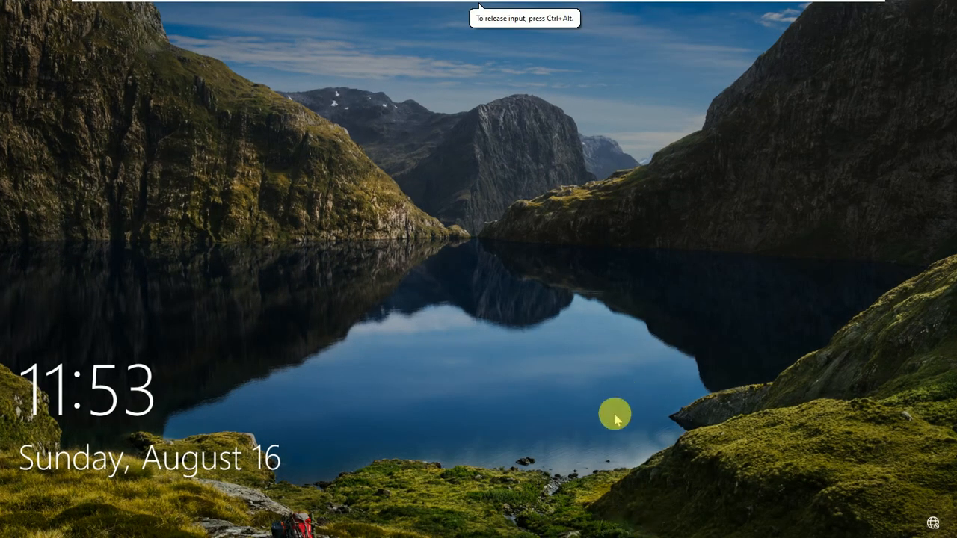
- Swipe away the lock screen and enter the account password, retrying after an incorrect first attempt
{"action": "left_click_drag", "start_coordinate": [616, 411], "coordinate": [631, 218]}
{"action": "left_click_drag", "start_coordinate": [432, 503], "coordinate": [495, 99]}
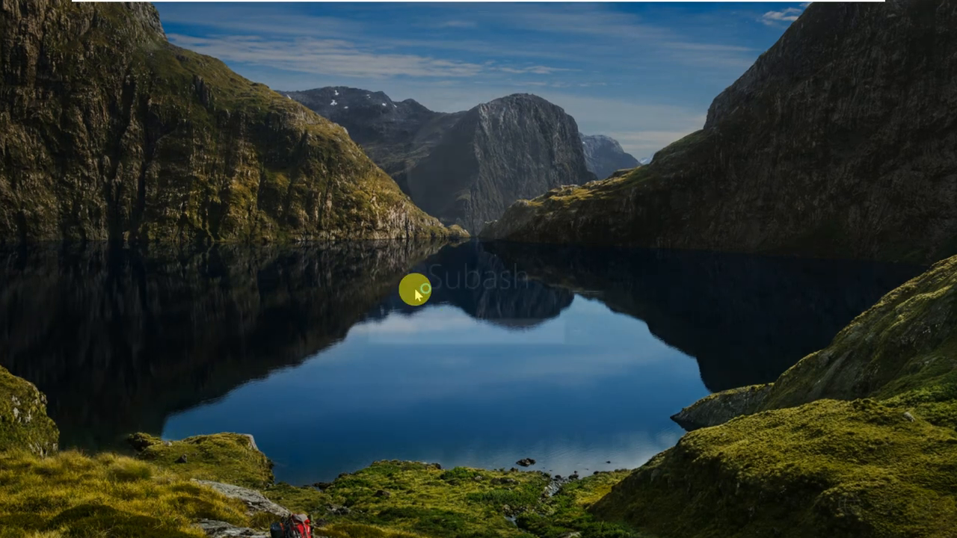
{"action": "type", "text": "s"}
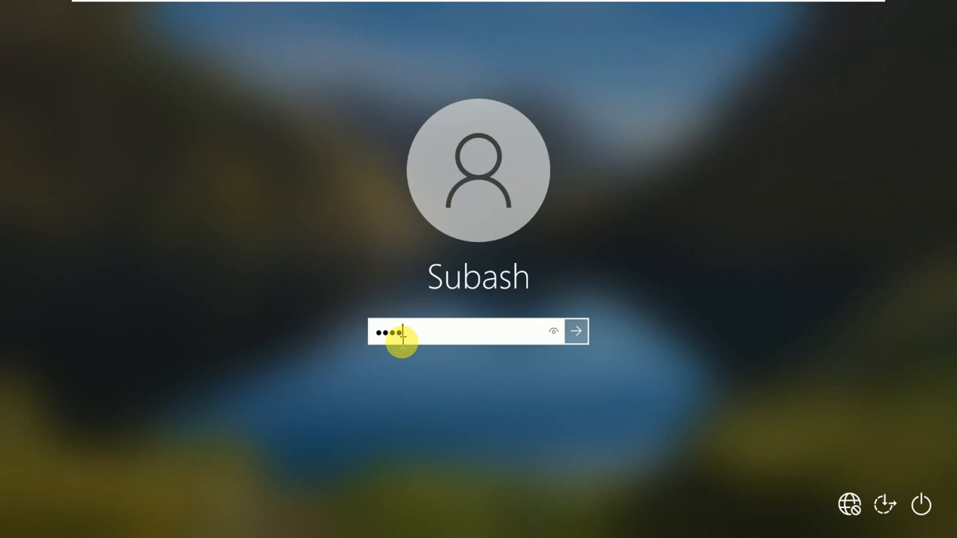
{"action": "key", "text": "Return"}
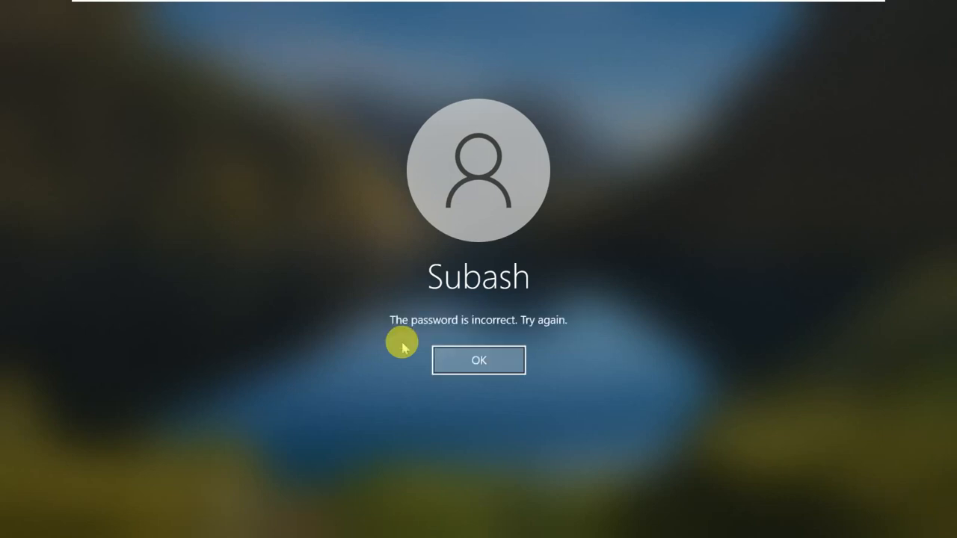
{"action": "left_click", "coordinate": [473, 366]}
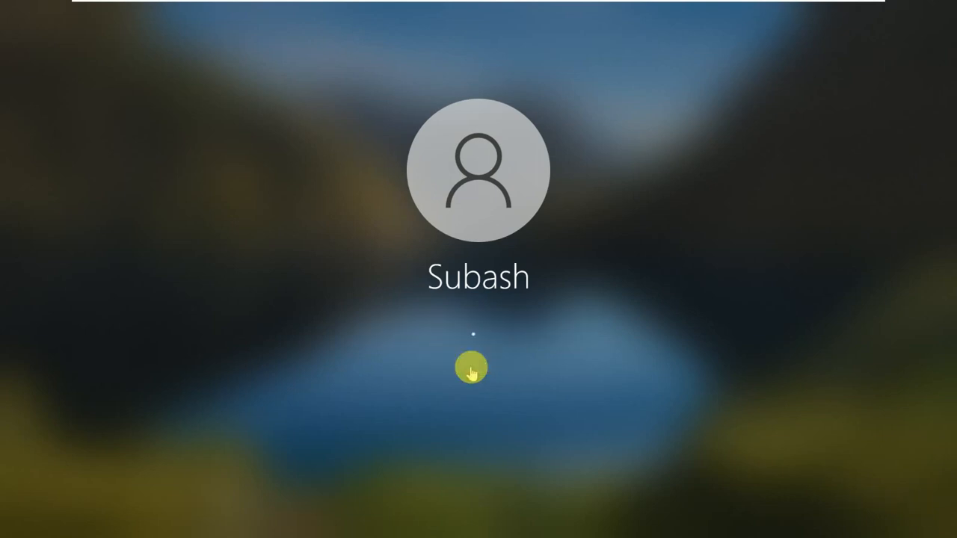
{"action": "key", "text": "Return"}
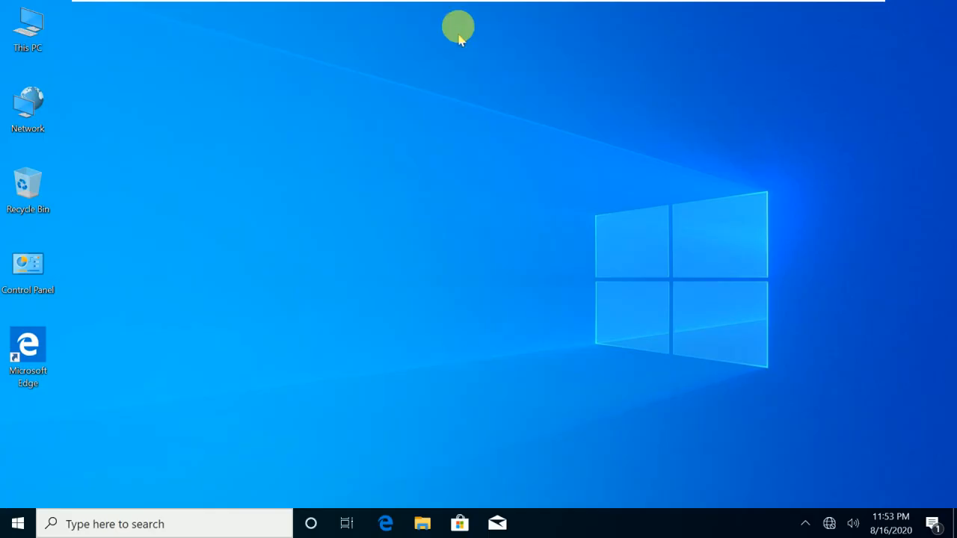
- Exit full screen, attempt Unity mode, and dismiss the VMware Tools error
{"action": "mouse_move", "coordinate": [454, 6]}
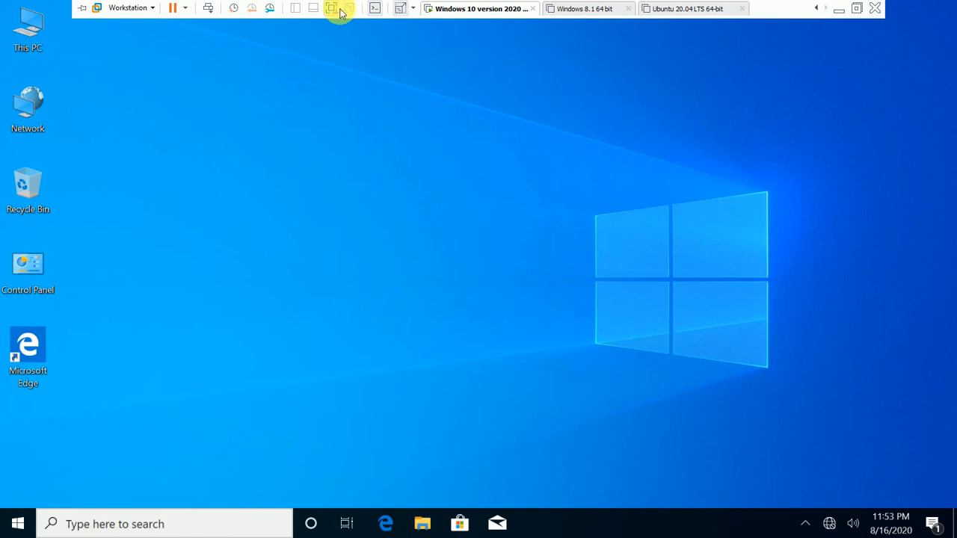
{"action": "left_click", "coordinate": [334, 9]}
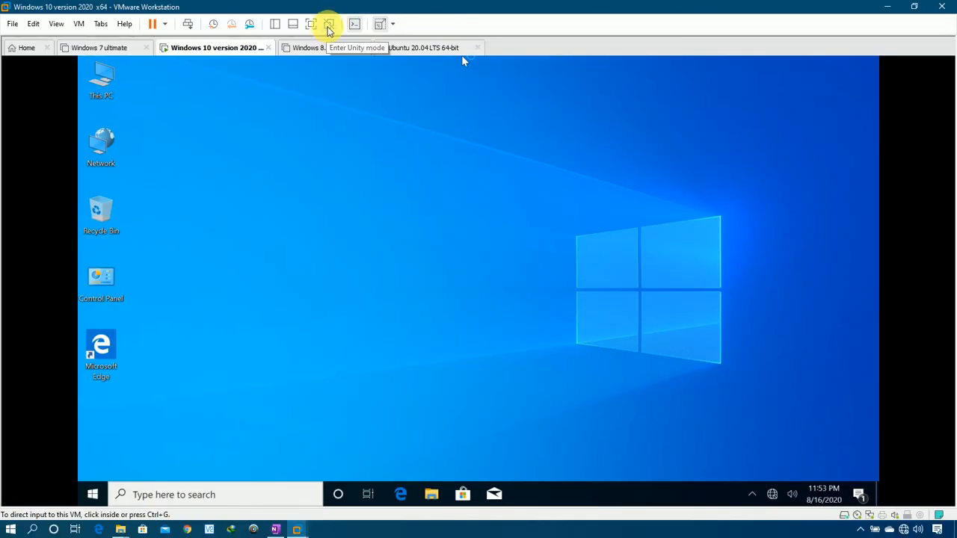
{"action": "left_click", "coordinate": [329, 26]}
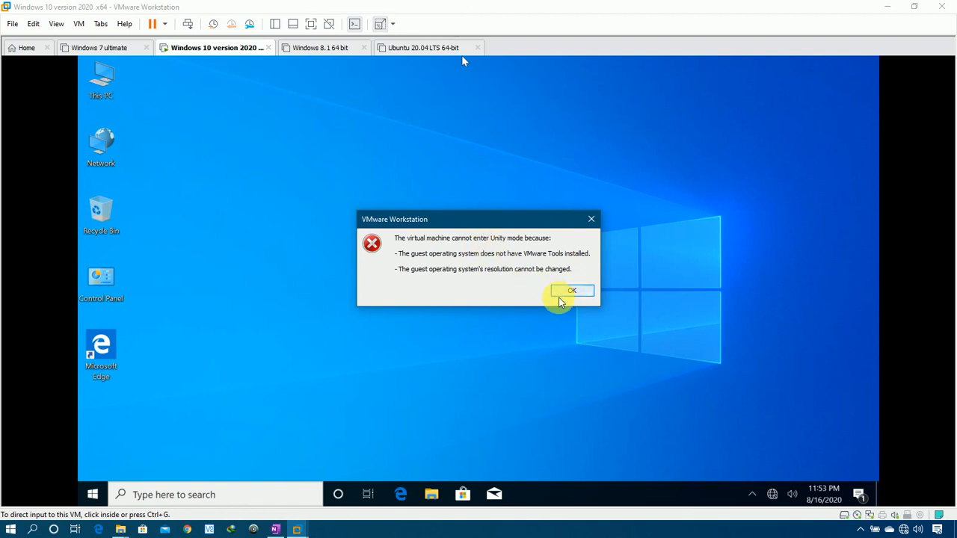
{"action": "left_click", "coordinate": [575, 295]}
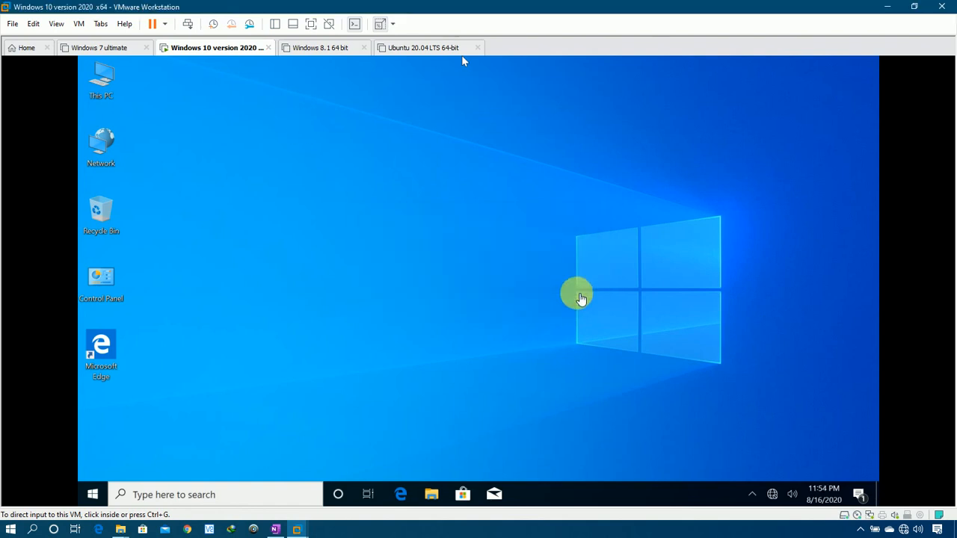
- Check the VM menu and guest Start menu, then release input with Ctrl+Alt and minimize VMware
{"action": "left_click", "coordinate": [80, 24]}
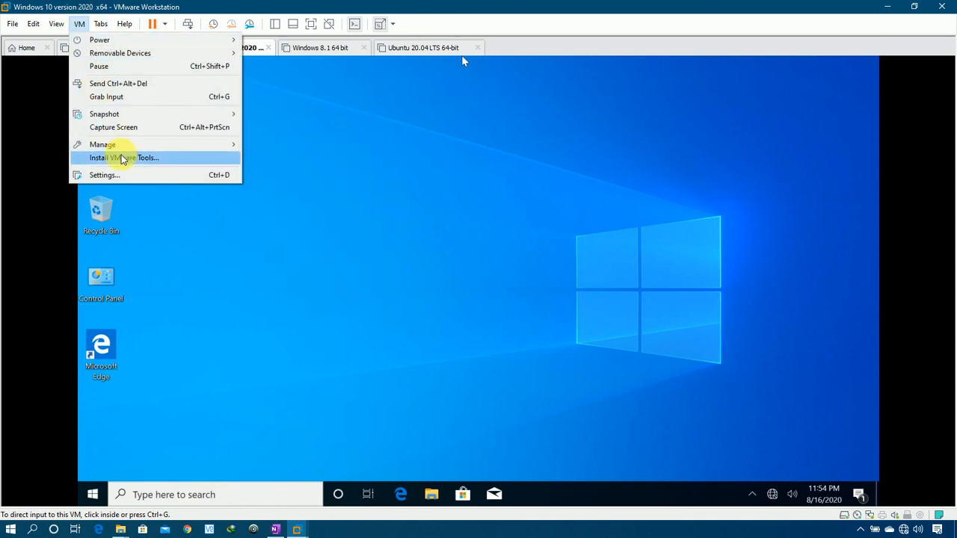
{"action": "left_click", "coordinate": [373, 111]}
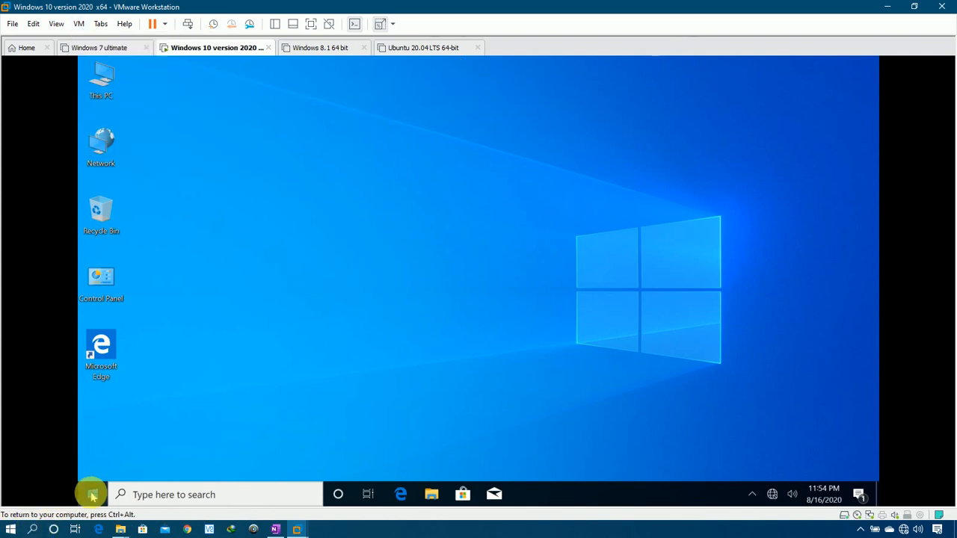
{"action": "left_click", "coordinate": [92, 495]}
{"action": "key", "text": "ctrl+alt"}
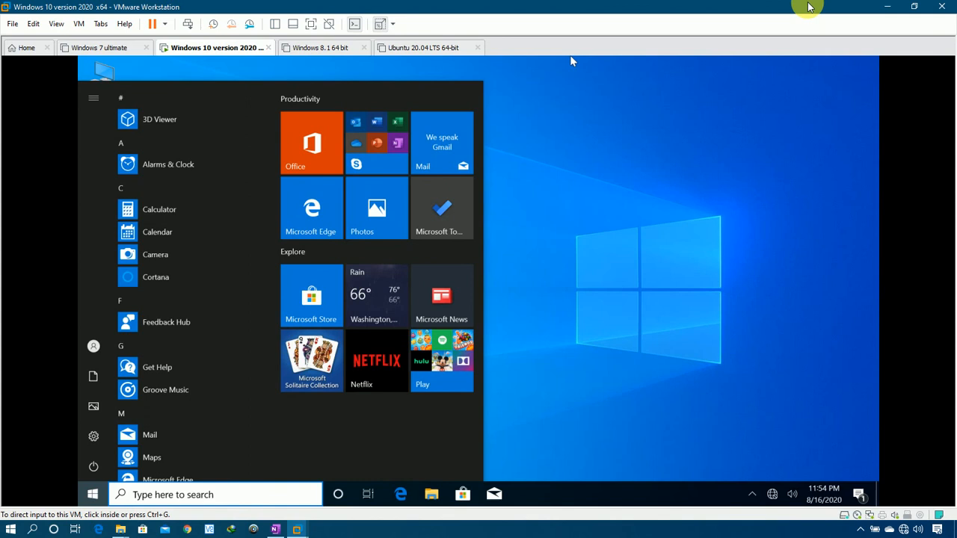
{"action": "left_click", "coordinate": [886, 6]}
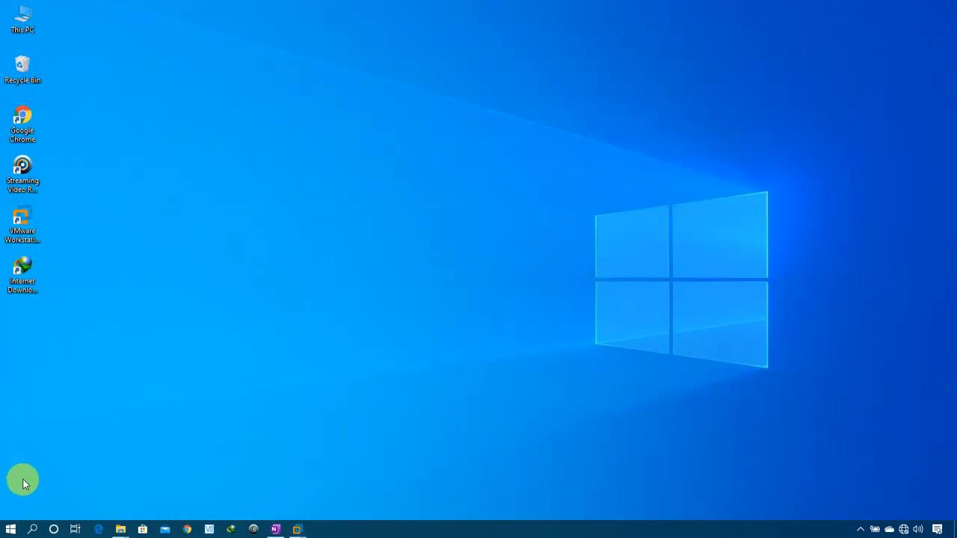